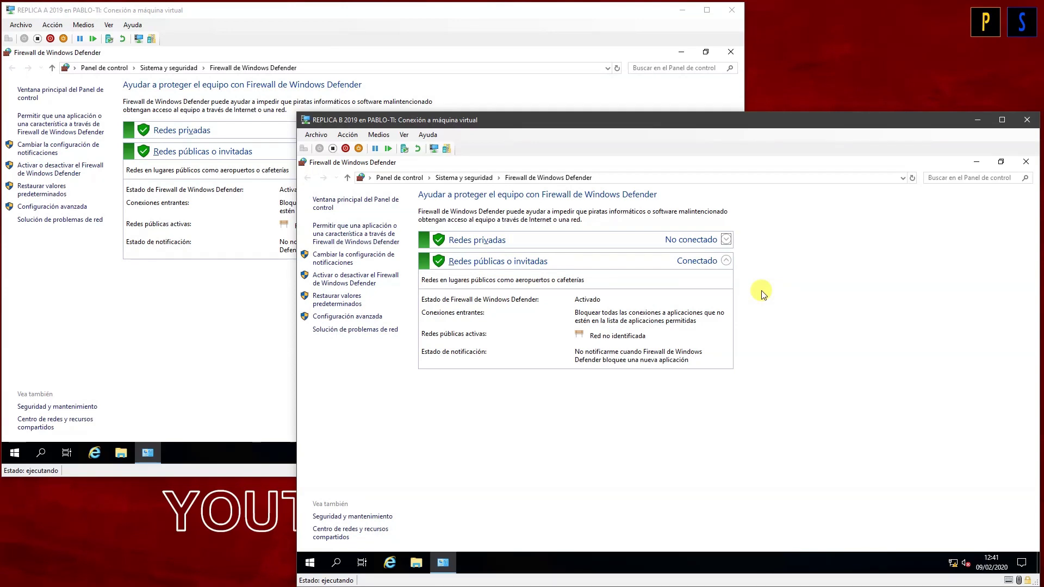
# Step: Turn off Windows Defender Firewall for private and public networks on REPLICA B
pyautogui.click(348, 282)
pyautogui.click(543, 277)
pyautogui.click(542, 343)
pyautogui.click(752, 540)
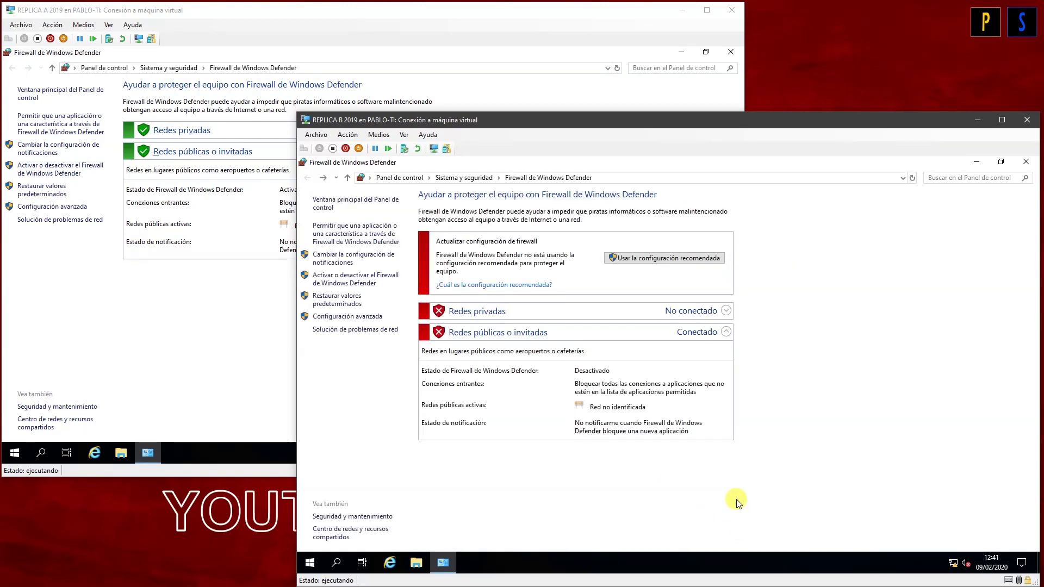
pyautogui.click(1026, 162)
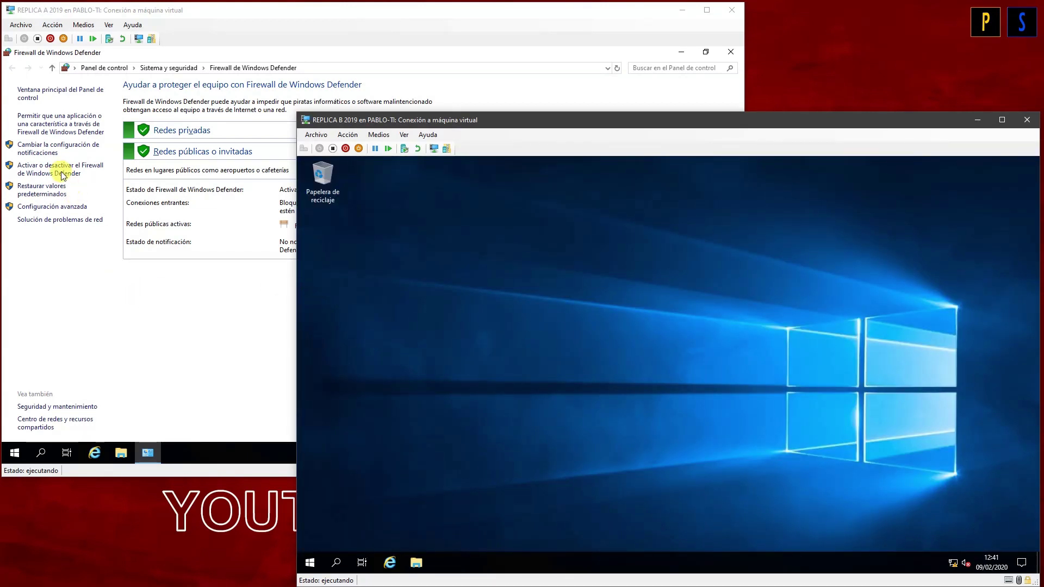
# Step: Turn off the firewall on REPLICA A and close its Control Panel window
pyautogui.click(62, 175)
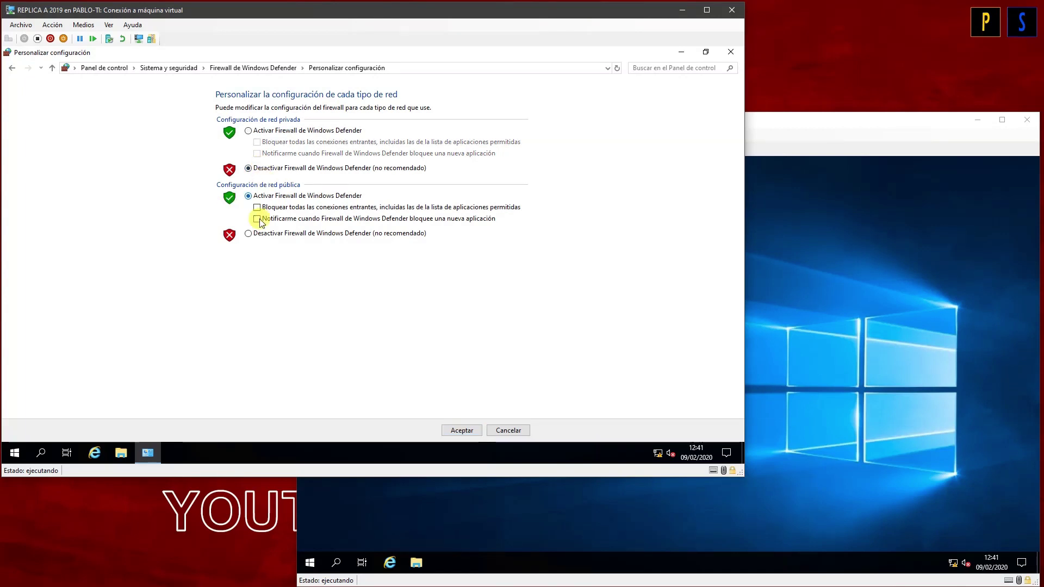
pyautogui.click(251, 233)
pyautogui.click(460, 431)
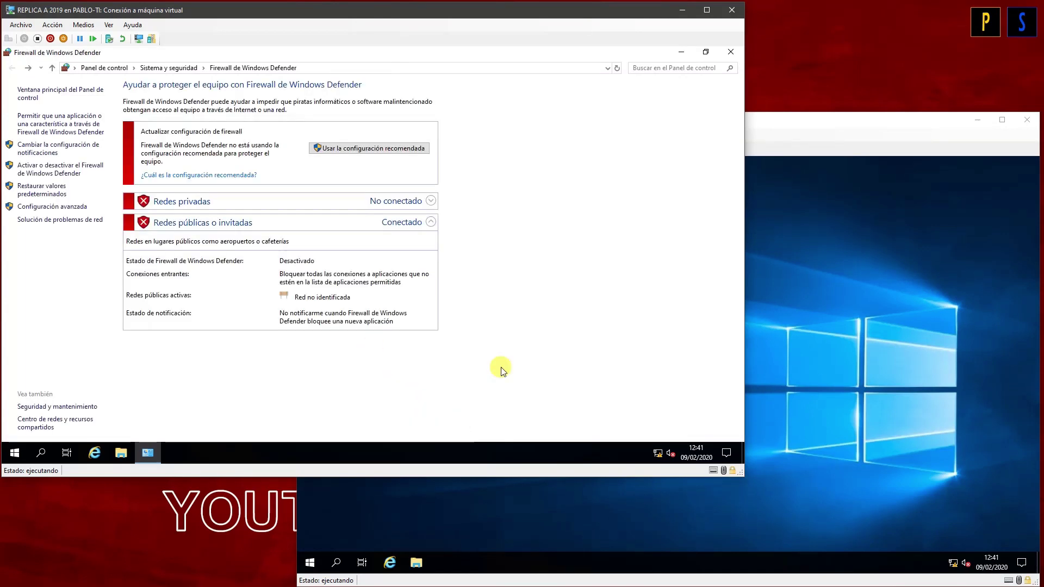
pyautogui.click(731, 53)
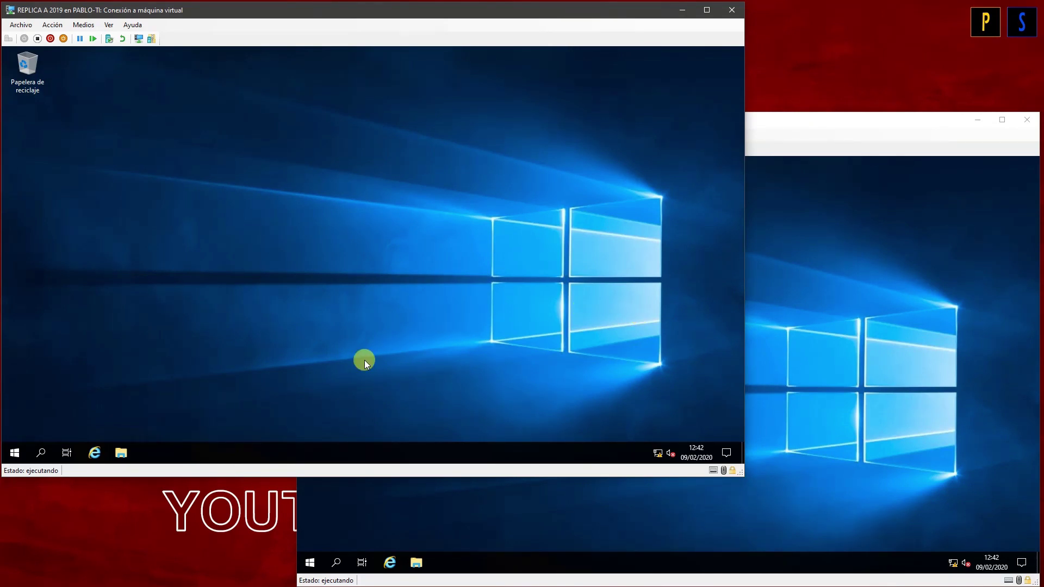
# Step: Launch Windows PowerShell on HV01 and maximize the console
pyautogui.press('super')
pyautogui.write('powershell')
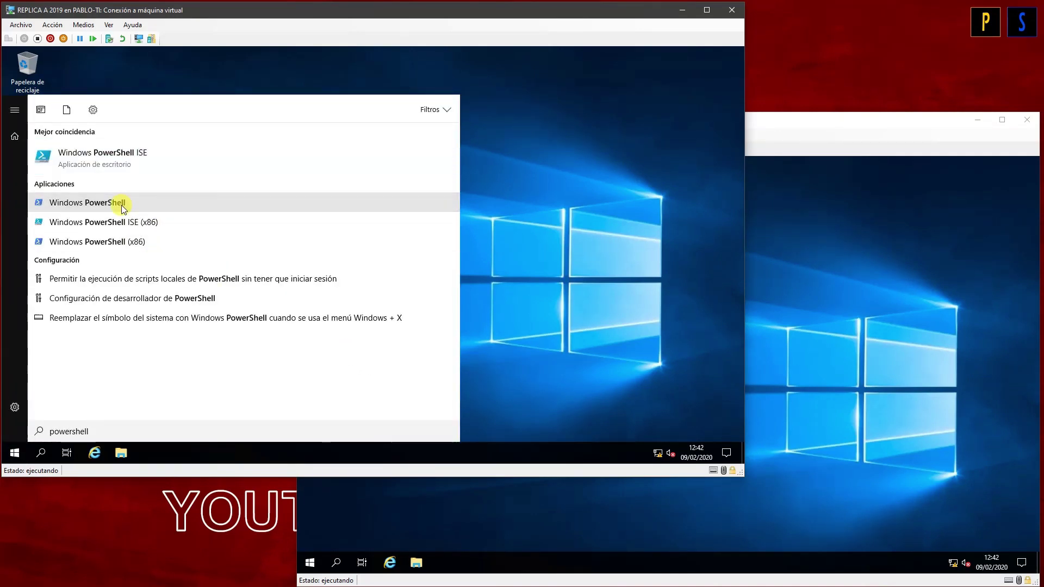
pyautogui.click(122, 204)
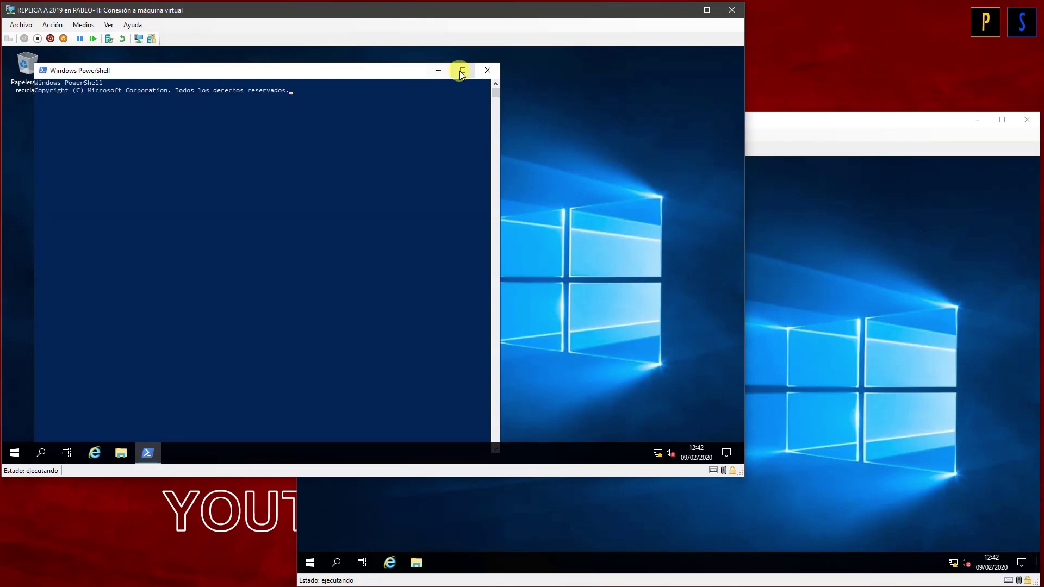
pyautogui.click(462, 70)
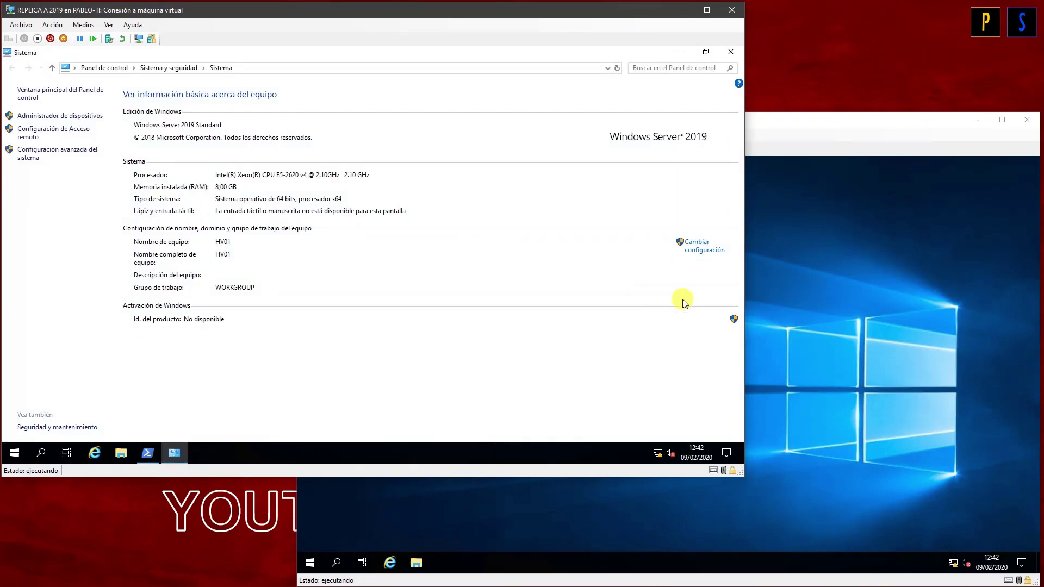
# Step: Confirm in REPLICA B's System details that the computer is named HV02, then close it
pyautogui.click(837, 345)
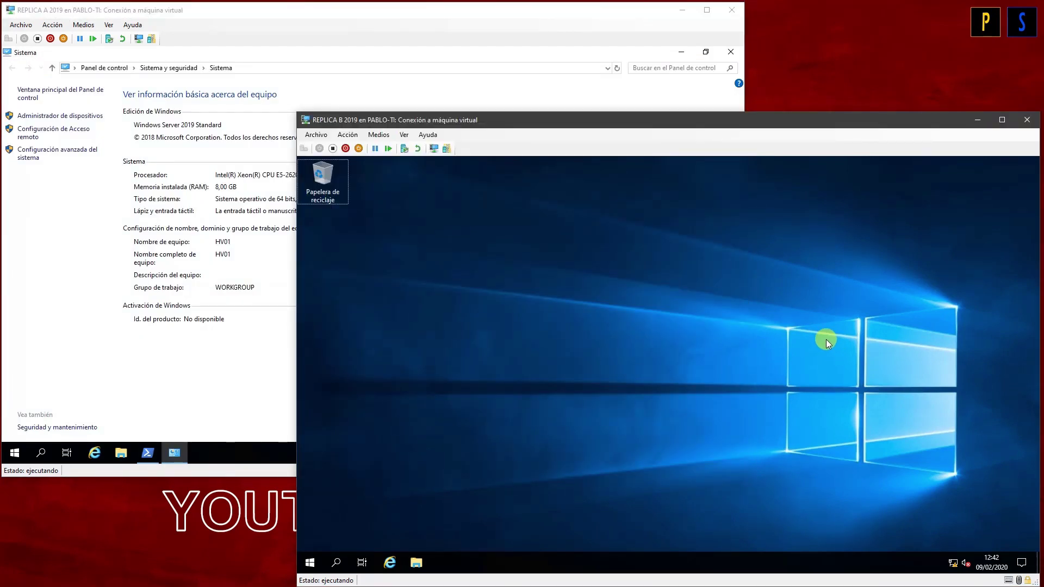
pyautogui.press('super+Pause')
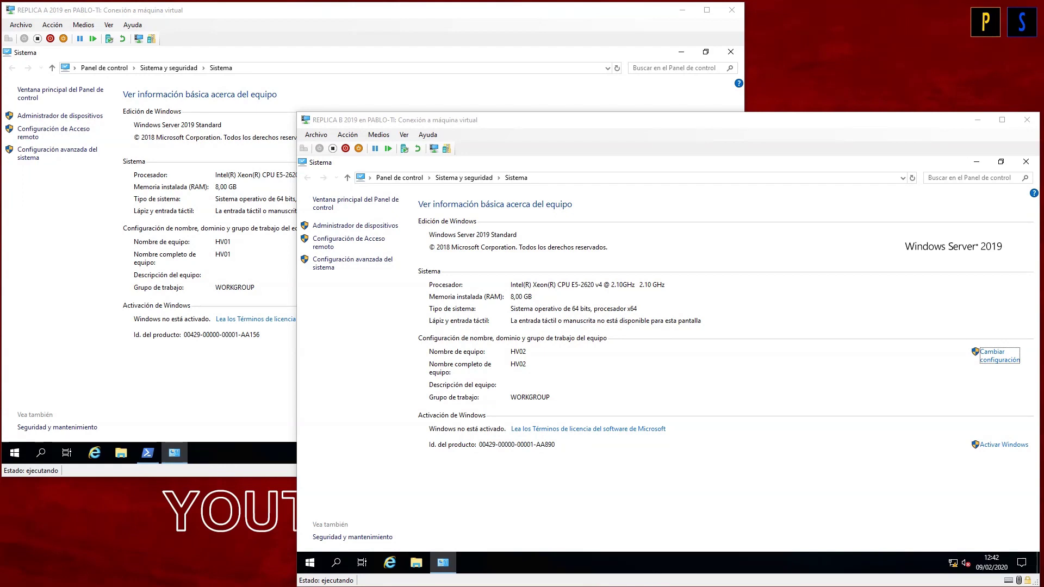
pyautogui.moveTo(497, 347); pyautogui.dragTo(537, 358)
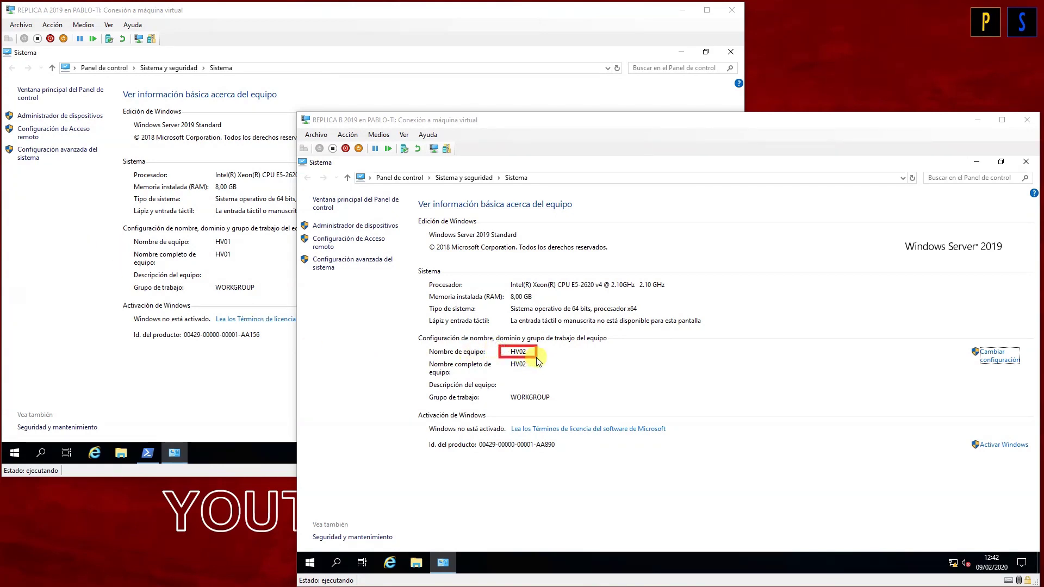
pyautogui.moveTo(210, 237); pyautogui.dragTo(238, 248)
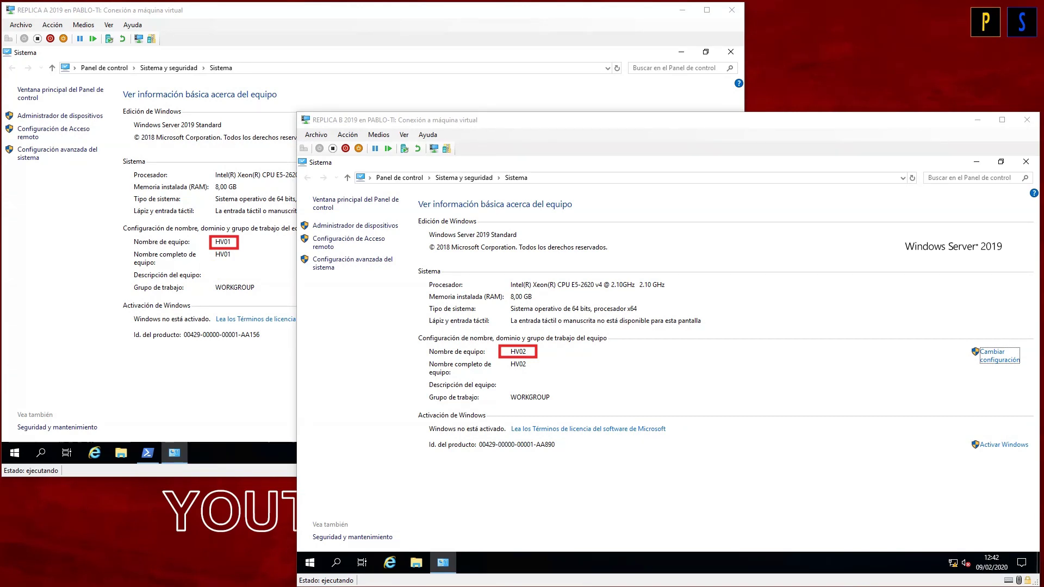
pyautogui.press('Escape')
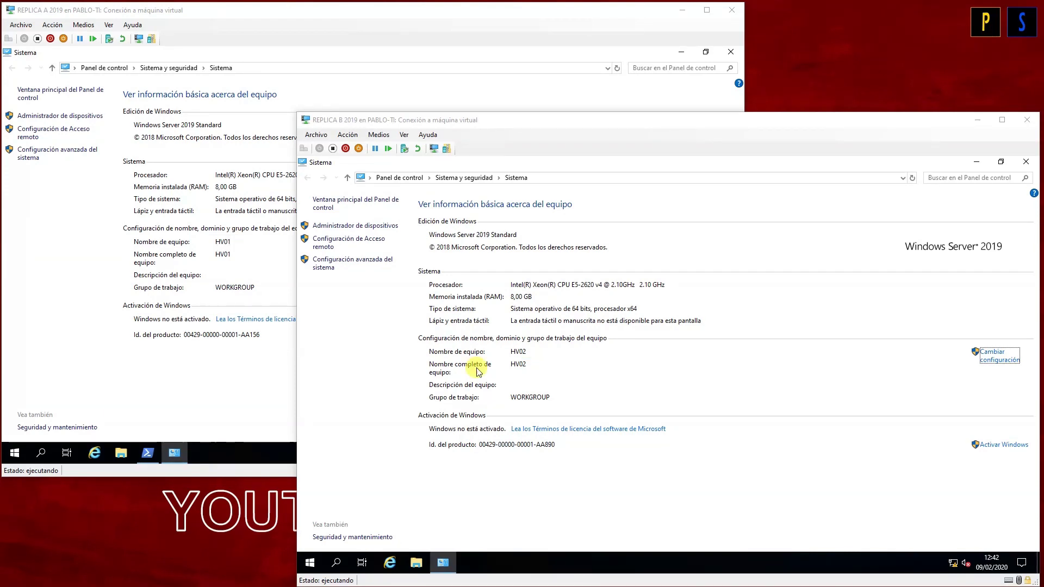
pyautogui.click(1024, 163)
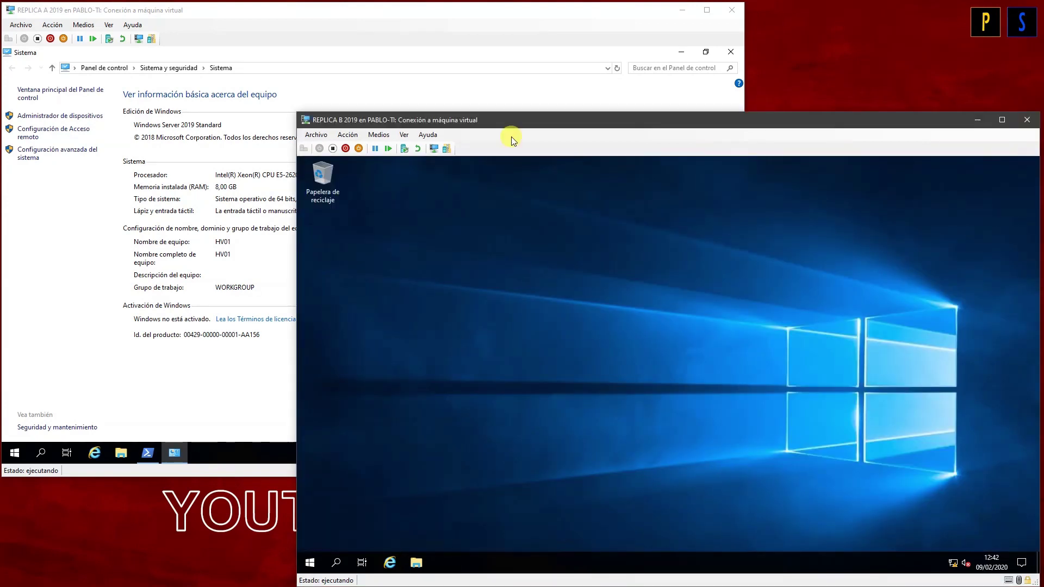
# Step: Open the local computer certificate manager on HV01, maximized
pyautogui.click(724, 54)
pyautogui.click(422, 341)
pyautogui.press('super')
pyautogui.write('cert')
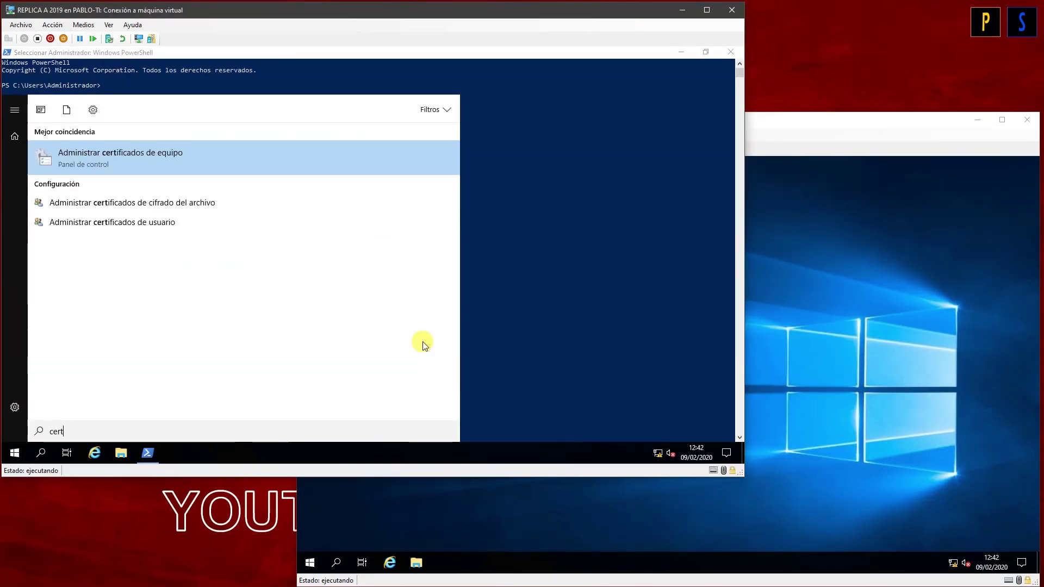
pyautogui.press('Return')
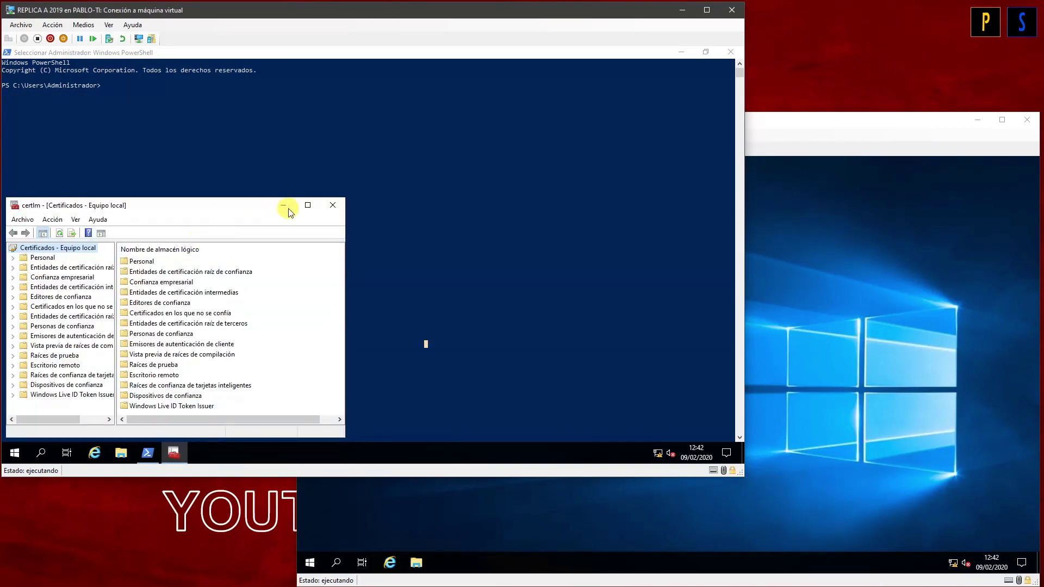
pyautogui.click(308, 205)
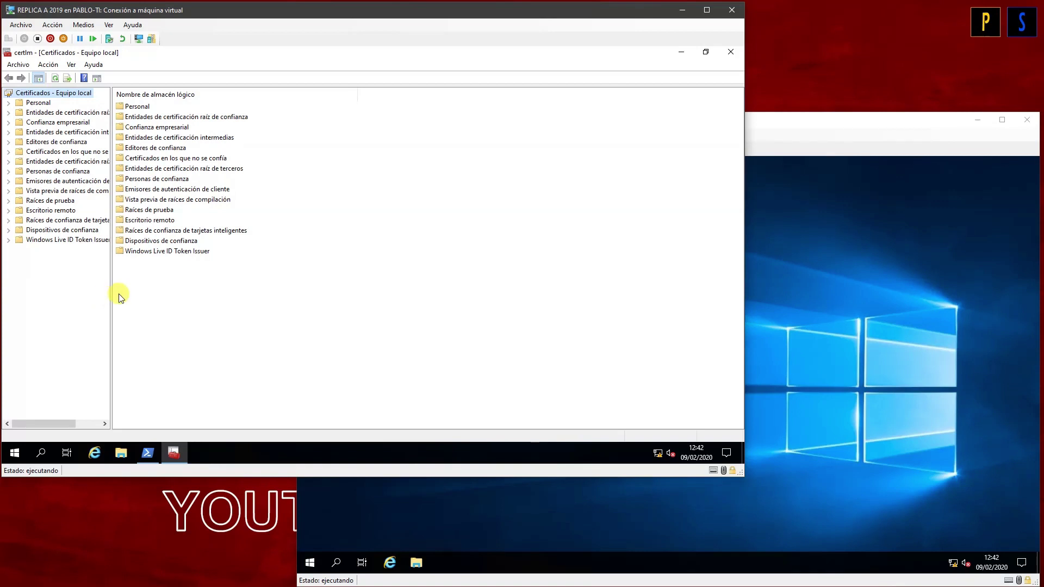
# Step: Review the three certificates in the Intermediate Certification Authorities store
pyautogui.moveTo(111, 291); pyautogui.dragTo(156, 291)
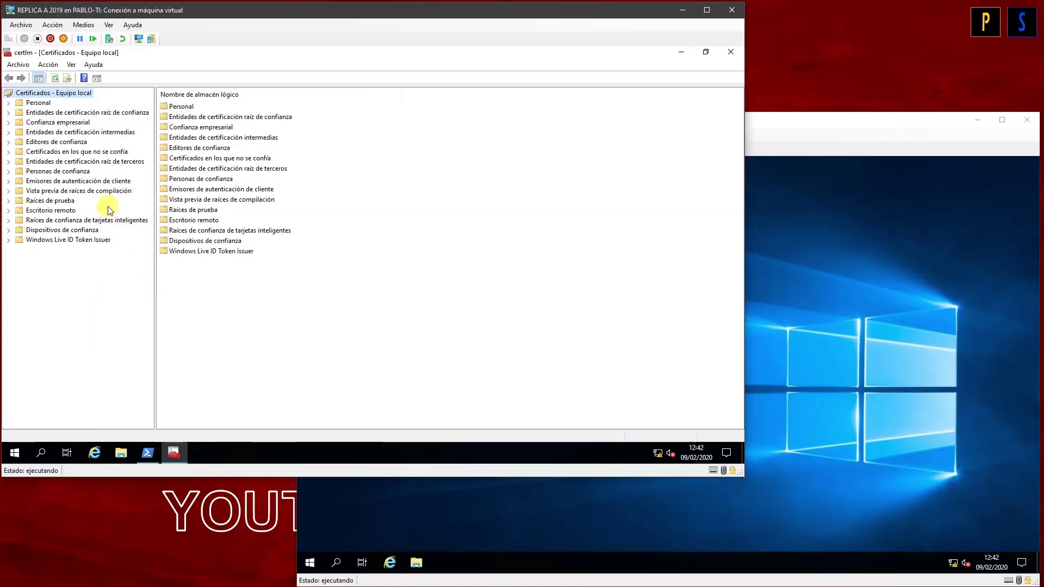
pyautogui.click(44, 103)
pyautogui.click(116, 132)
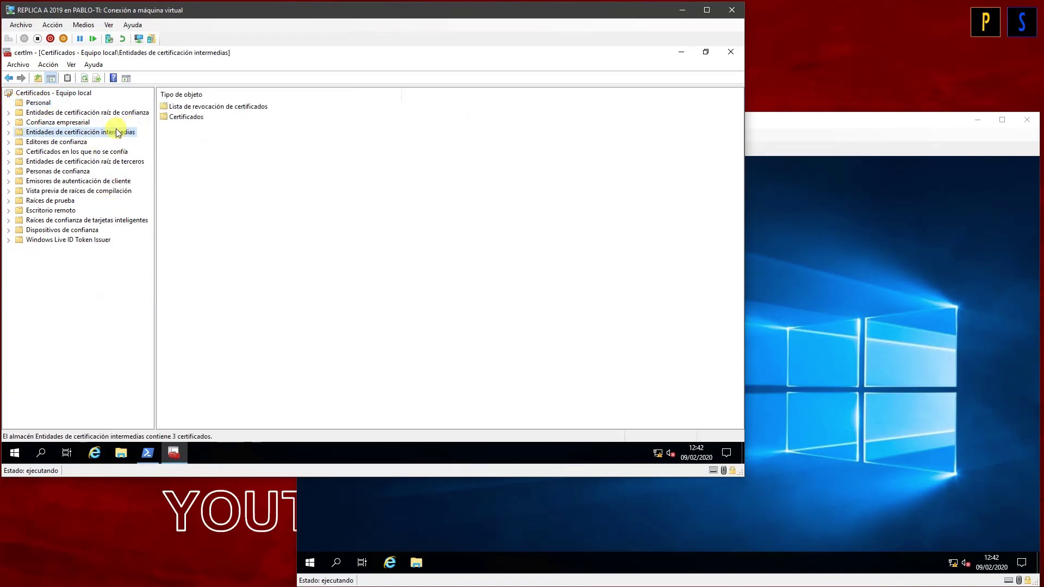
pyautogui.doubleClick(179, 117)
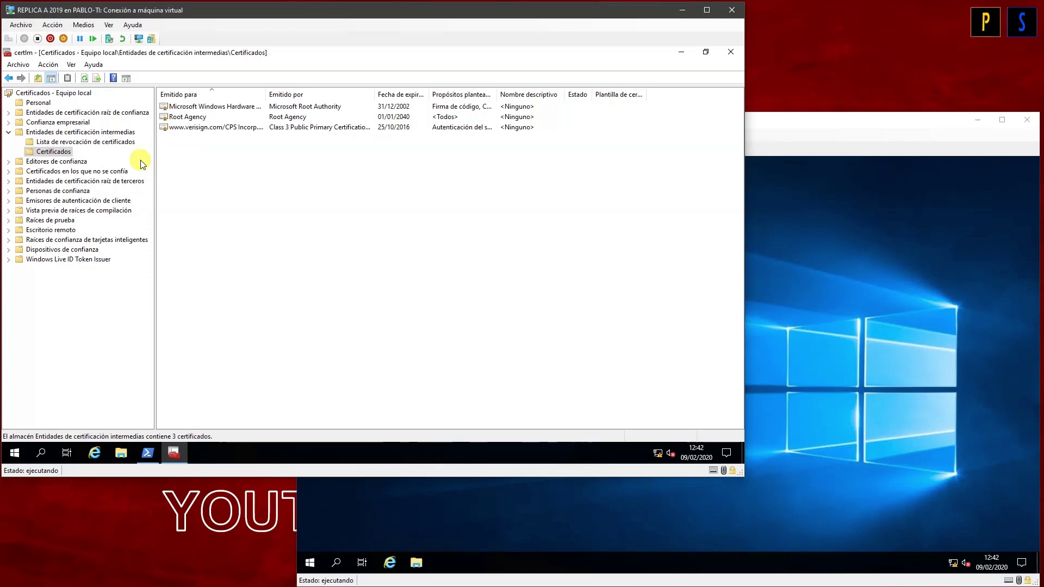
pyautogui.click(147, 452)
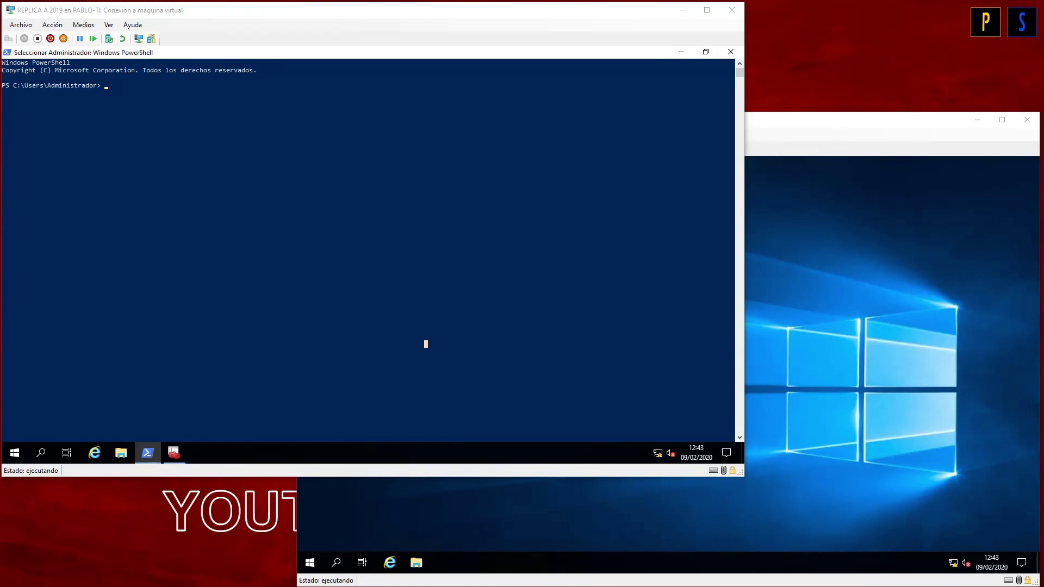
# Step: Run New-SelfSignedCertificate -DnsName HV01 -CertStoreLocation "cert:\LocalMachine\My" -TestRoot in PowerShell
pyautogui.click(230, 164)
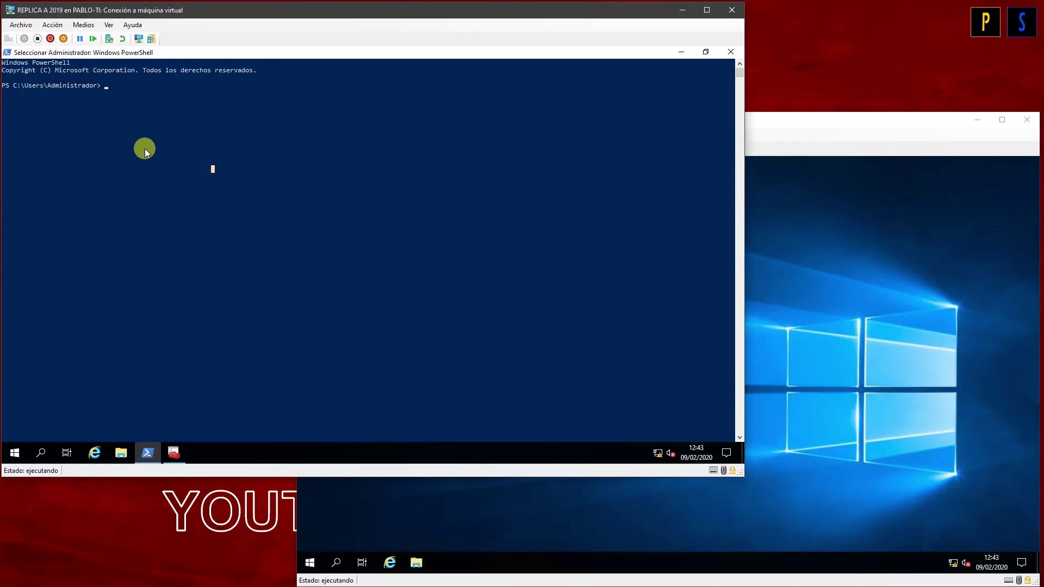
pyautogui.press('Escape')
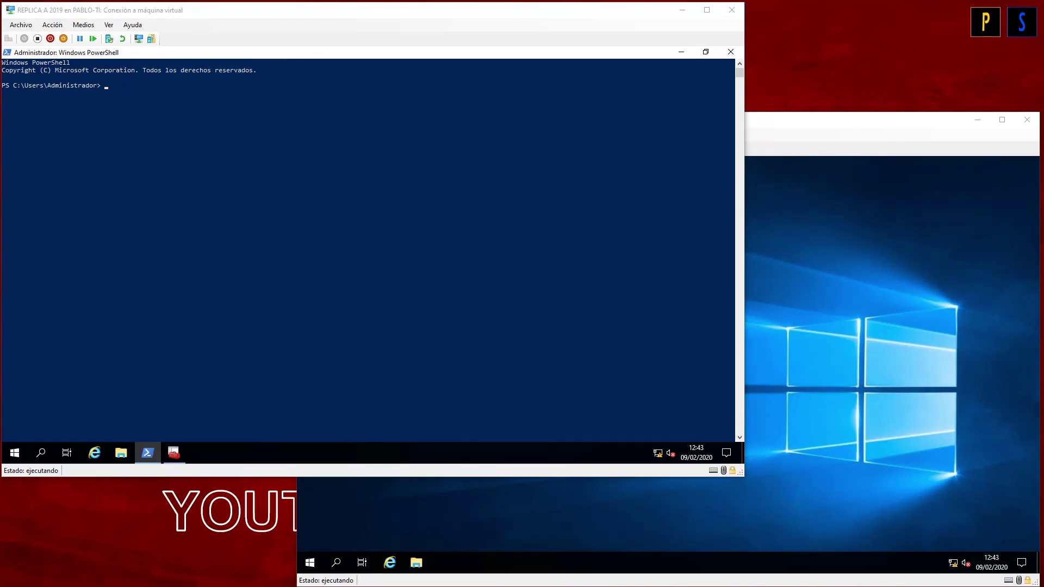
pyautogui.click(193, 204)
pyautogui.rightClick(120, 105)
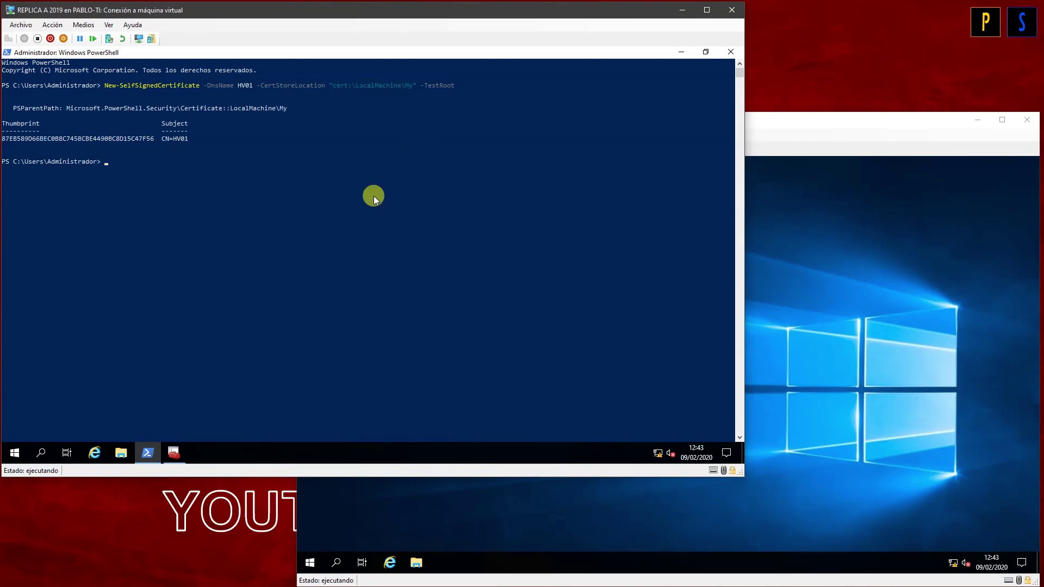
# Step: In certlm, refresh the stores to locate CertReq Test Root and the new HV01 personal certificate
pyautogui.click(185, 451)
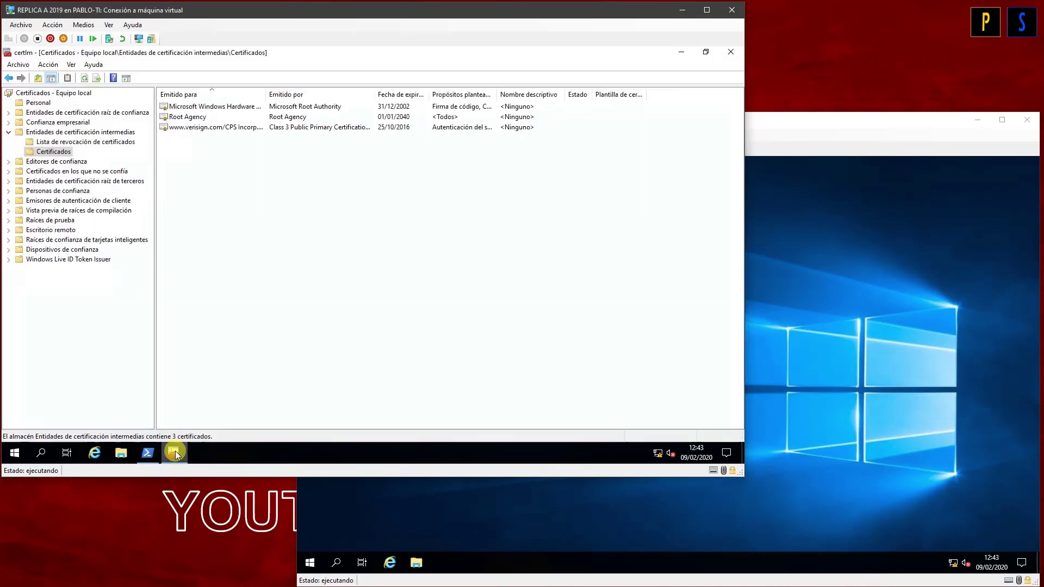
pyautogui.click(81, 80)
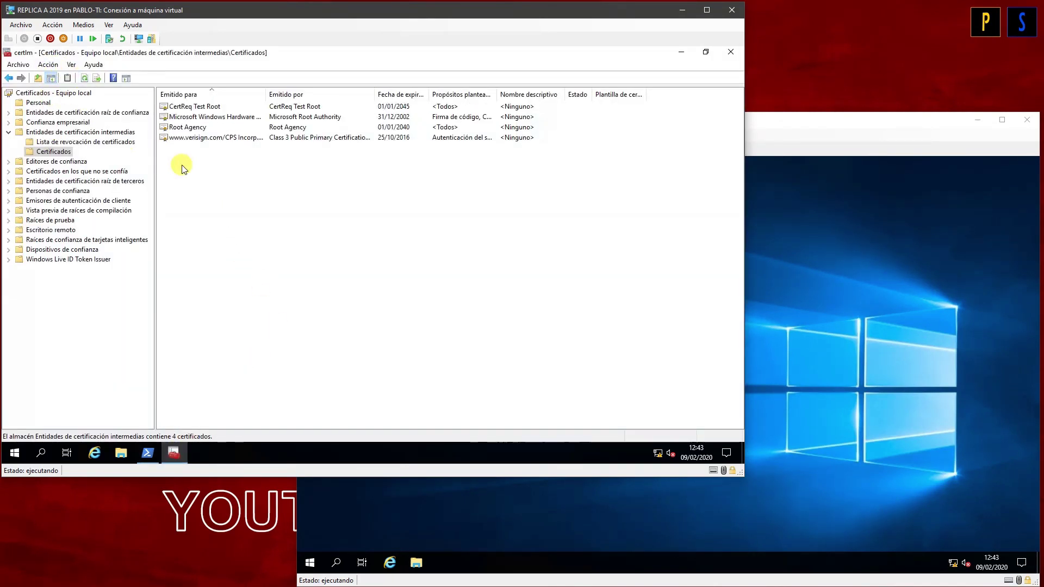
pyautogui.click(215, 106)
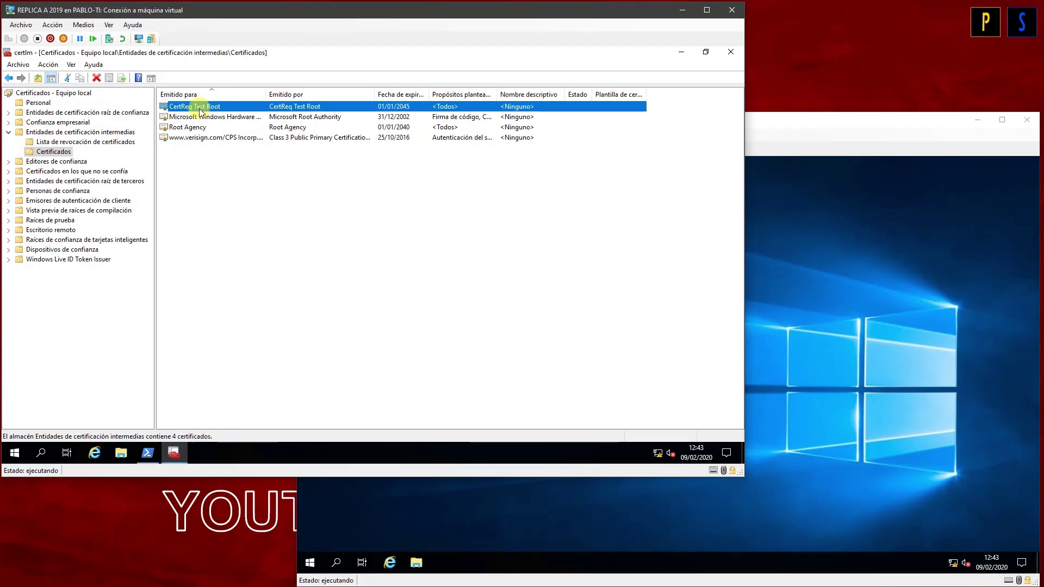
pyautogui.click(39, 103)
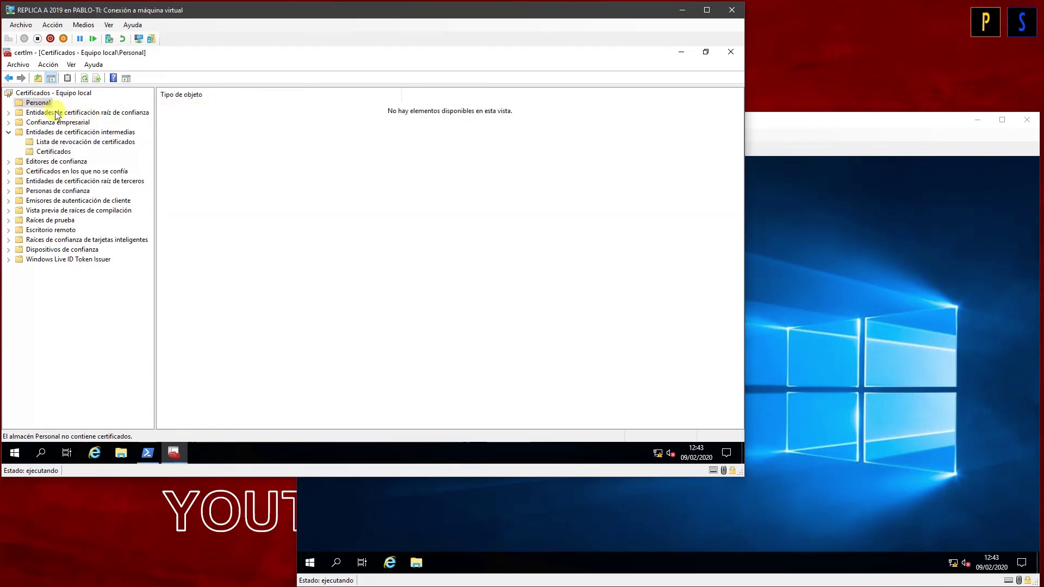
pyautogui.click(86, 77)
pyautogui.doubleClick(193, 107)
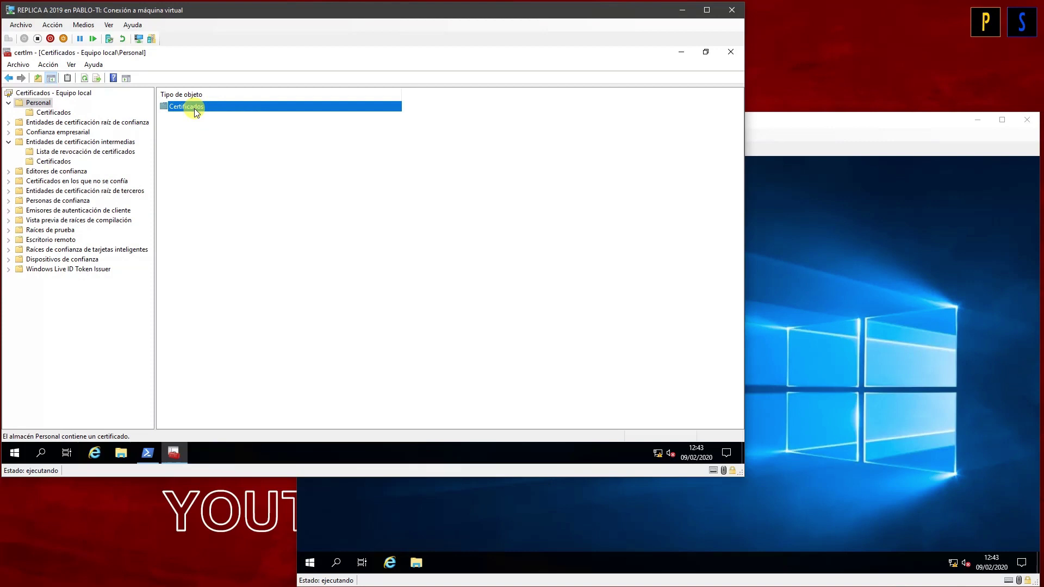
pyautogui.click(173, 107)
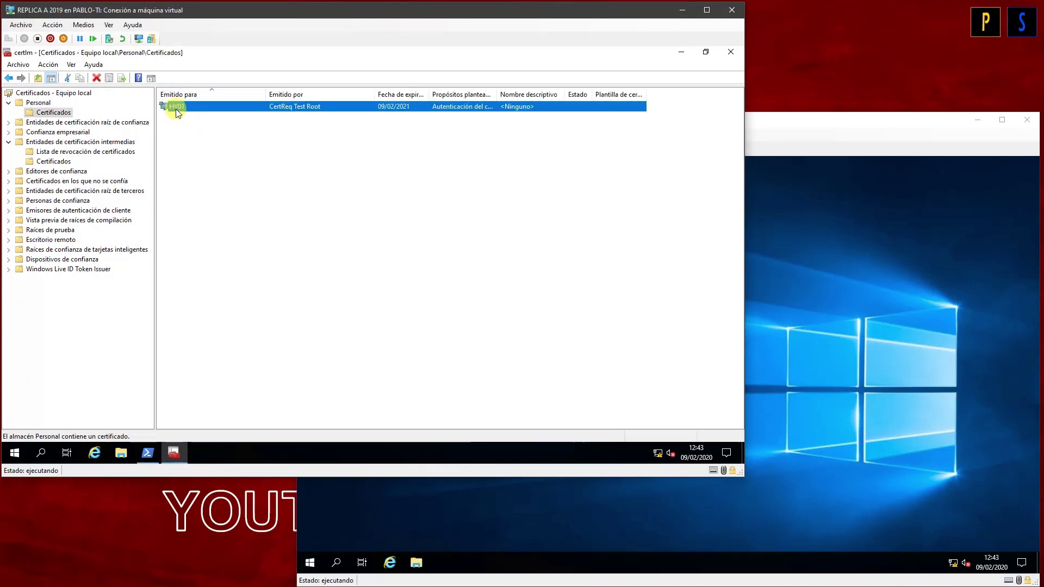
# Step: Rerun the certificate command with DnsName HV02 to create the HV02 certificate
pyautogui.click(147, 452)
pyautogui.click(240, 209)
pyautogui.press('Up')
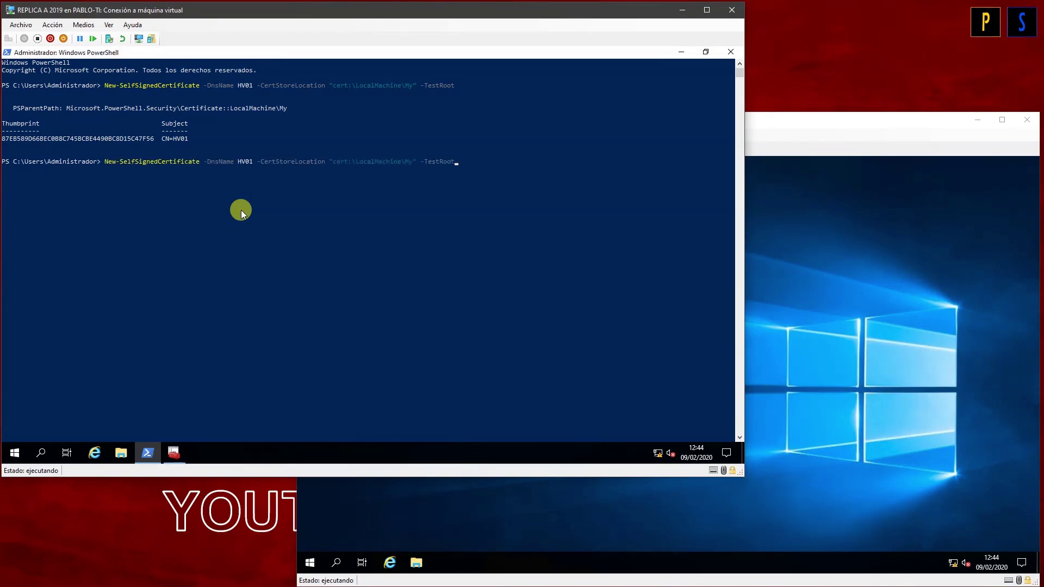
pyautogui.press('Left')
pyautogui.press('Left')
pyautogui.press('Left')
pyautogui.press('Left')
pyautogui.press('Left')
pyautogui.press('Left')
pyautogui.press('Left')
pyautogui.press('Left')
pyautogui.press('Left')
pyautogui.press('Left')
pyautogui.press('Left')
pyautogui.press('Left')
pyautogui.press('Left')
pyautogui.press('Left')
pyautogui.press('Left')
pyautogui.press('Left')
pyautogui.press('Left')
pyautogui.press('Left')
pyautogui.press('Left')
pyautogui.press('Left')
pyautogui.press('Return')
pyautogui.click(231, 273)
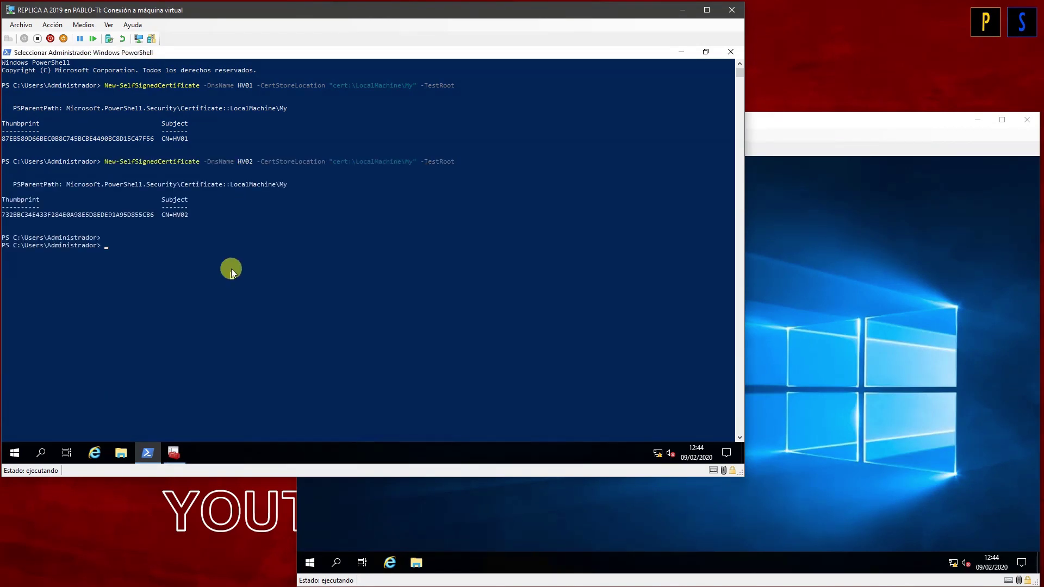
pyautogui.click(186, 449)
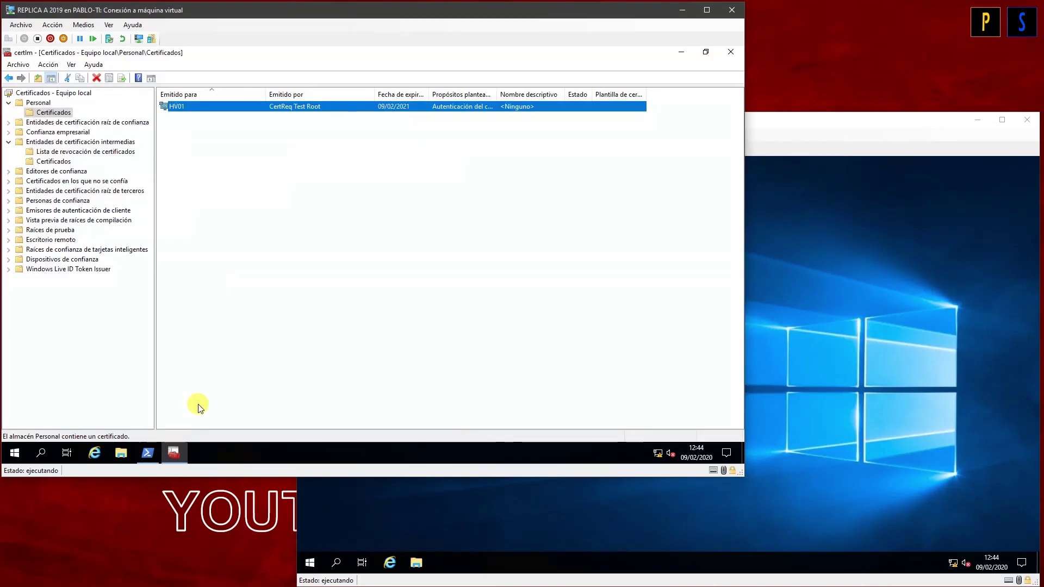
# Step: Refresh the Personal certificates and copy both HV01 and HV02
pyautogui.click(198, 164)
pyautogui.click(84, 77)
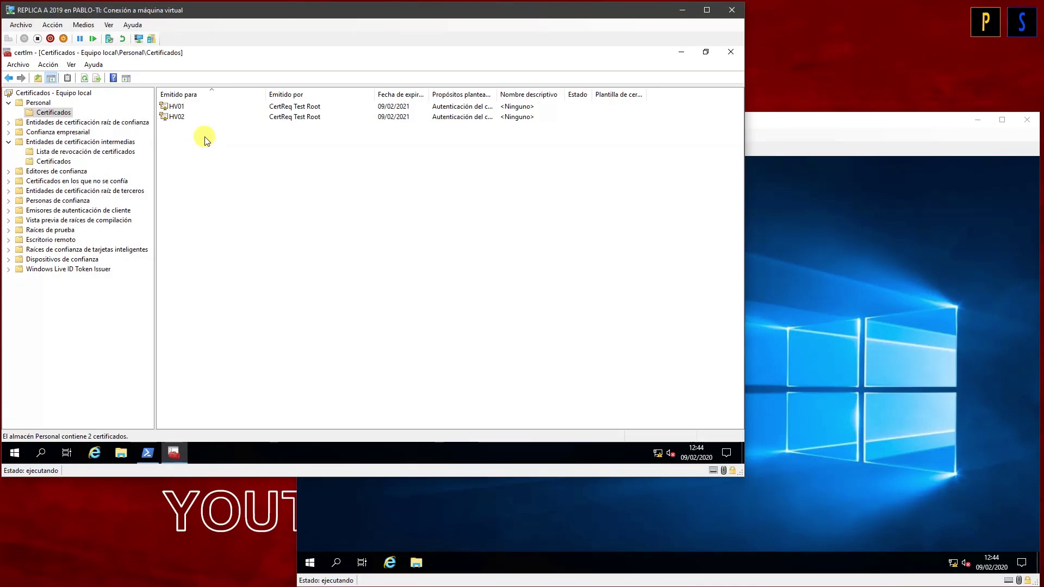
pyautogui.moveTo(201, 132); pyautogui.dragTo(175, 109)
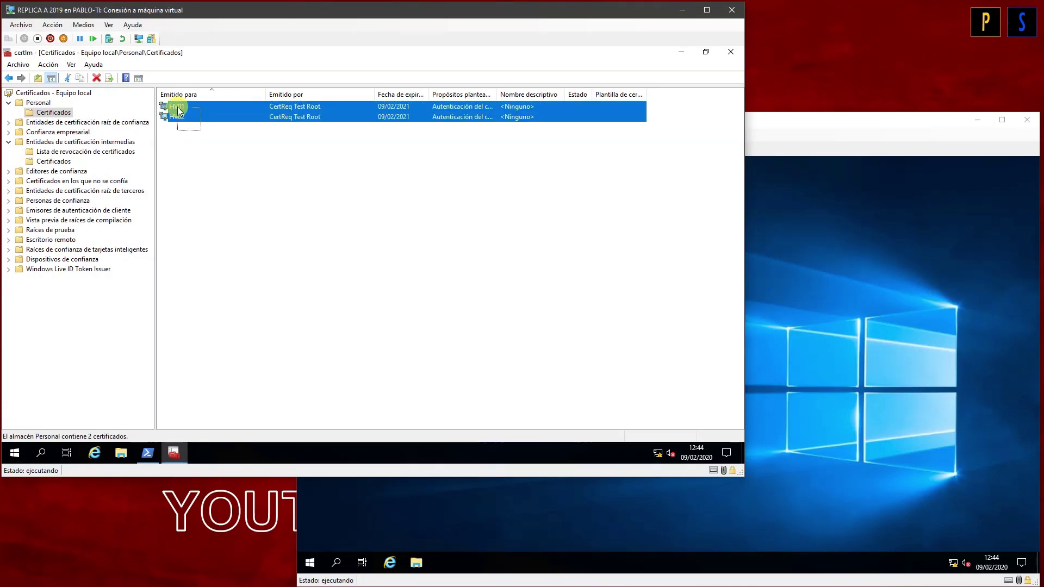
pyautogui.rightClick(176, 109)
pyautogui.click(211, 143)
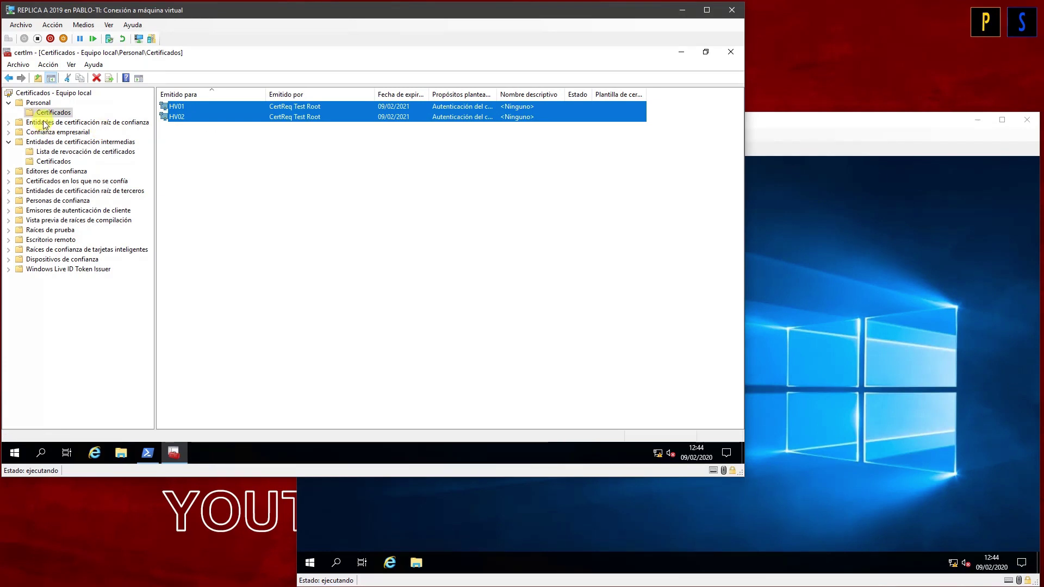
# Step: Paste HV01 and HV02 into Trusted Root Certification Authorities > Certificates
pyautogui.click(64, 122)
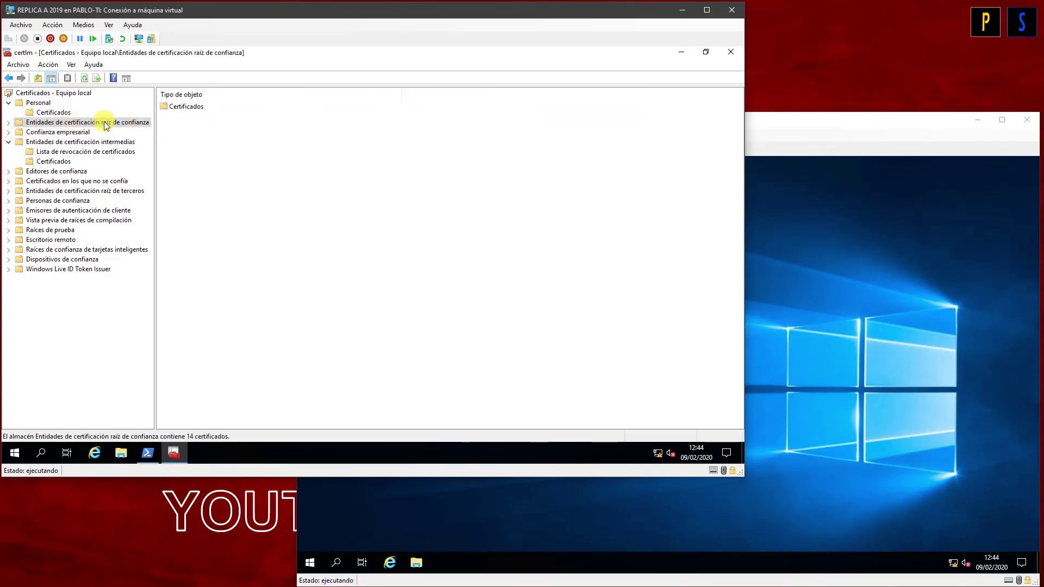
pyautogui.click(8, 122)
pyautogui.click(51, 133)
pyautogui.rightClick(62, 135)
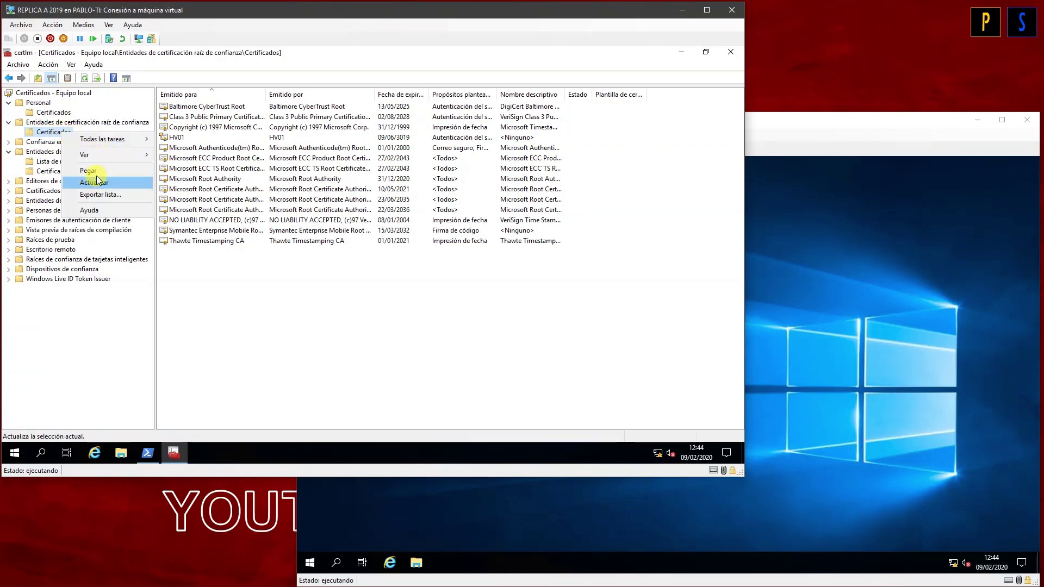
pyautogui.click(97, 172)
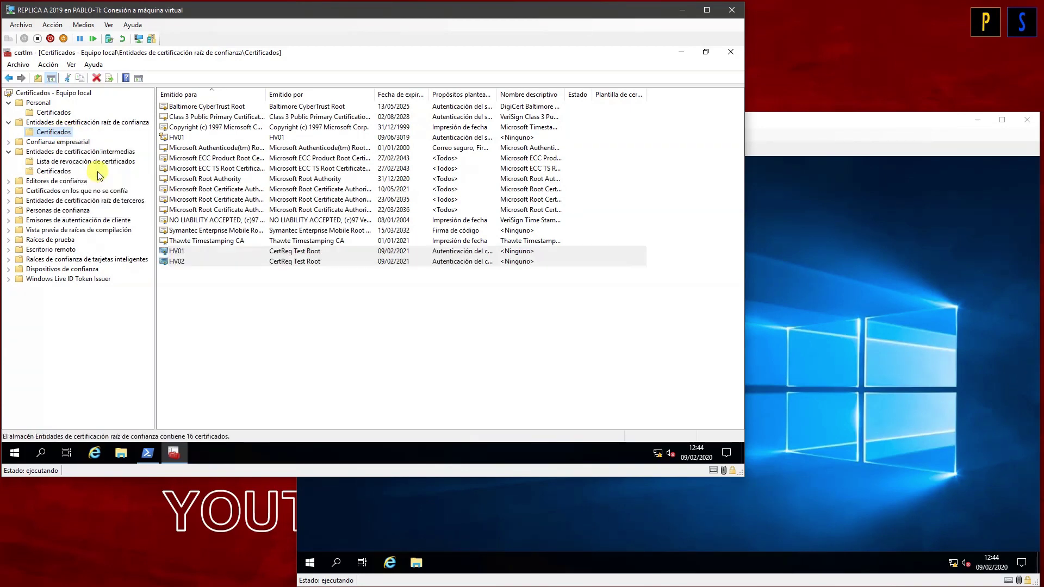
pyautogui.click(53, 171)
# Step: Copy CertReq Test Root from the intermediate CAs and paste it into the Trusted Root store
pyautogui.click(205, 106)
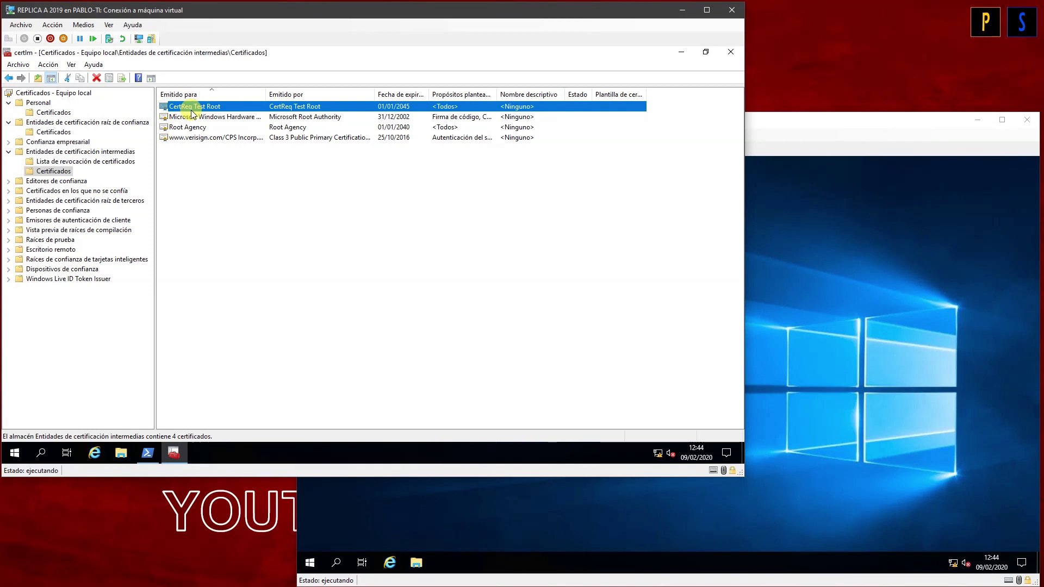
pyautogui.rightClick(191, 110)
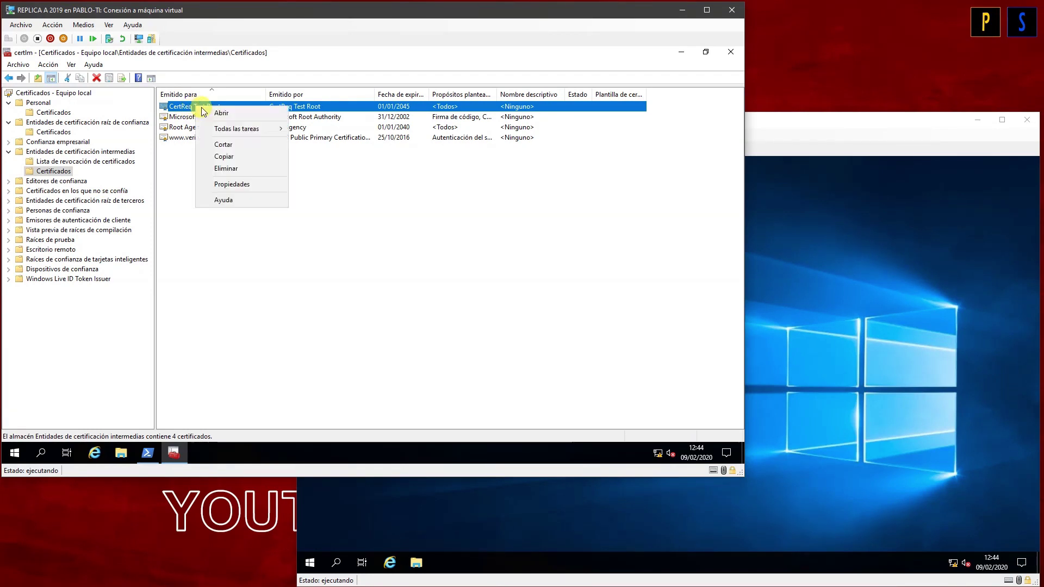
pyautogui.click(229, 158)
pyautogui.click(96, 123)
pyautogui.rightClick(96, 123)
pyautogui.click(54, 132)
pyautogui.rightClick(54, 132)
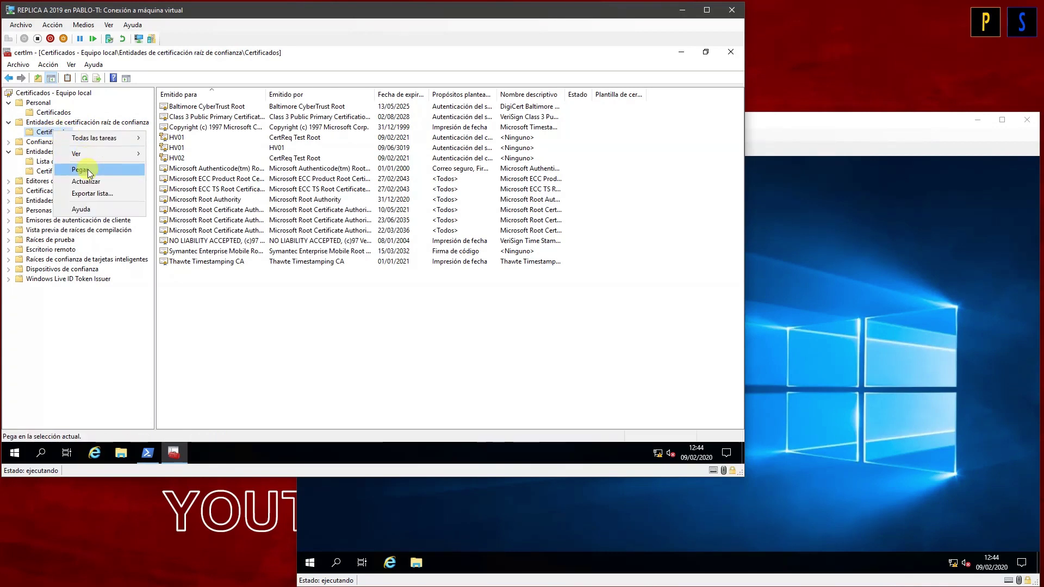
pyautogui.click(87, 168)
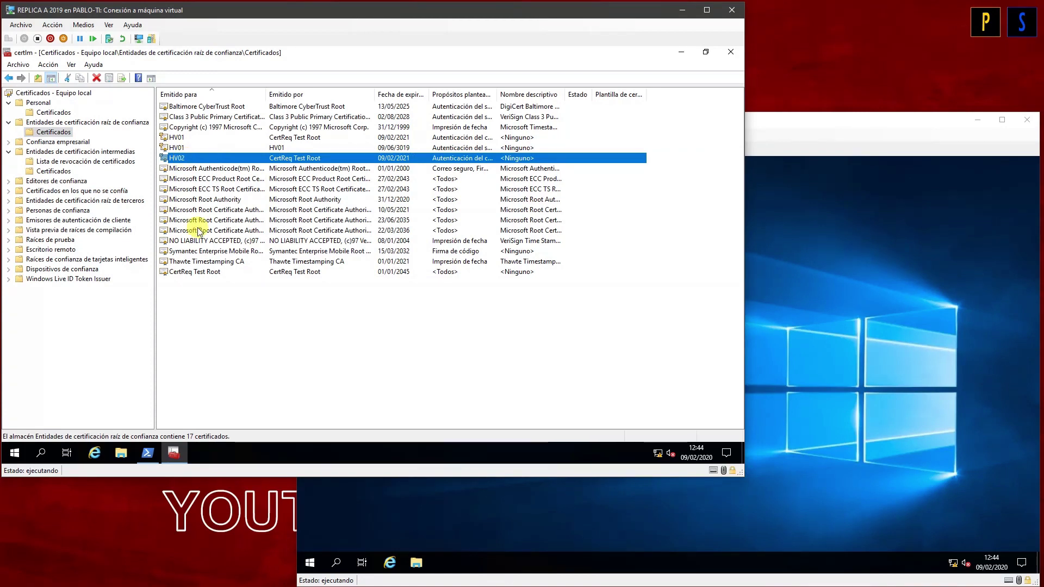
# Step: Select the pasted CertReq Test Root entry and check REPLICA B before returning to REPLICA A
pyautogui.click(193, 272)
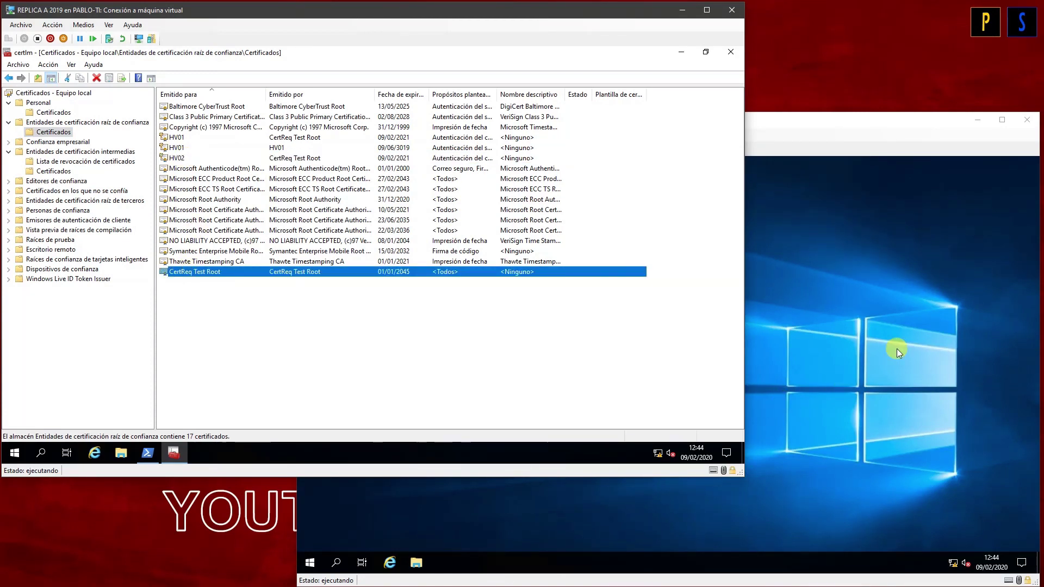
pyautogui.click(894, 349)
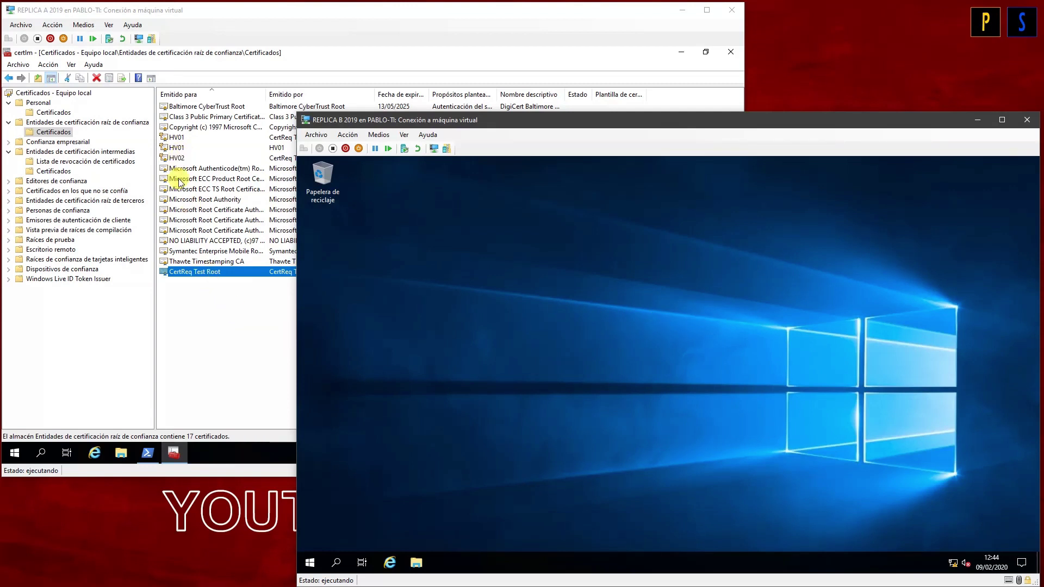
pyautogui.click(202, 262)
# Step: Start exporting CertReq Test Root, keeping the DER encoded binary X.509 format
pyautogui.rightClick(178, 272)
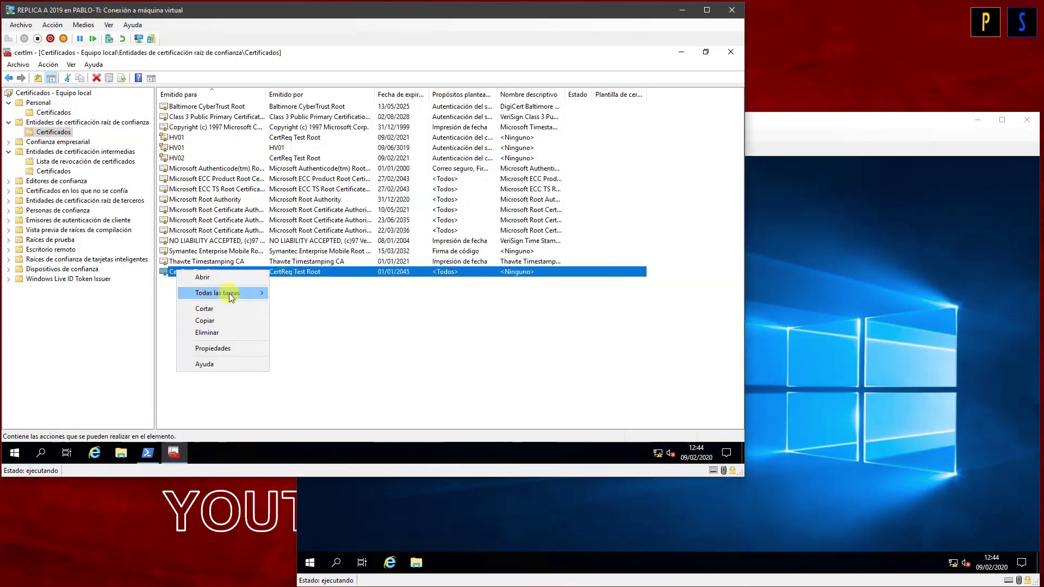
pyautogui.moveTo(230, 293)
pyautogui.click(308, 308)
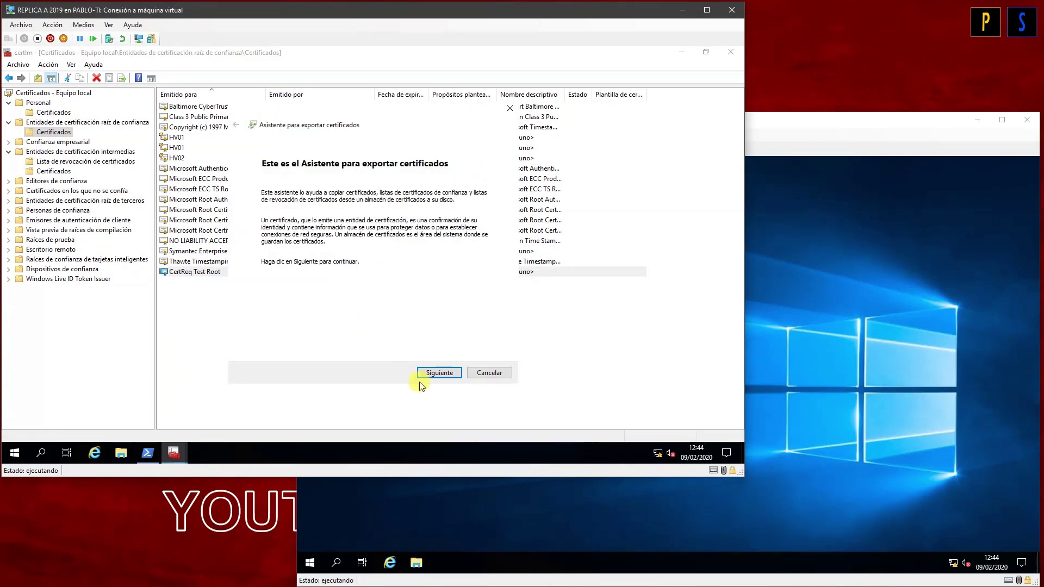
pyautogui.click(436, 374)
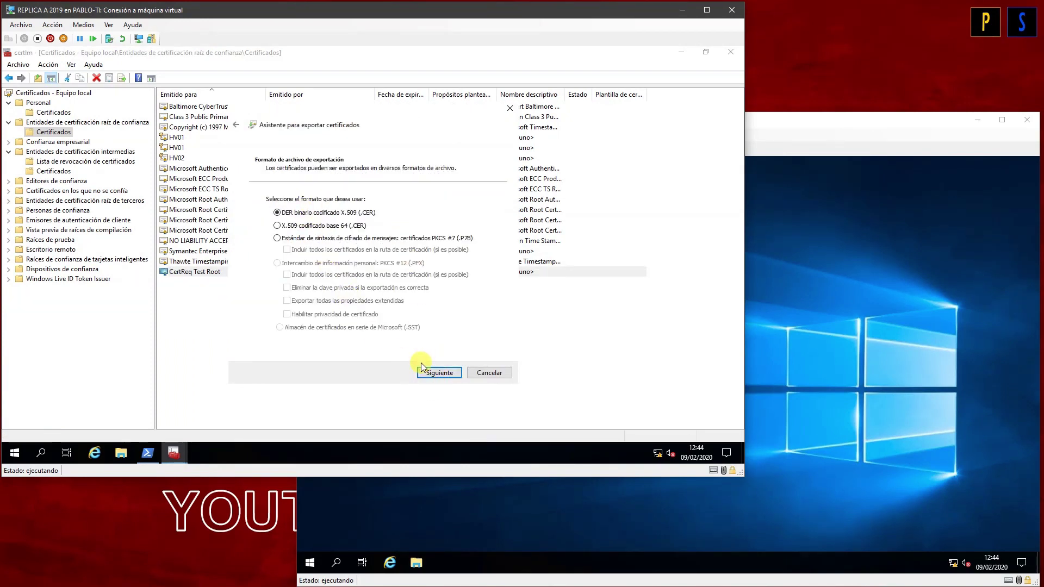
pyautogui.click(429, 372)
# Step: Save the export as CertReq.cer on the Desktop and finish the wizard
pyautogui.click(472, 212)
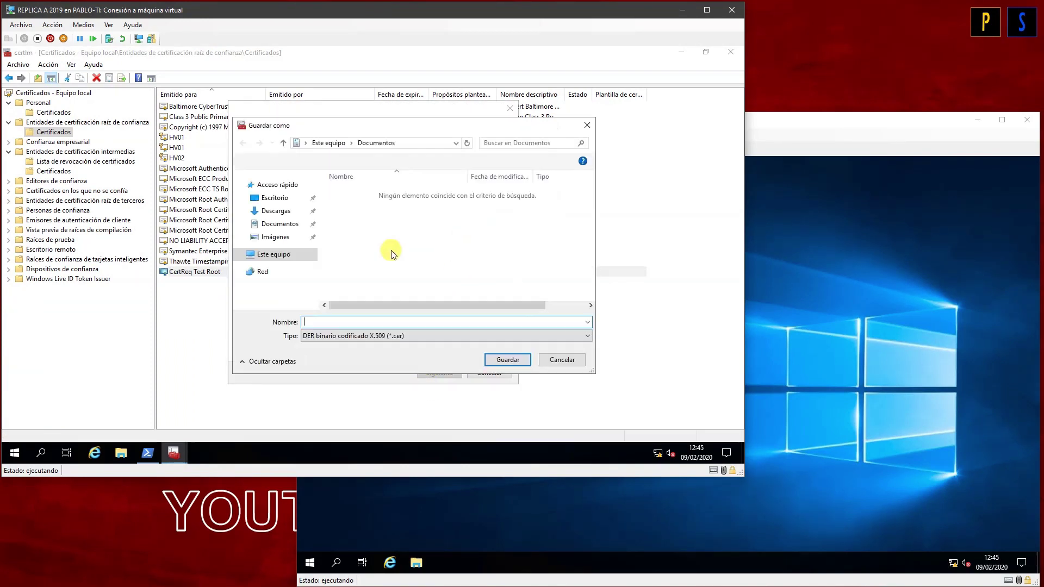
pyautogui.click(275, 198)
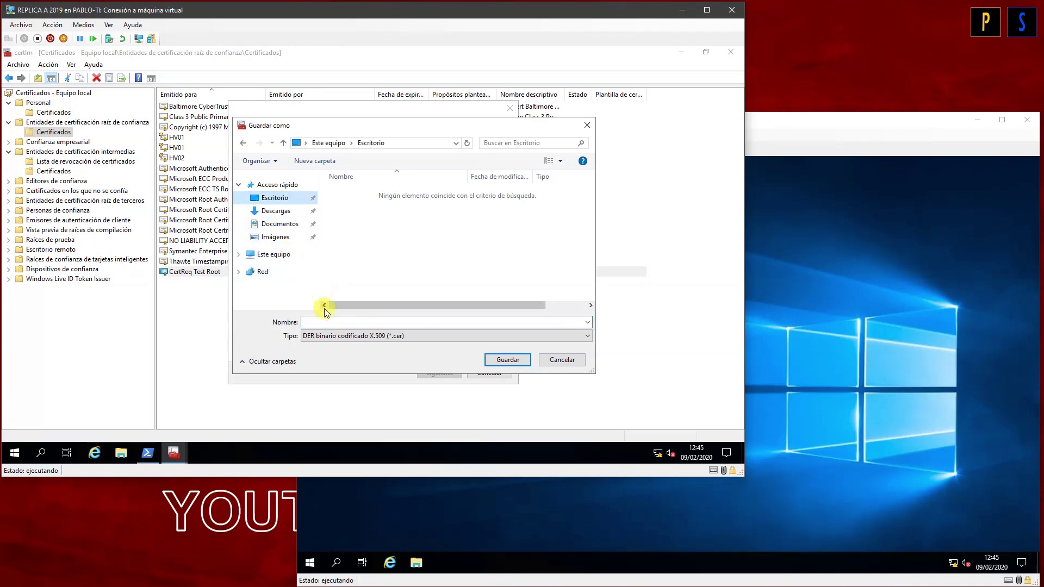
pyautogui.click(314, 316)
pyautogui.write('Certeq')
pyautogui.press('BackSpace')
pyautogui.press('BackSpace')
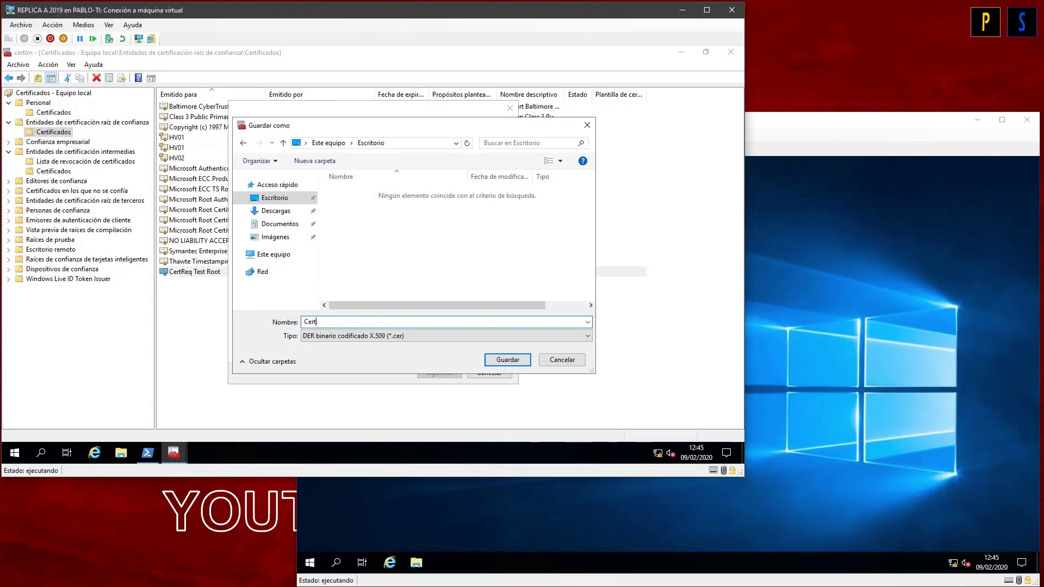
pyautogui.write('Req')
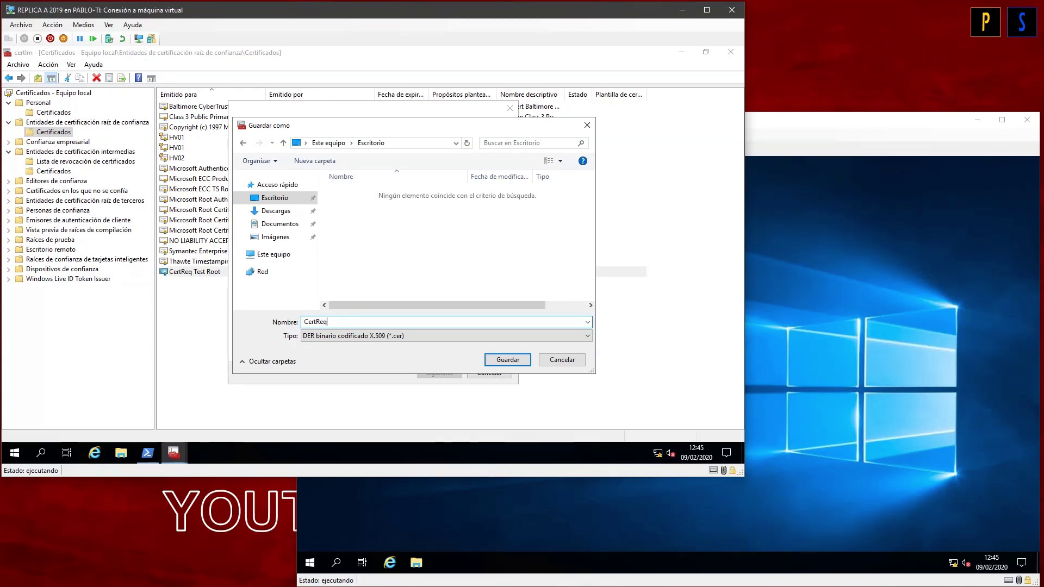
pyautogui.click(494, 360)
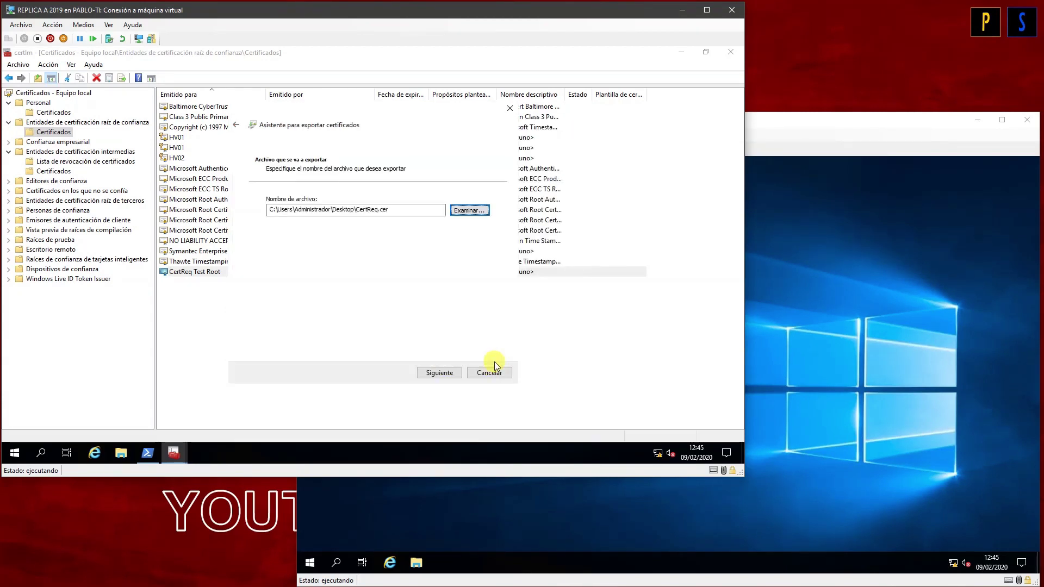
pyautogui.click(439, 373)
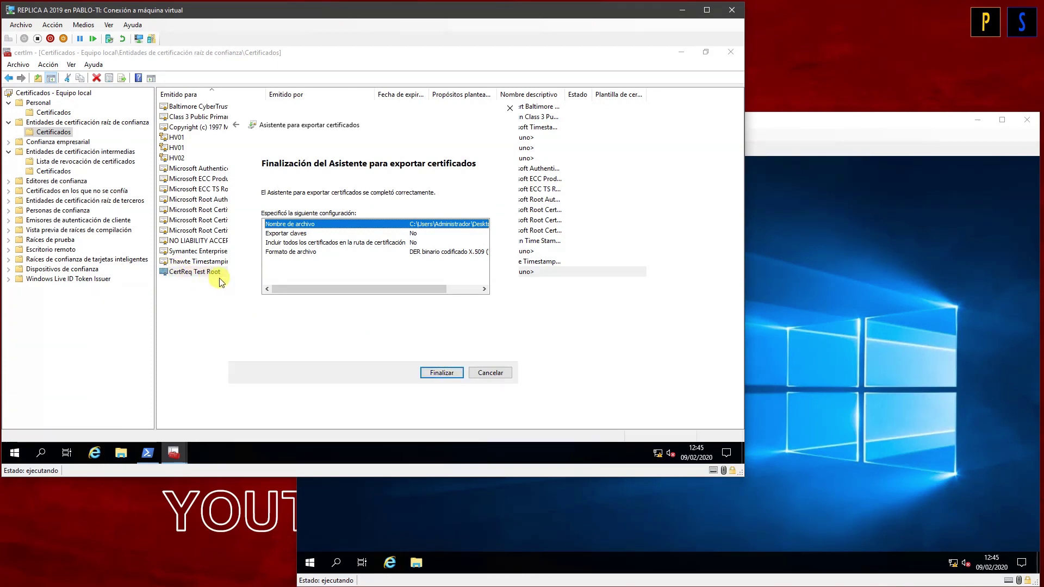
pyautogui.click(429, 372)
pyautogui.click(416, 286)
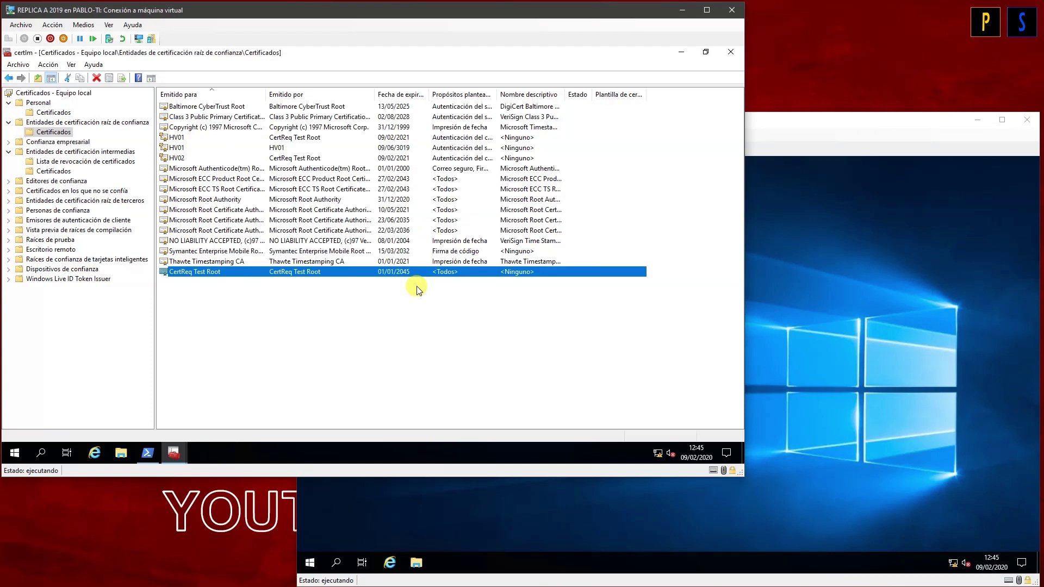
# Step: Start exporting the HV02 certificate with its private key in PFX format
pyautogui.rightClick(182, 158)
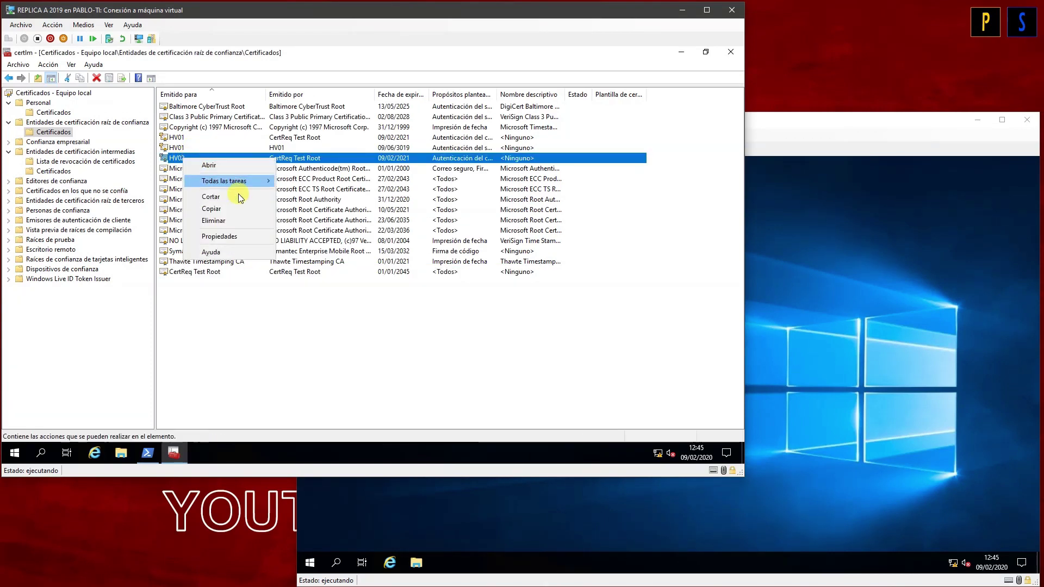
pyautogui.moveTo(244, 182)
pyautogui.click(303, 196)
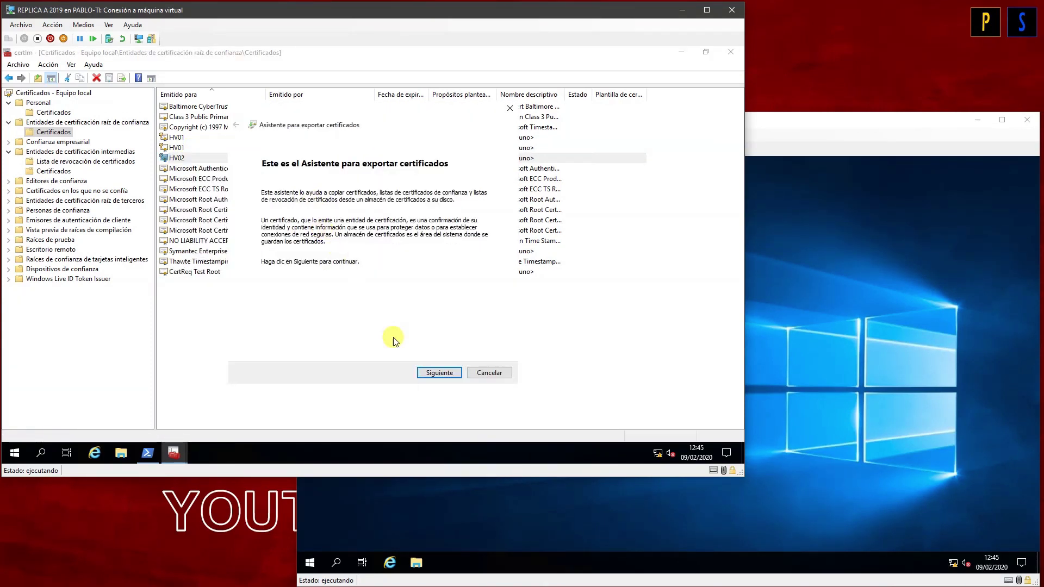
pyautogui.click(435, 374)
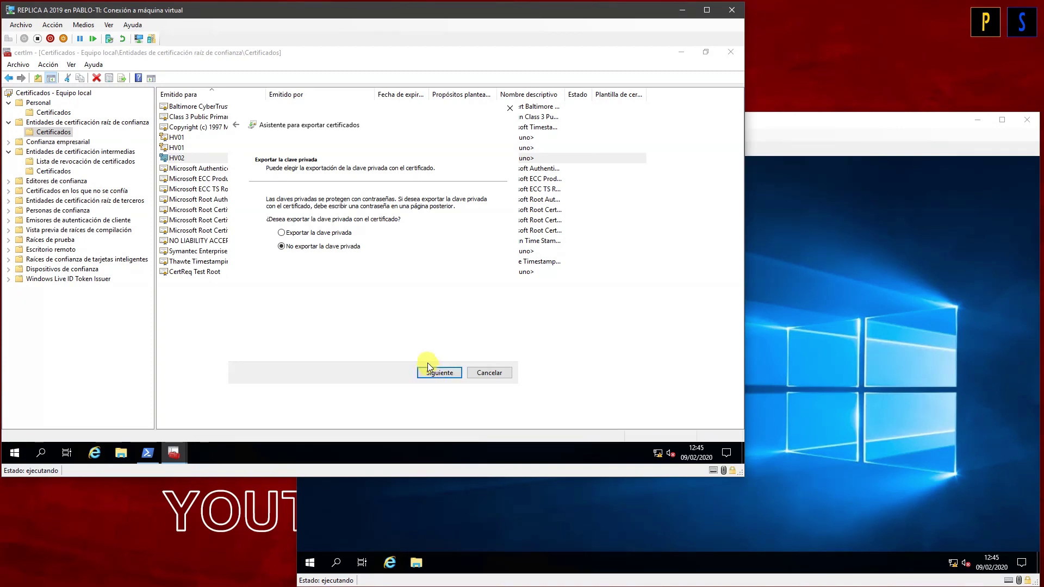
pyautogui.click(308, 238)
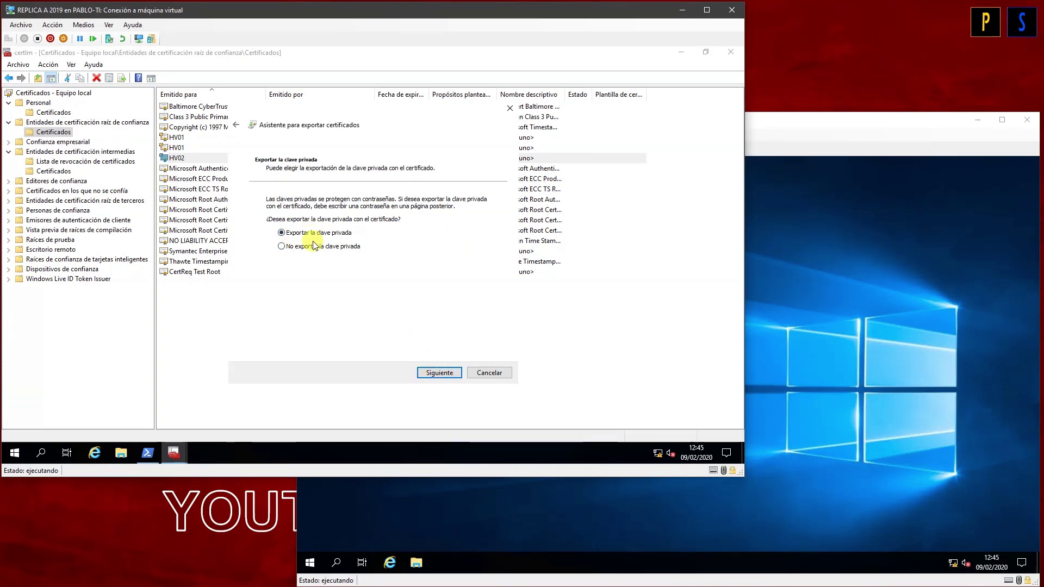
pyautogui.click(435, 373)
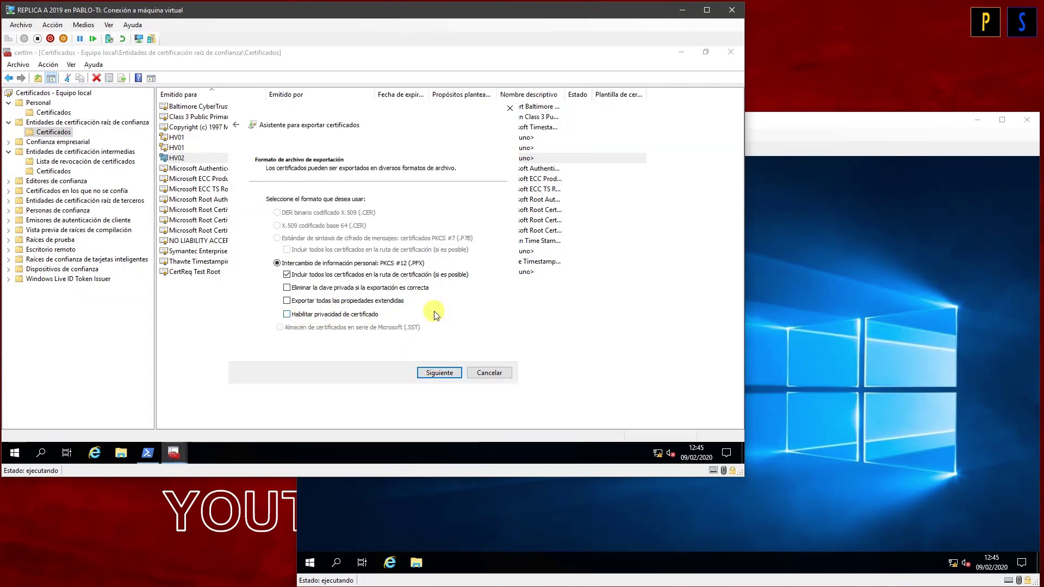
pyautogui.click(436, 373)
# Step: Protect the PFX export with a password and enter its confirmation
pyautogui.click(296, 284)
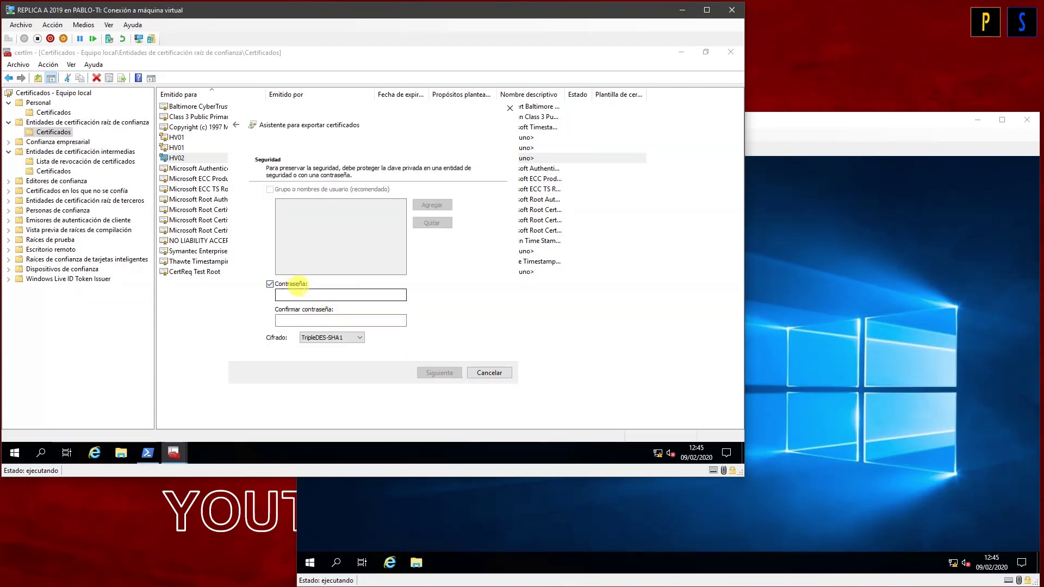
pyautogui.write('12345678')
pyautogui.press('Tab')
pyautogui.write('1')
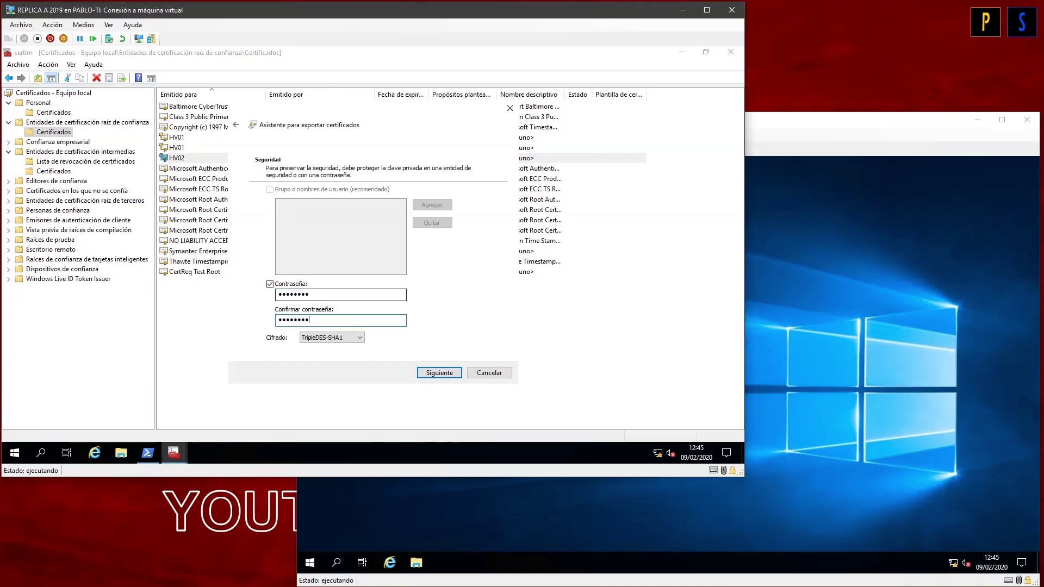
pyautogui.click(440, 373)
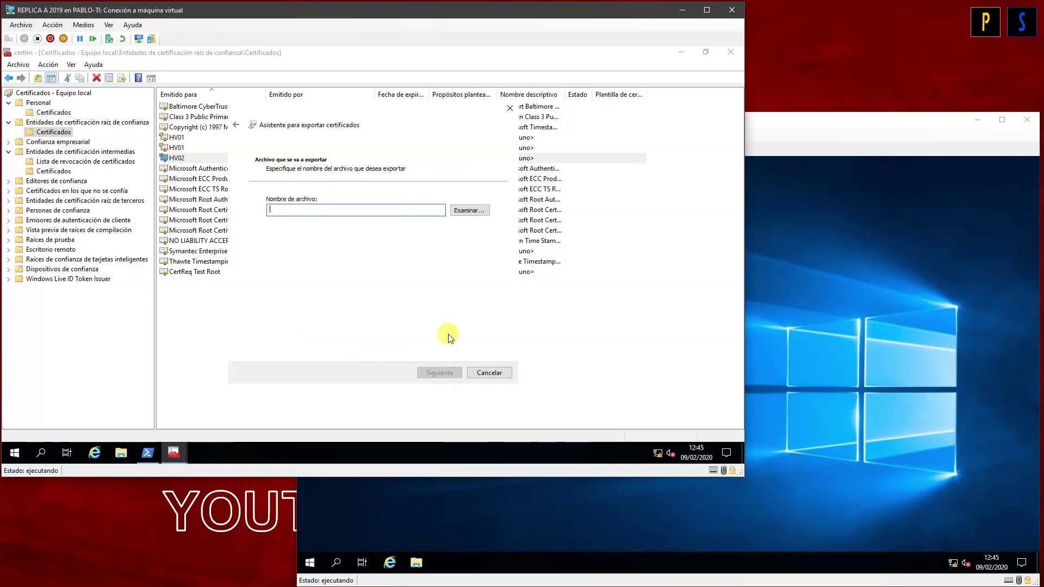
# Step: Save the export as HV02 on the desktop, finish the wizard, and close certlm
pyautogui.click(470, 210)
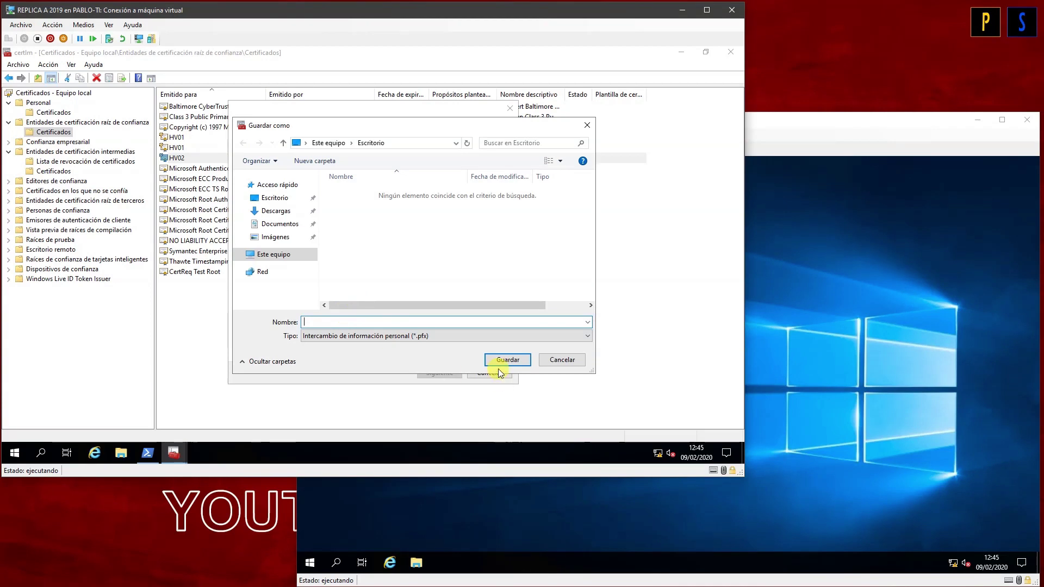
pyautogui.write('v02')
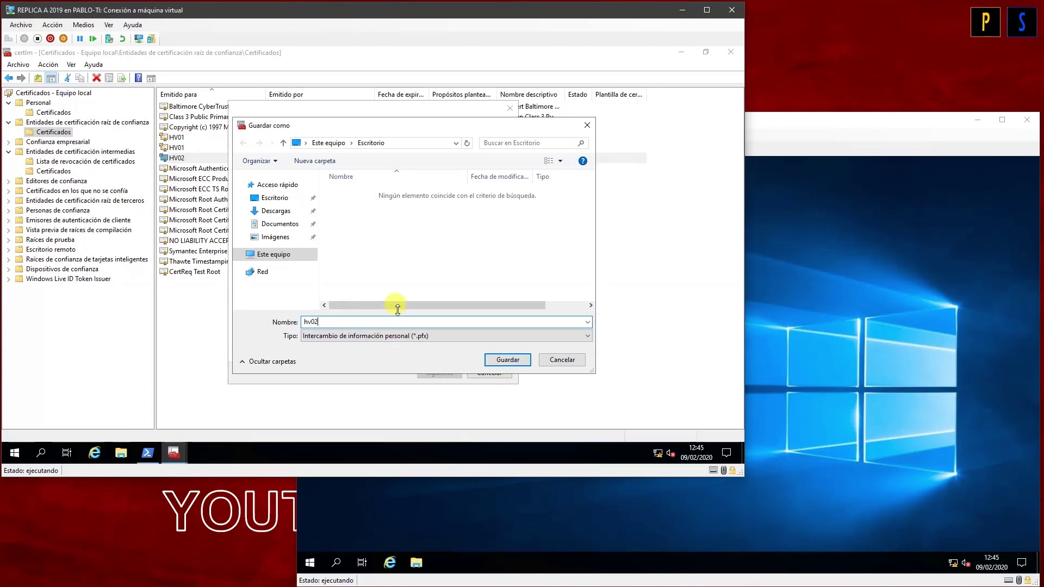
pyautogui.write('HV02')
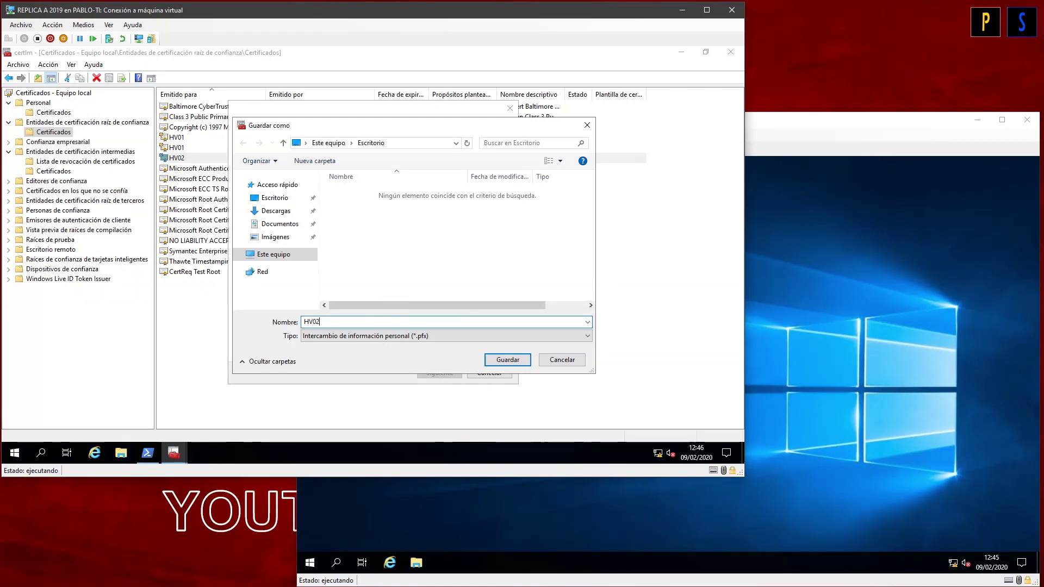
pyautogui.press('Return')
pyautogui.click(434, 373)
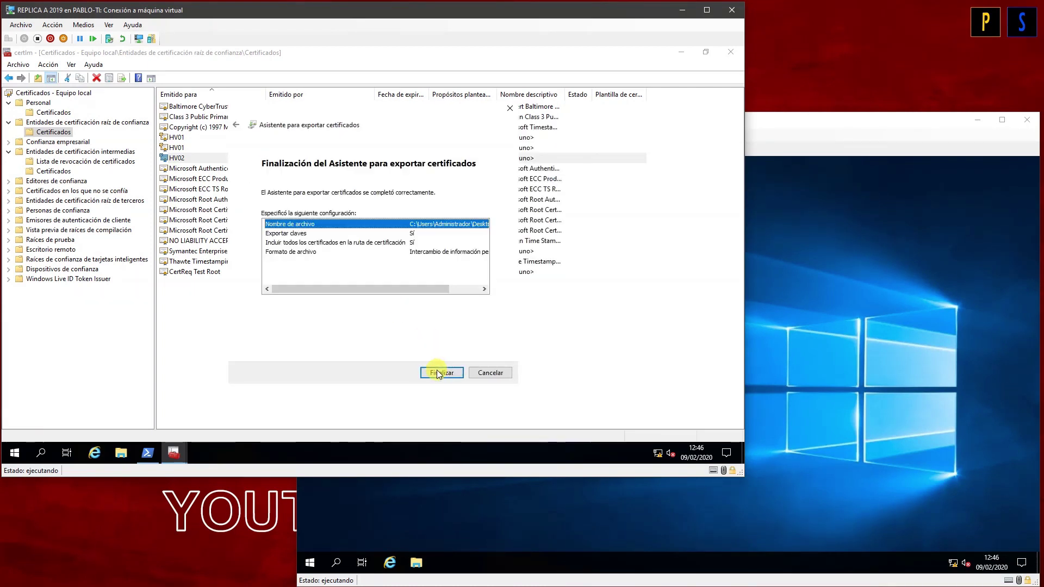
pyautogui.click(432, 373)
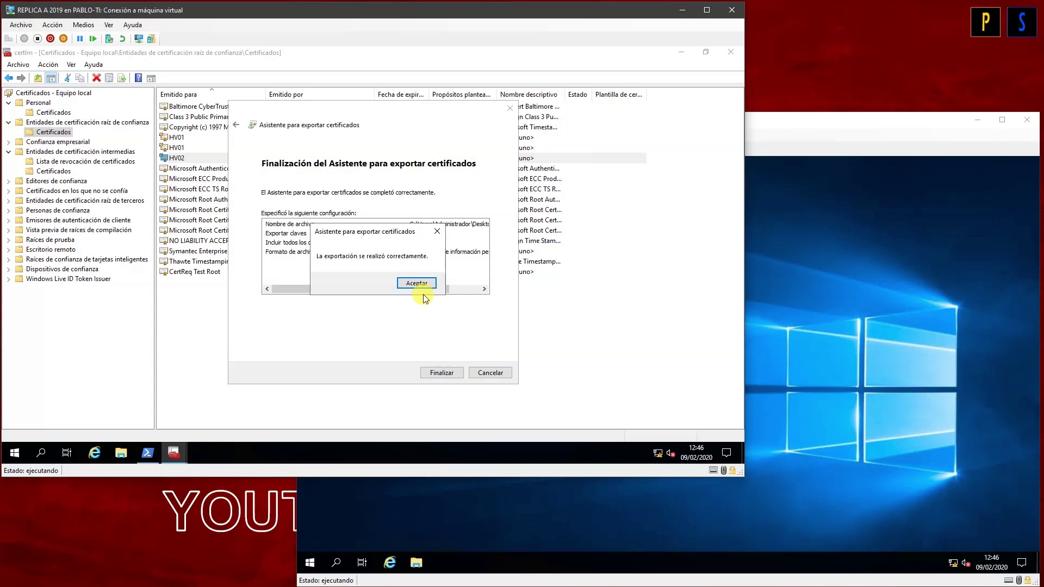
pyautogui.click(426, 284)
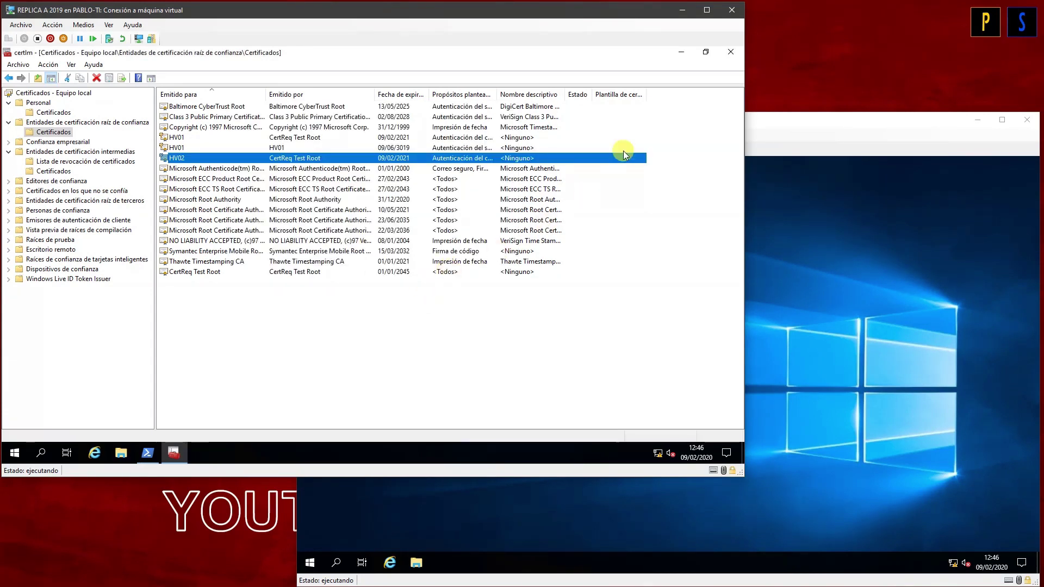
pyautogui.click(731, 52)
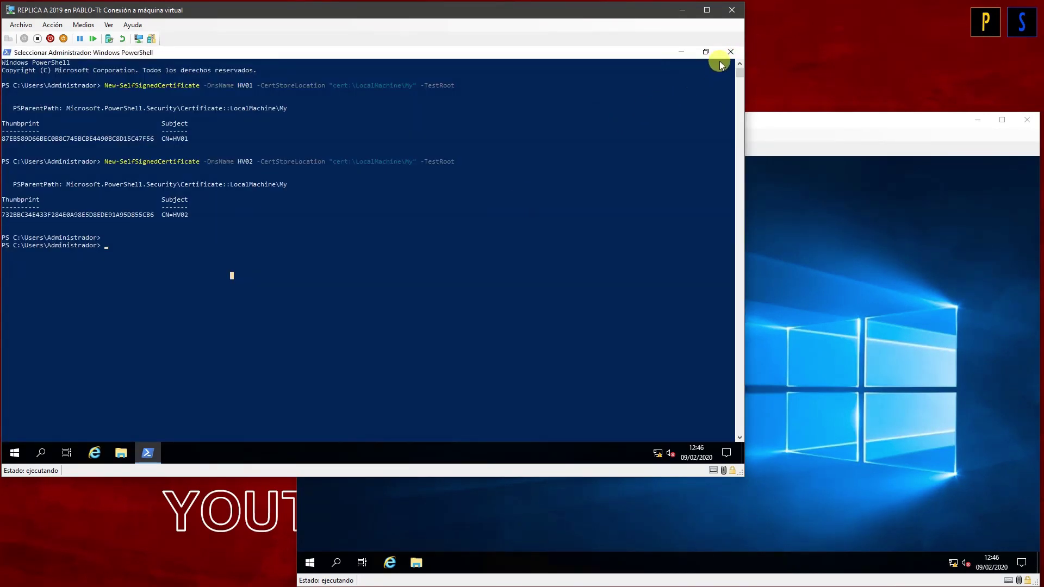
# Step: Close PowerShell and copy the HV02 and CertReq files from REPLICA A's desktop
pyautogui.click(730, 51)
pyautogui.click(43, 185)
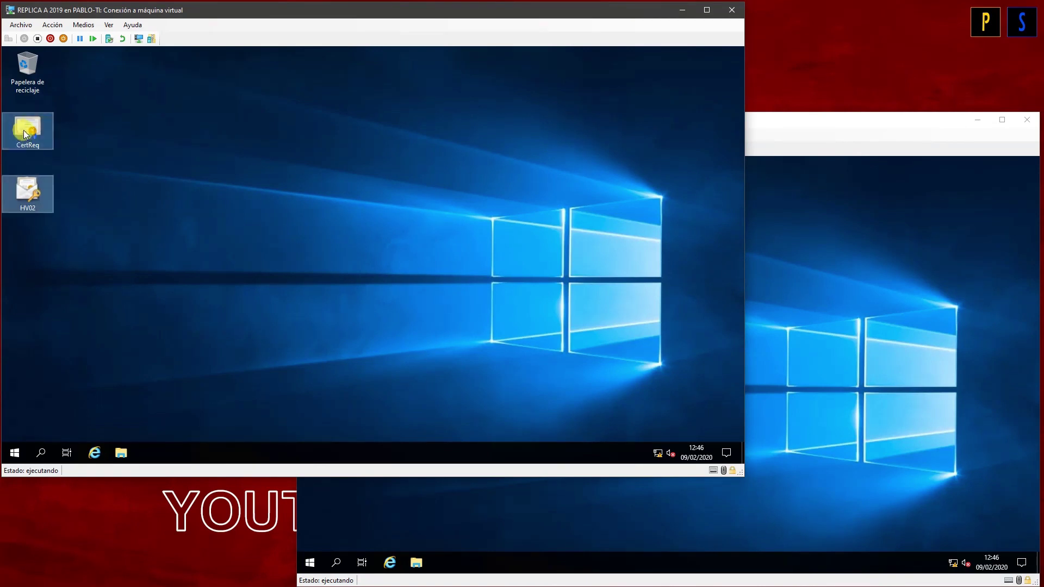
pyautogui.rightClick(24, 134)
pyautogui.click(56, 223)
# Step: Paste both certificate files onto REPLICA B's desktop
pyautogui.click(784, 301)
pyautogui.rightClick(500, 284)
pyautogui.click(558, 333)
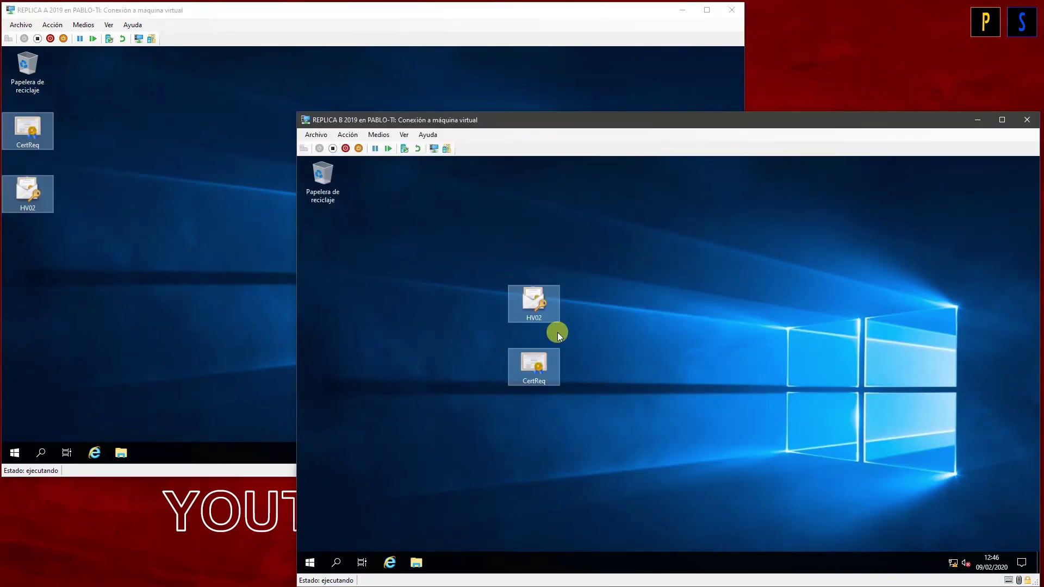
pyautogui.click(478, 443)
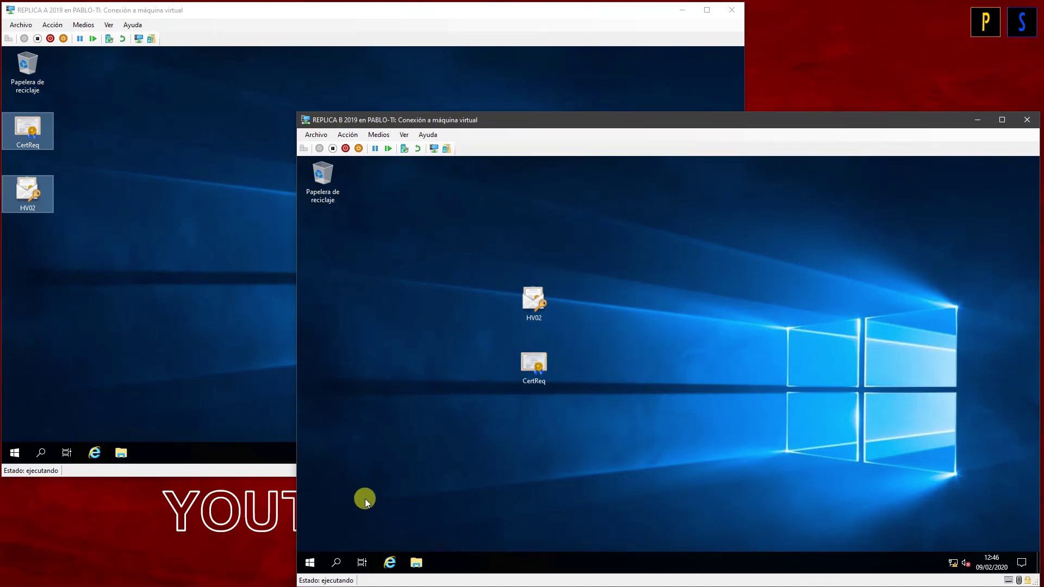
# Step: Open the local-computer certificates manager from a 'cert' search and start an import into Personal
pyautogui.press('super')
pyautogui.write('cert')
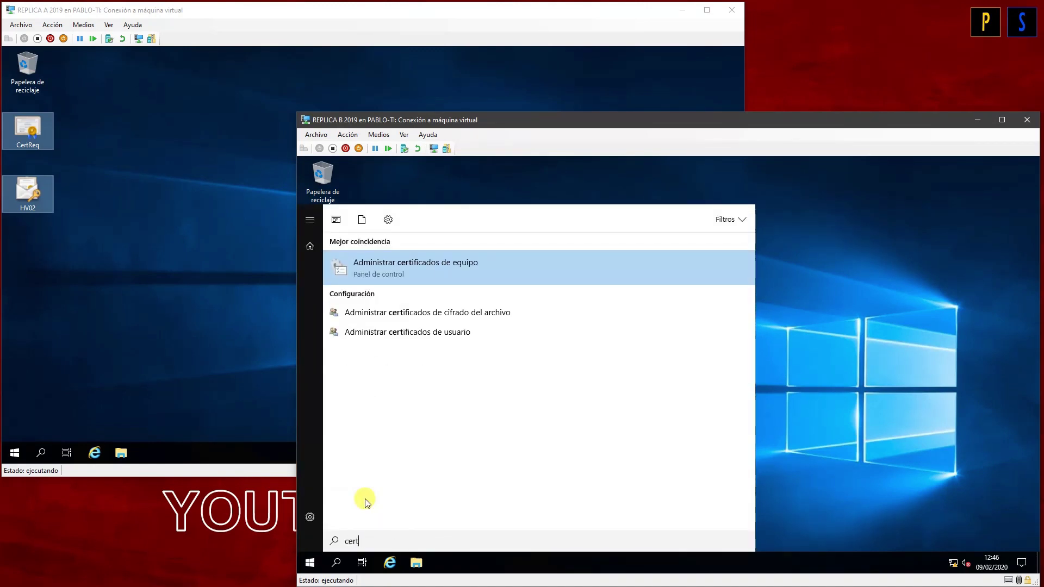
pyautogui.press('Return')
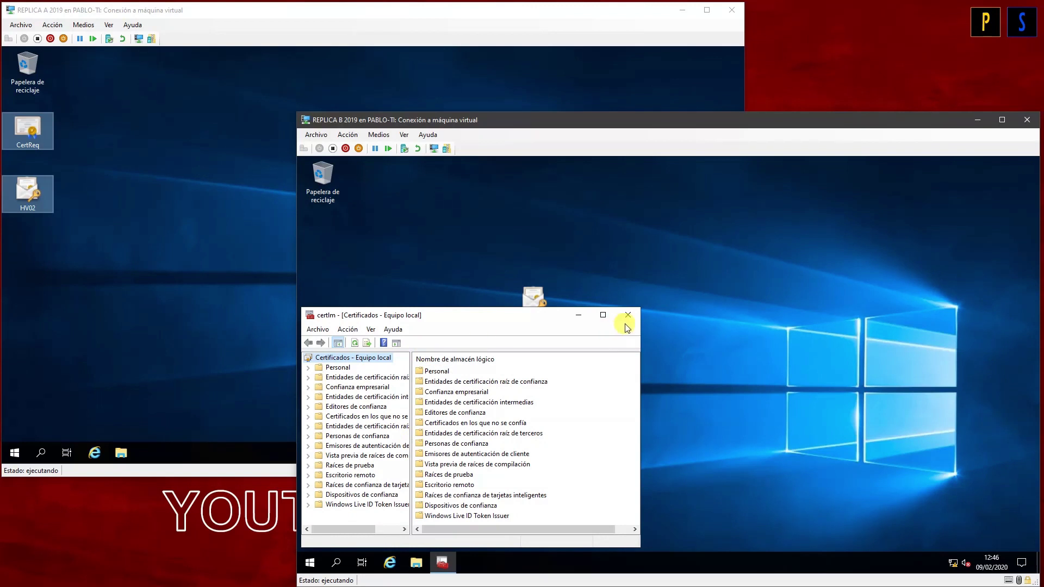
pyautogui.click(602, 315)
pyautogui.click(333, 213)
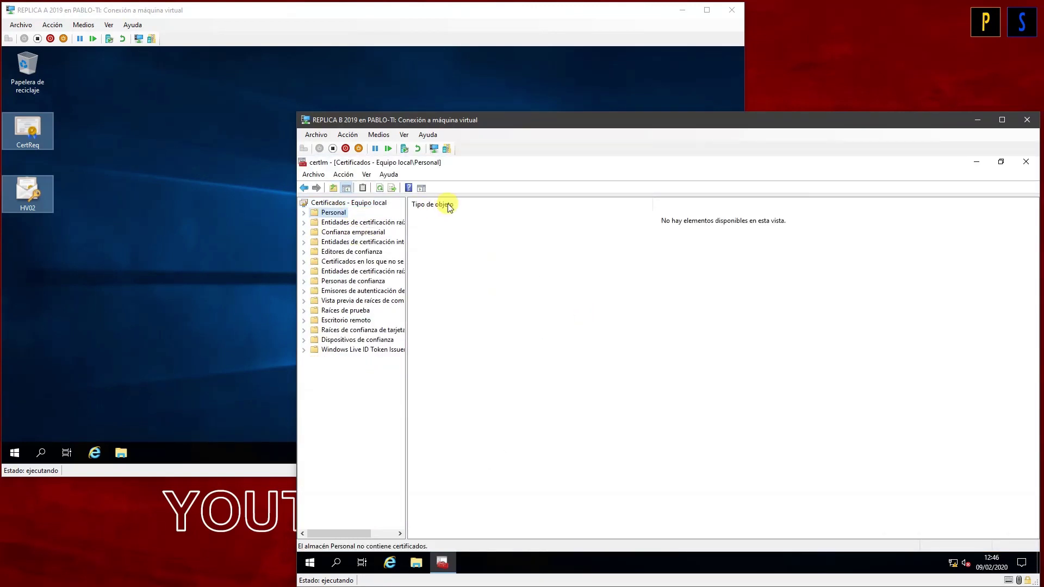
pyautogui.rightClick(321, 215)
pyautogui.moveTo(357, 239)
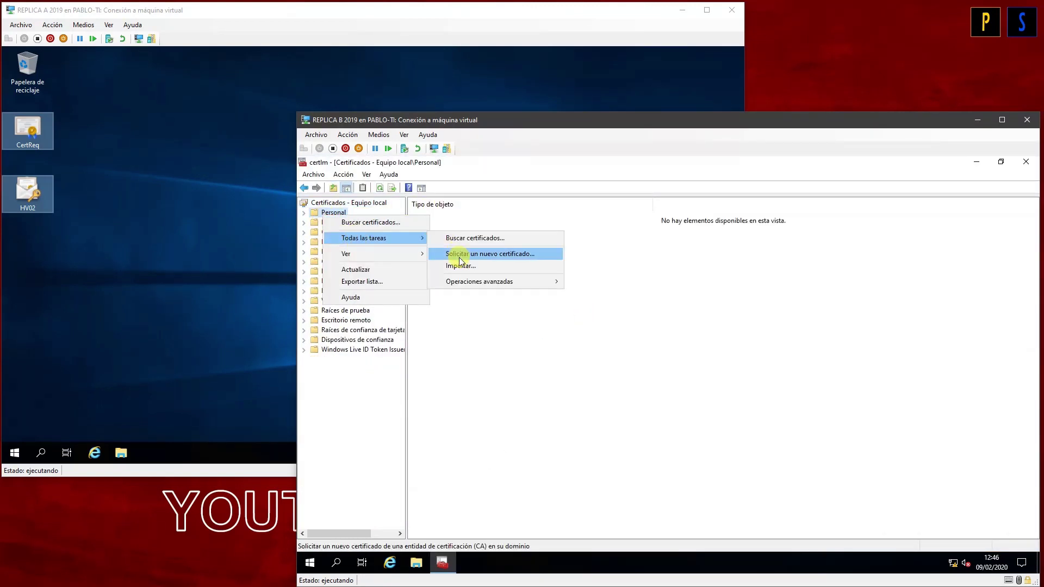
pyautogui.click(460, 266)
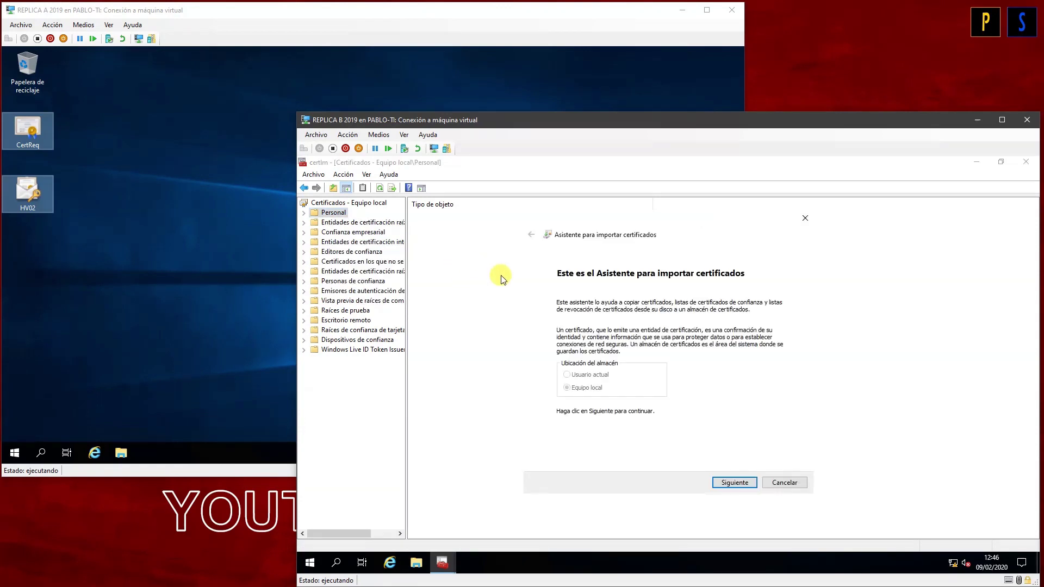
# Step: Import HV02.pfx from the Desktop into the Personal store with its private-key password
pyautogui.click(729, 483)
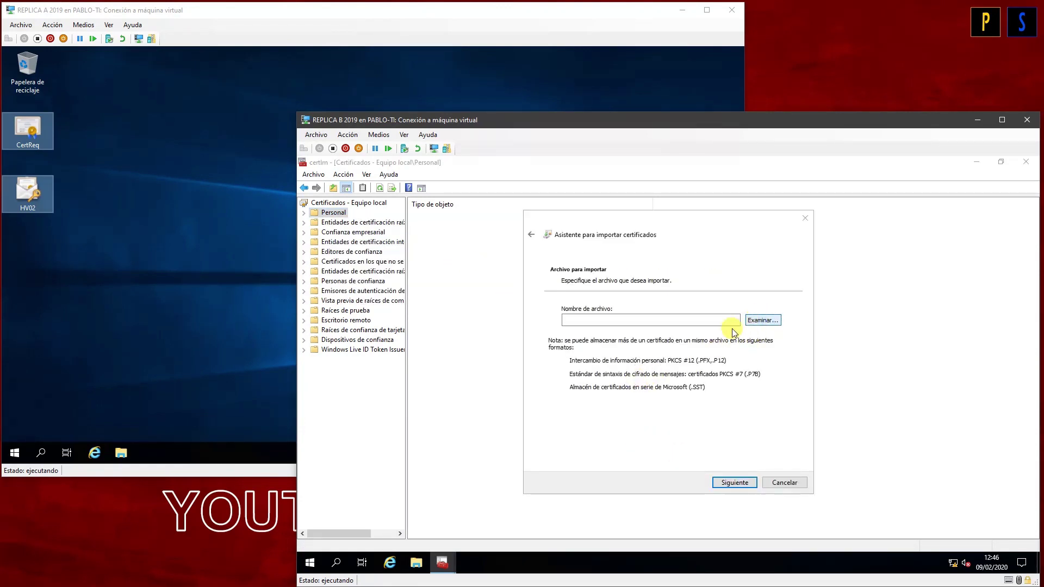
pyautogui.click(761, 320)
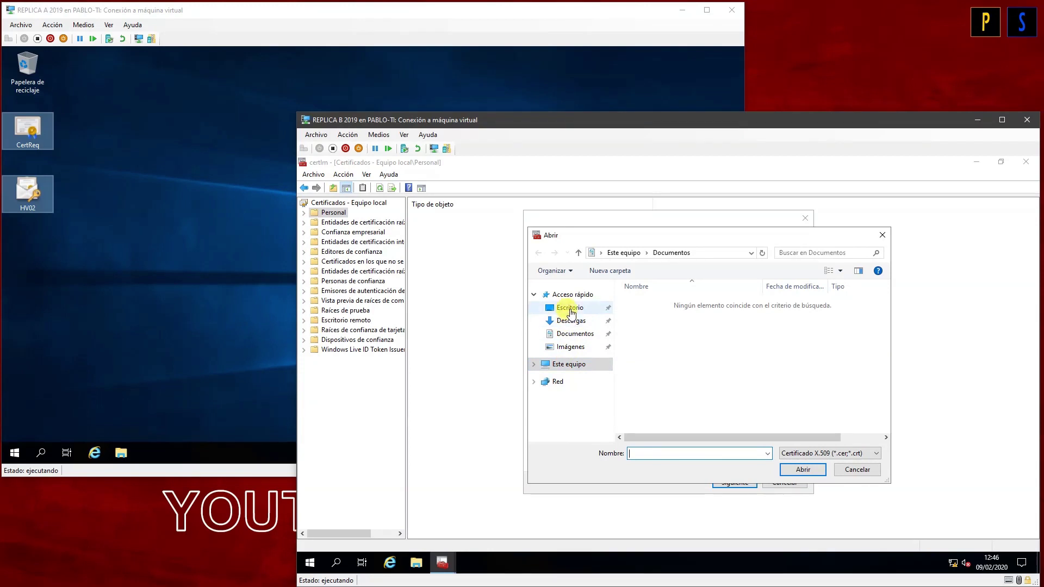
pyautogui.click(569, 309)
pyautogui.click(797, 454)
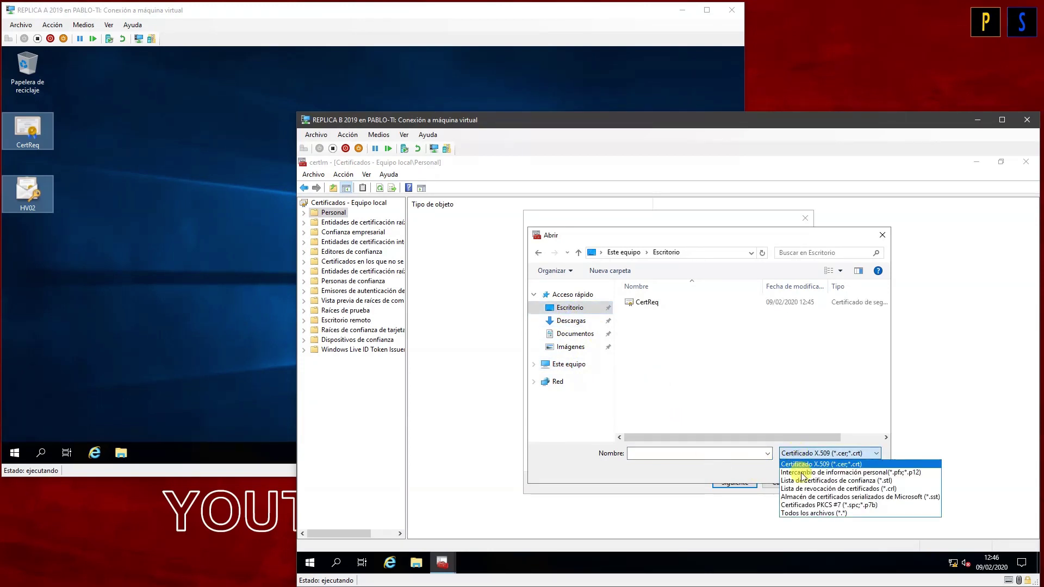
pyautogui.click(810, 473)
pyautogui.doubleClick(643, 302)
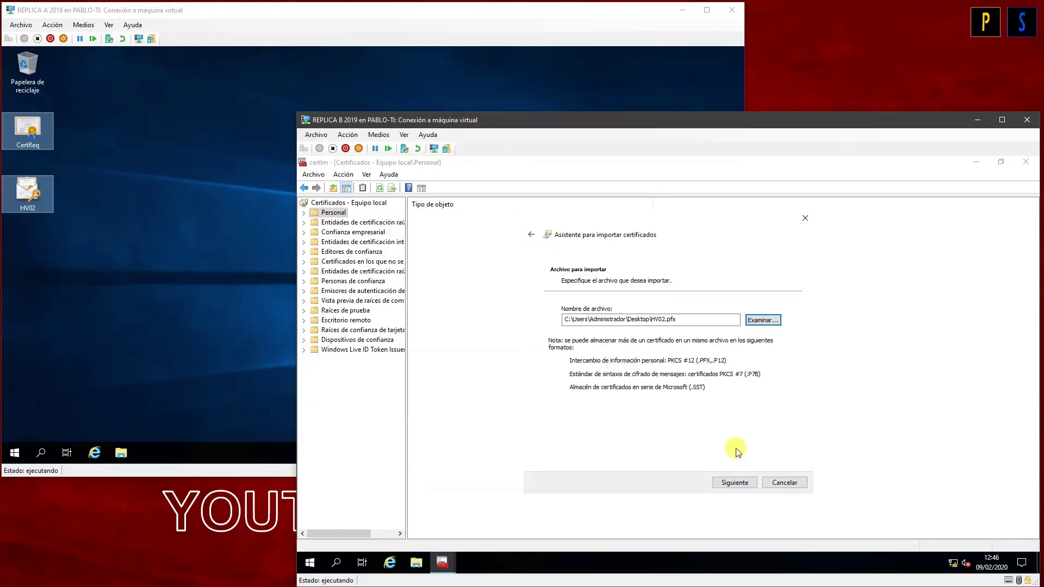
pyautogui.click(735, 482)
pyautogui.click(611, 353)
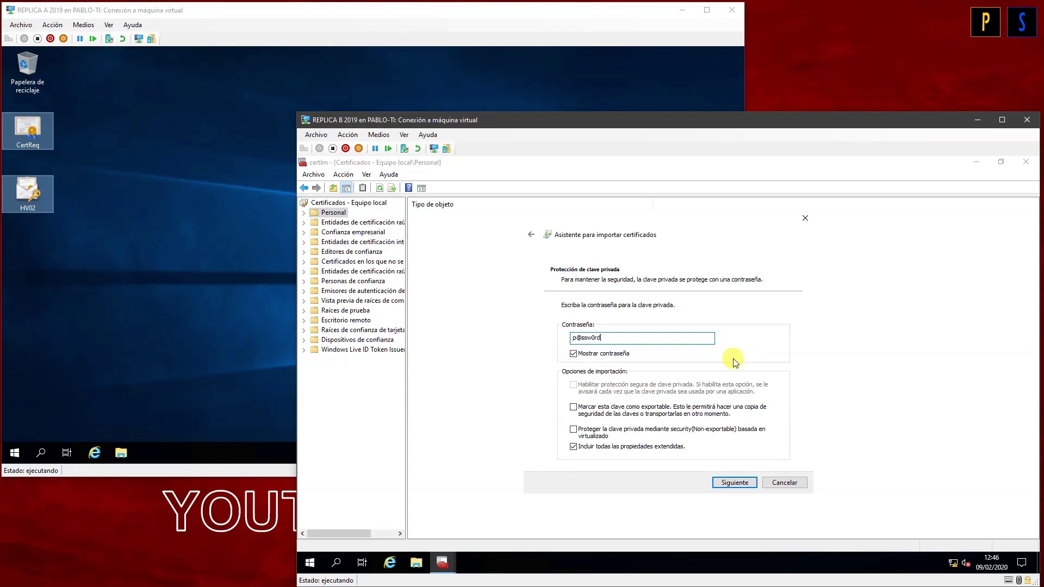
pyautogui.click(732, 483)
pyautogui.click(733, 483)
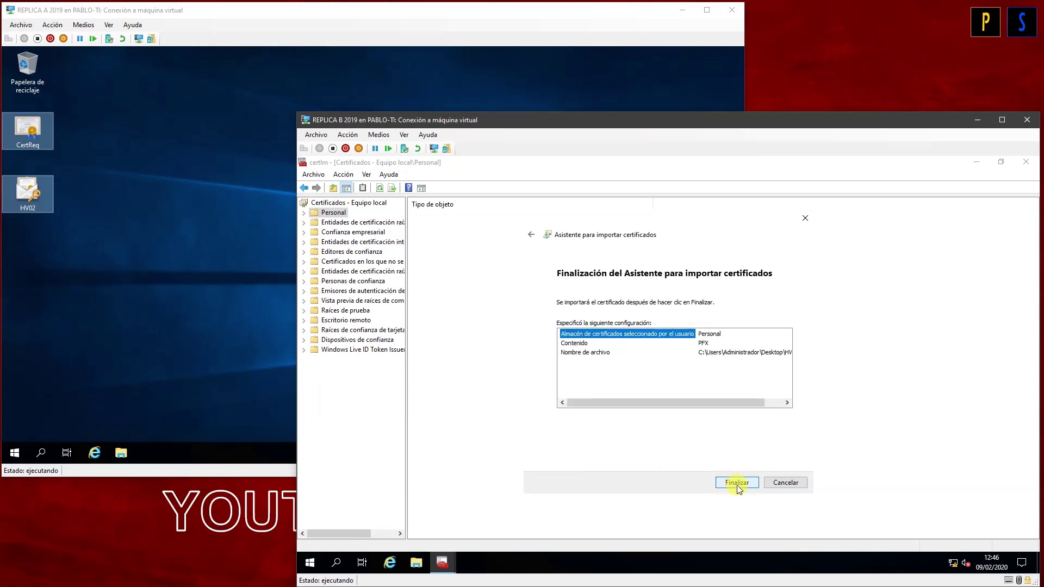
pyautogui.click(736, 485)
pyautogui.click(710, 401)
pyautogui.doubleClick(443, 216)
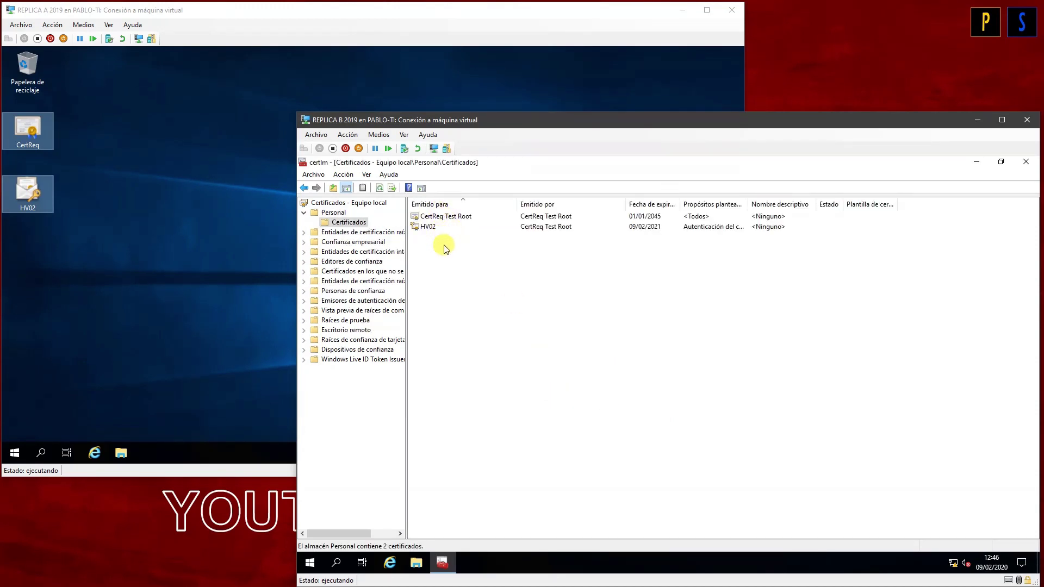
# Step: Copy the CertReq Test Root and HV02 certificates from Personal into Trusted Root Certification Authorities
pyautogui.moveTo(429, 238); pyautogui.dragTo(427, 217)
pyautogui.rightClick(426, 216)
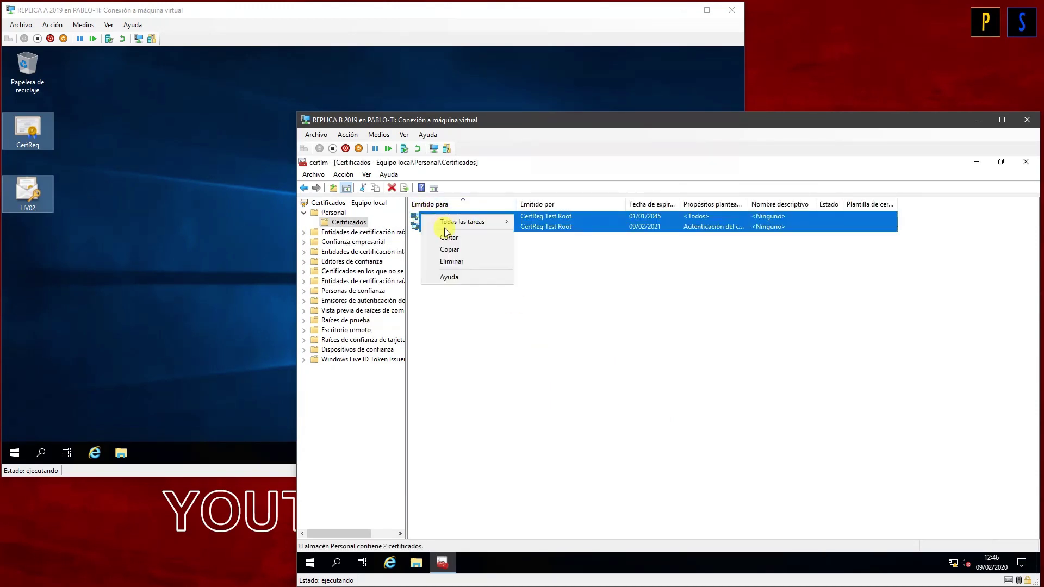
pyautogui.click(450, 249)
pyautogui.click(304, 233)
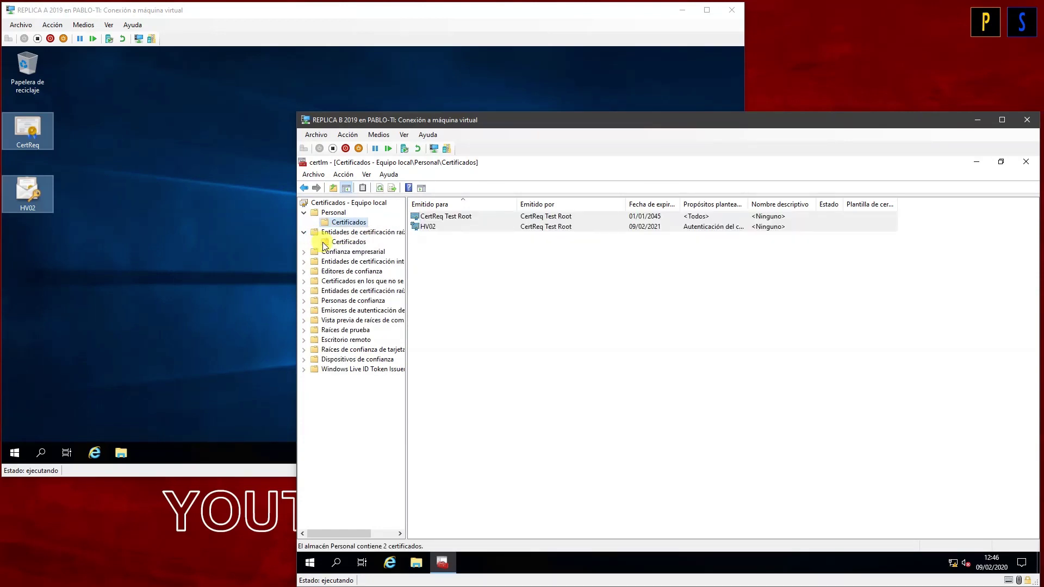
pyautogui.click(349, 242)
pyautogui.rightClick(353, 243)
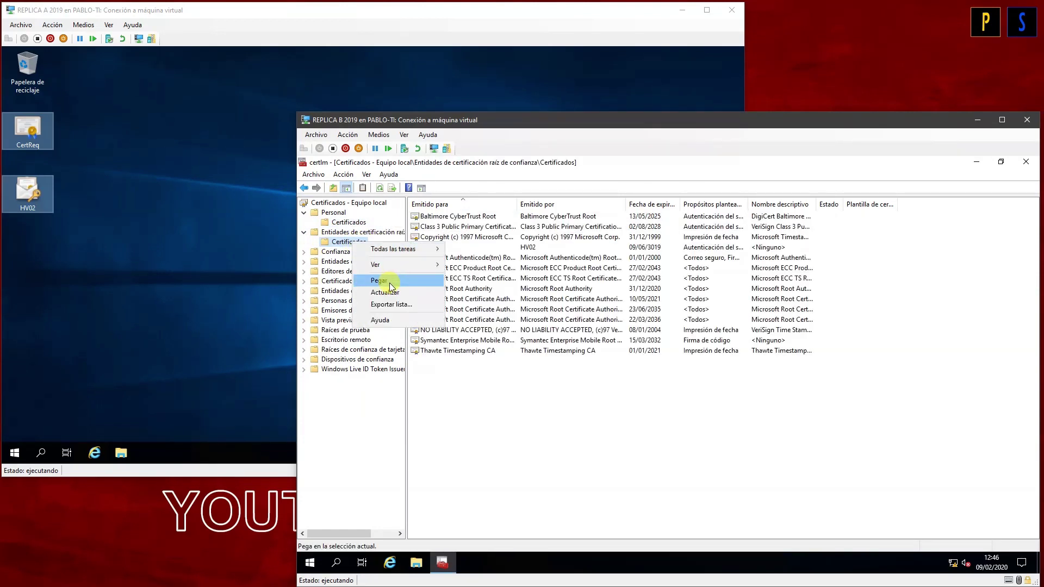
pyautogui.click(389, 283)
pyautogui.click(518, 452)
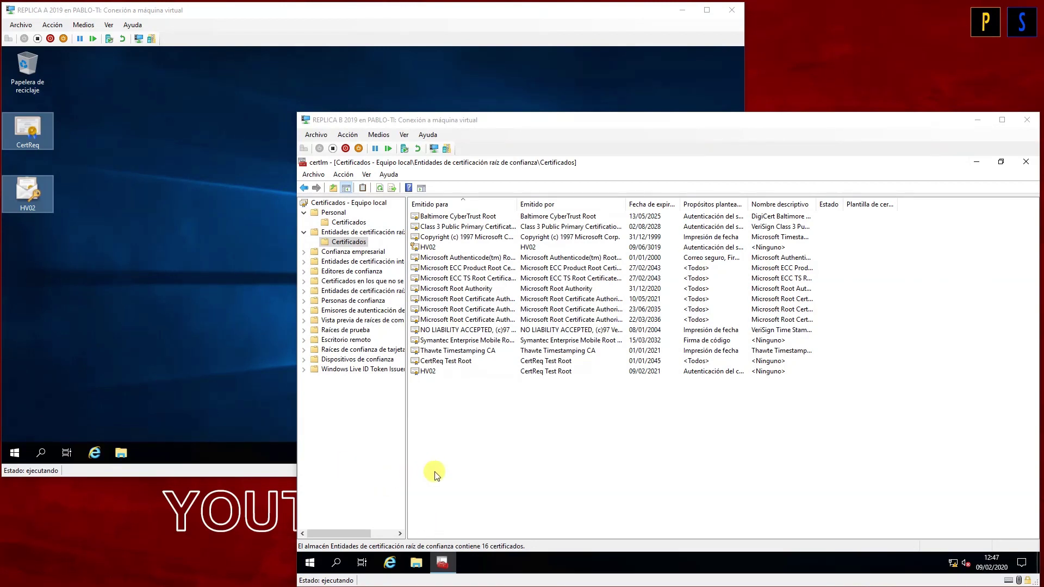
pyautogui.click(166, 370)
# Step: Launch Windows PowerShell, not the ISE, on both REPLICA A and REPLICA B
pyautogui.press('super')
pyautogui.write('power')
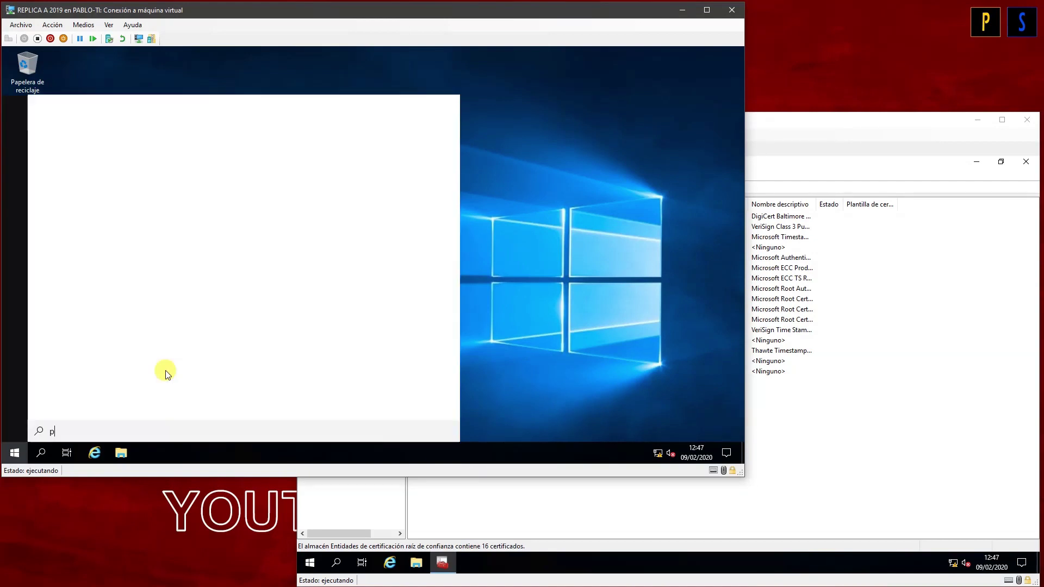
pyautogui.press('Return')
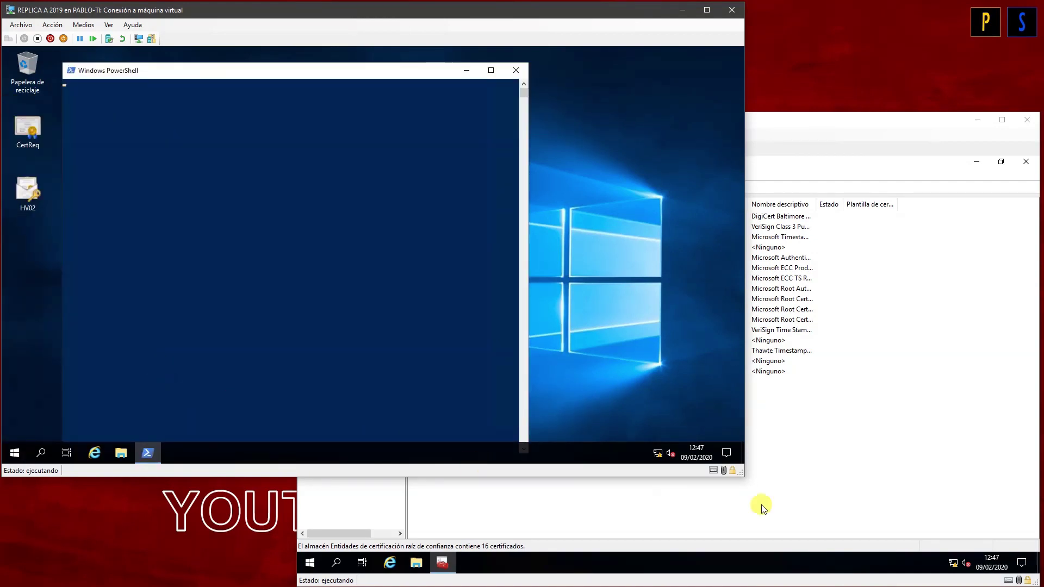
pyautogui.click(836, 477)
pyautogui.press('super')
pyautogui.write('powershe')
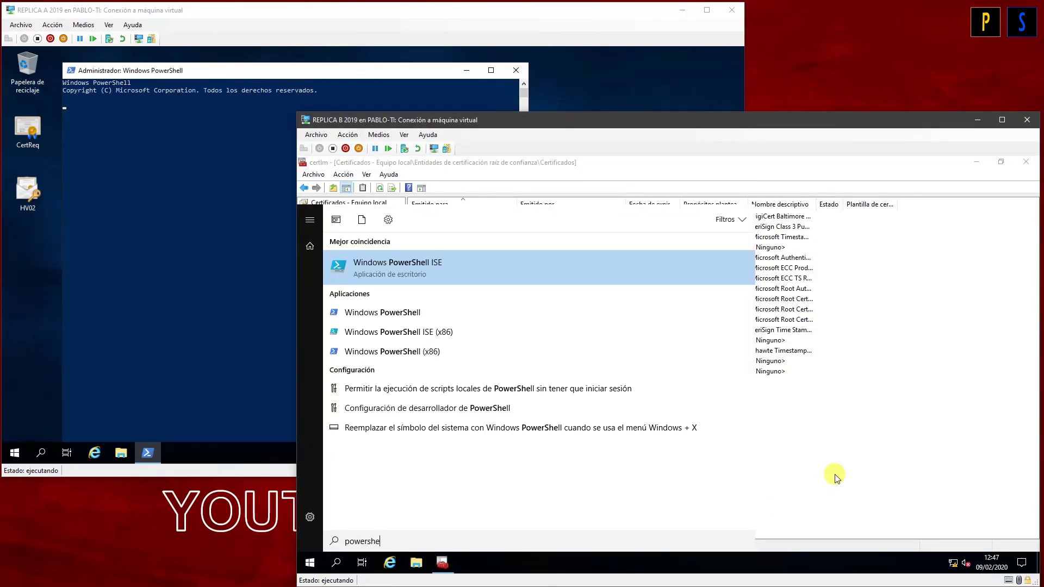
pyautogui.press('Down')
pyautogui.press('Return')
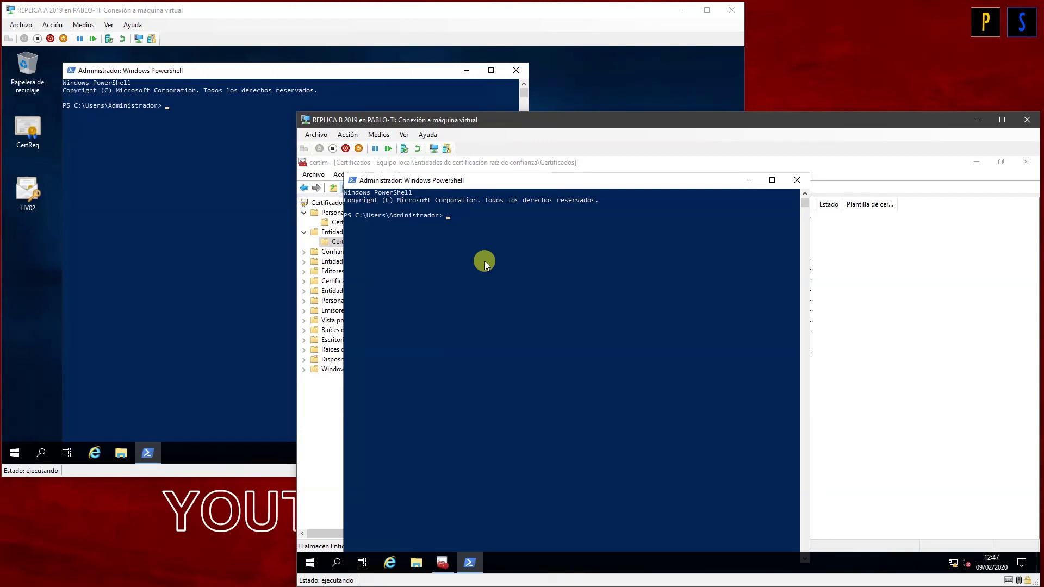
# Step: Run the reg add setting DisableCertRevocationCheck to 1 on both replicas, then close both consoles
pyautogui.rightClick(462, 242)
pyautogui.rightClick(198, 131)
pyautogui.press('Return')
pyautogui.click(598, 518)
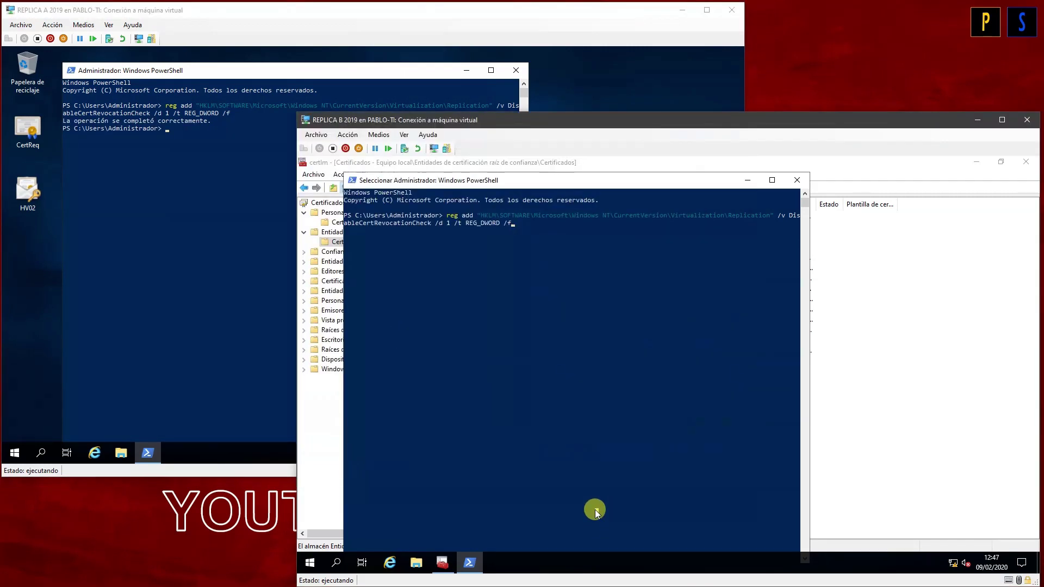
pyautogui.press('Escape')
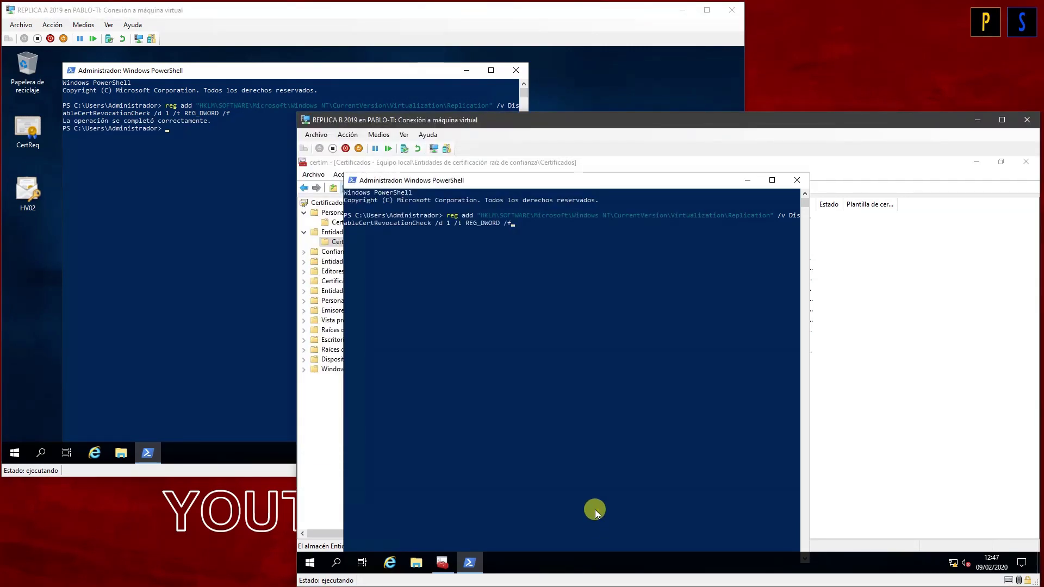
pyautogui.press('Return')
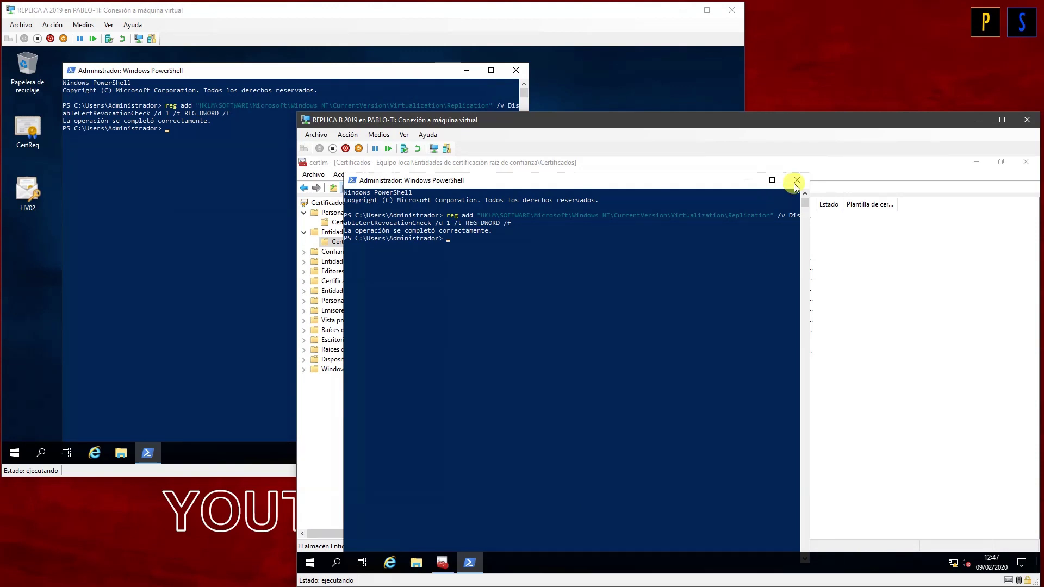
pyautogui.click(796, 180)
pyautogui.click(145, 213)
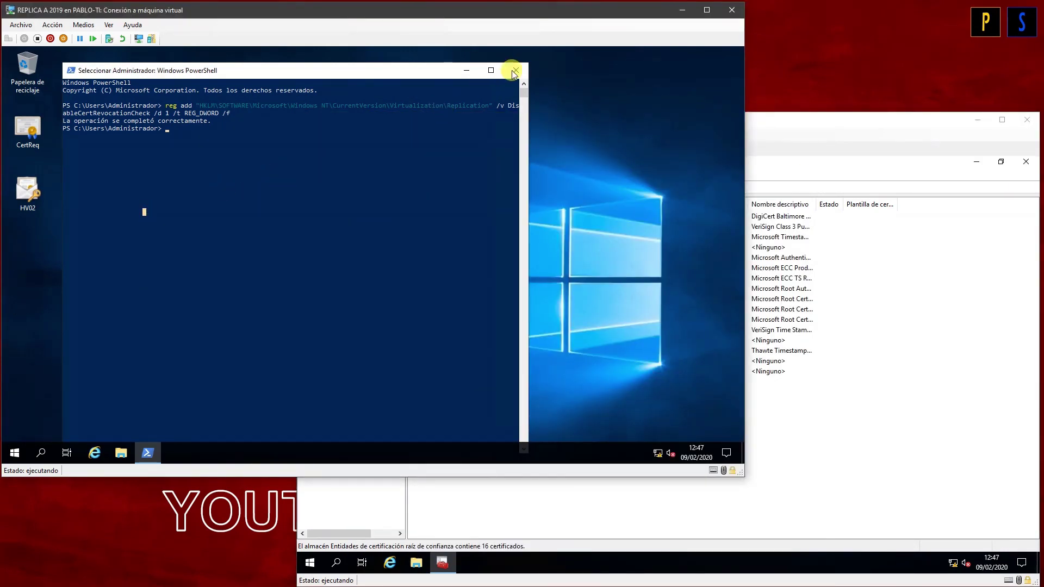
pyautogui.click(515, 70)
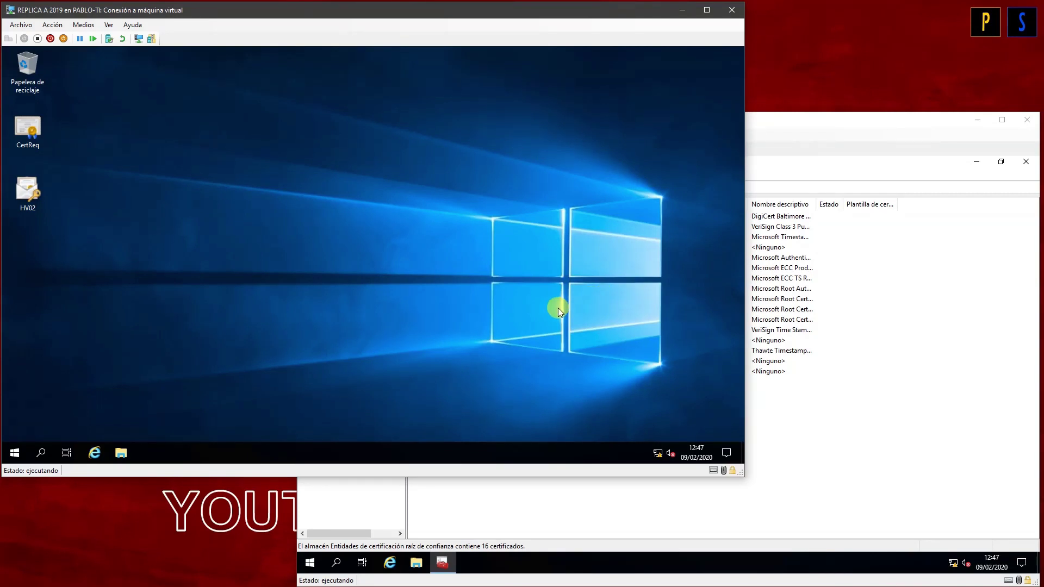
pyautogui.click(539, 516)
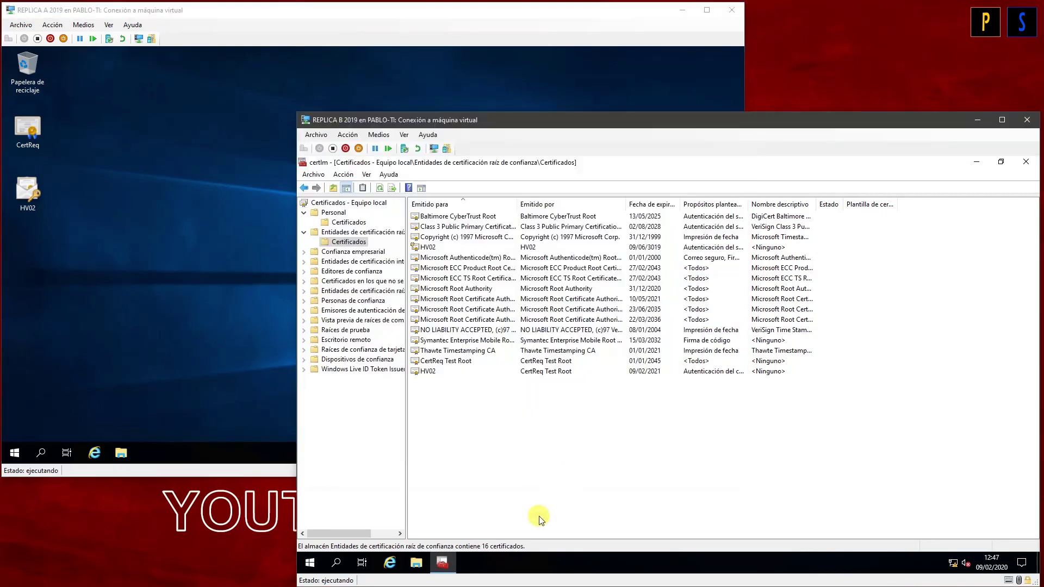
# Step: Close the certificates console on REPLICA B and launch Hyper-V Manager from Administrative Tools
pyautogui.click(1025, 163)
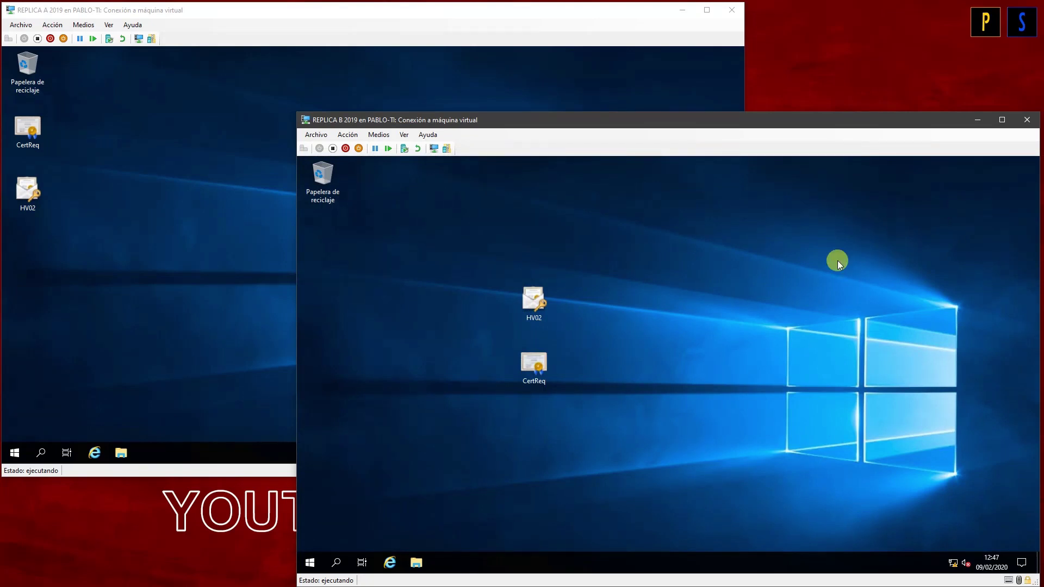
pyautogui.moveTo(624, 410); pyautogui.dragTo(335, 239)
pyautogui.click(485, 287)
pyautogui.press('super')
pyautogui.write('hyper')
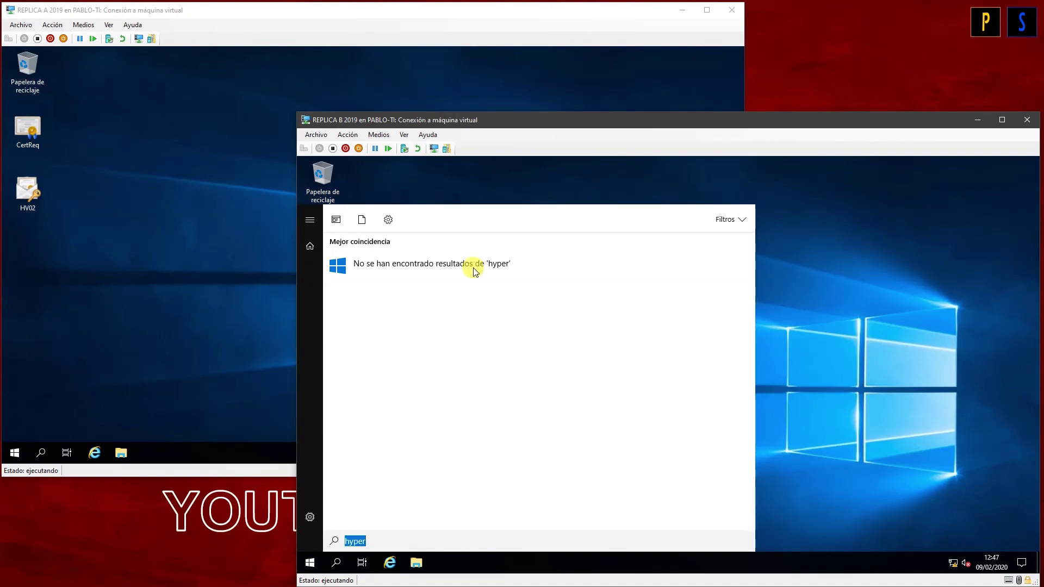
pyautogui.press('BackSpace')
pyautogui.click(785, 392)
pyautogui.press('super')
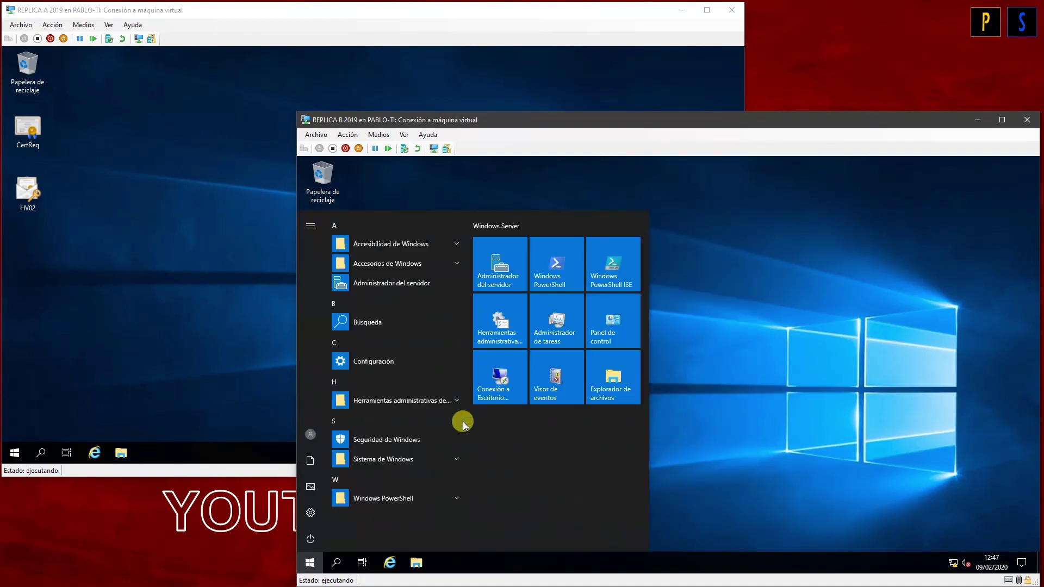
pyautogui.click(399, 403)
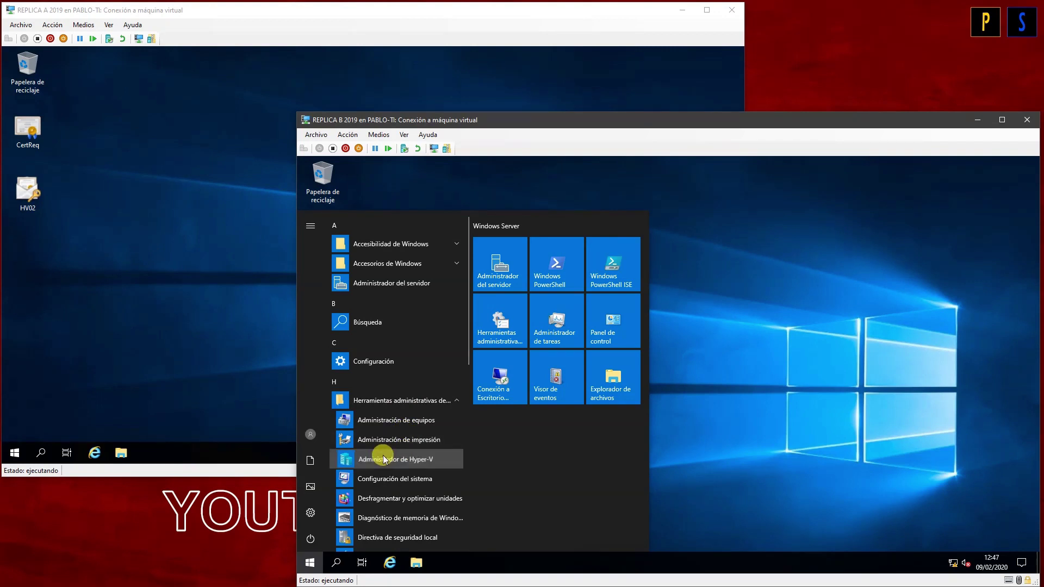
pyautogui.click(172, 320)
# Step: Launch Hyper-V Manager on REPLICA A, maximize both windows, and start a new virtual machine on HV01
pyautogui.press('super')
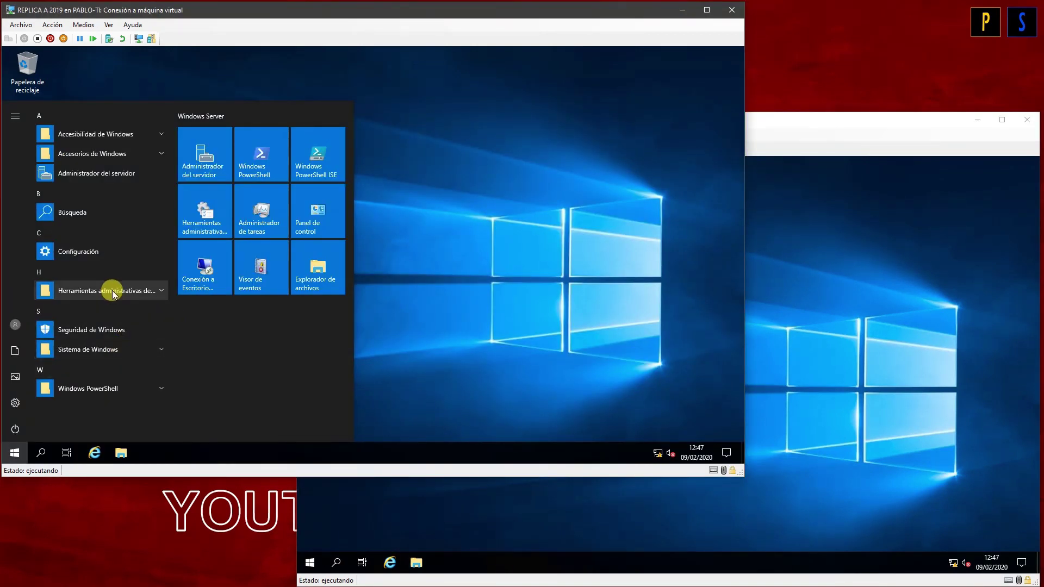
pyautogui.click(113, 291)
pyautogui.click(157, 348)
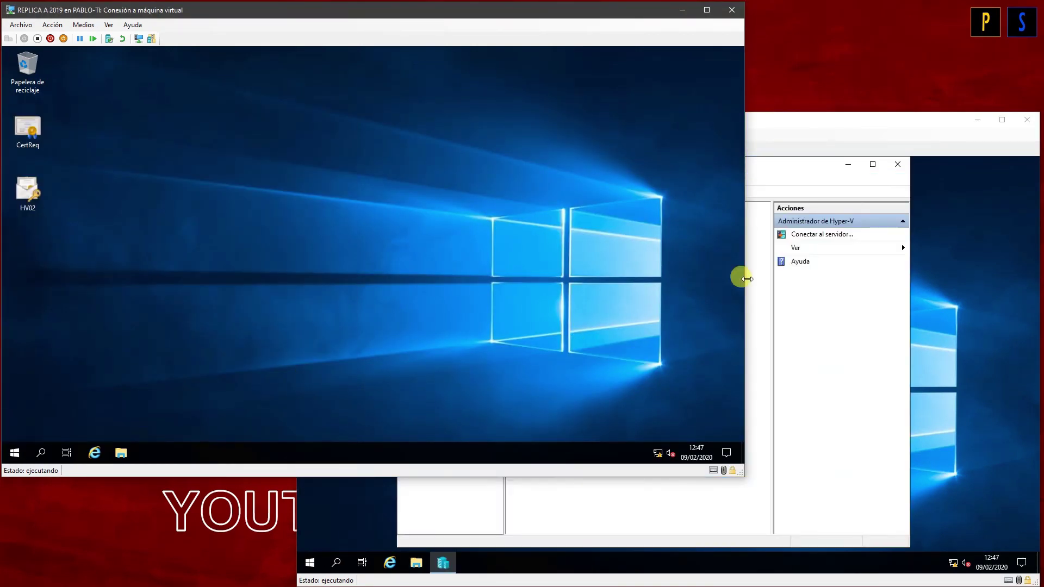
pyautogui.click(872, 165)
pyautogui.click(257, 227)
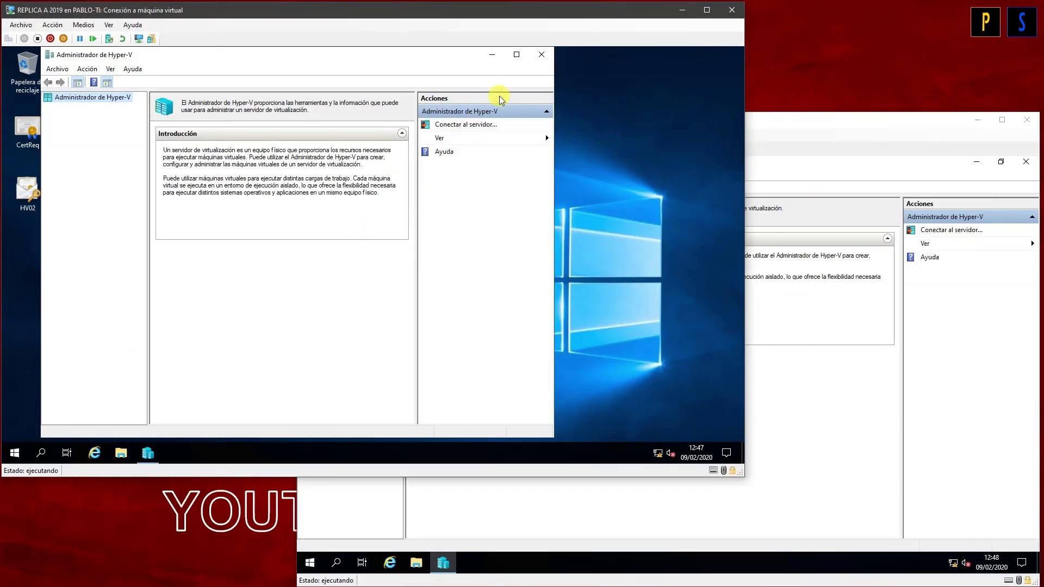
pyautogui.click(516, 55)
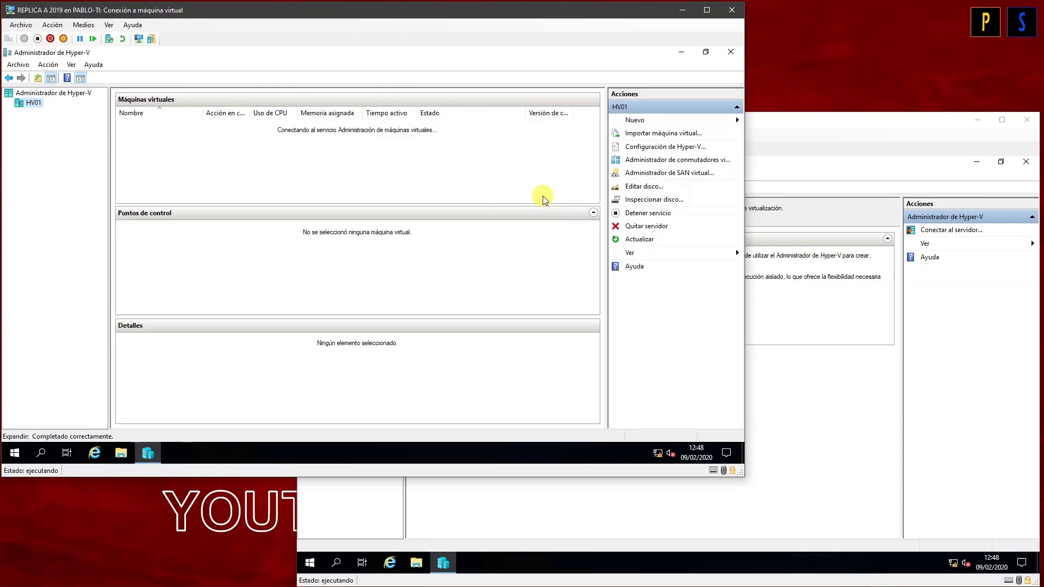
pyautogui.click(644, 119)
pyautogui.click(677, 119)
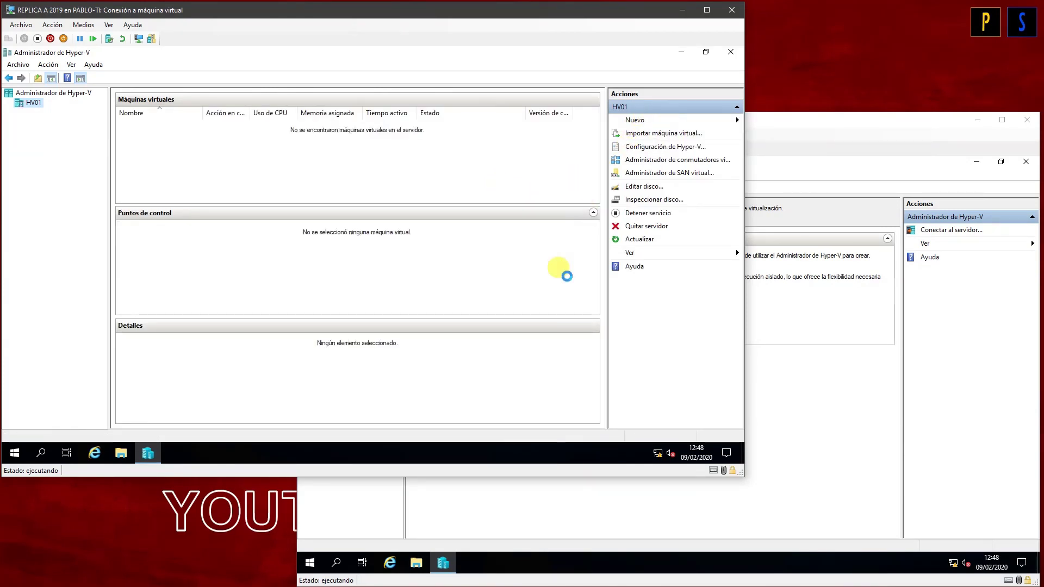
# Step: Create Generation 1 VM 'Dale LIKE' with 1024 MB and a 127 GB VHDX on HV01, then select HV02
pyautogui.click(443, 374)
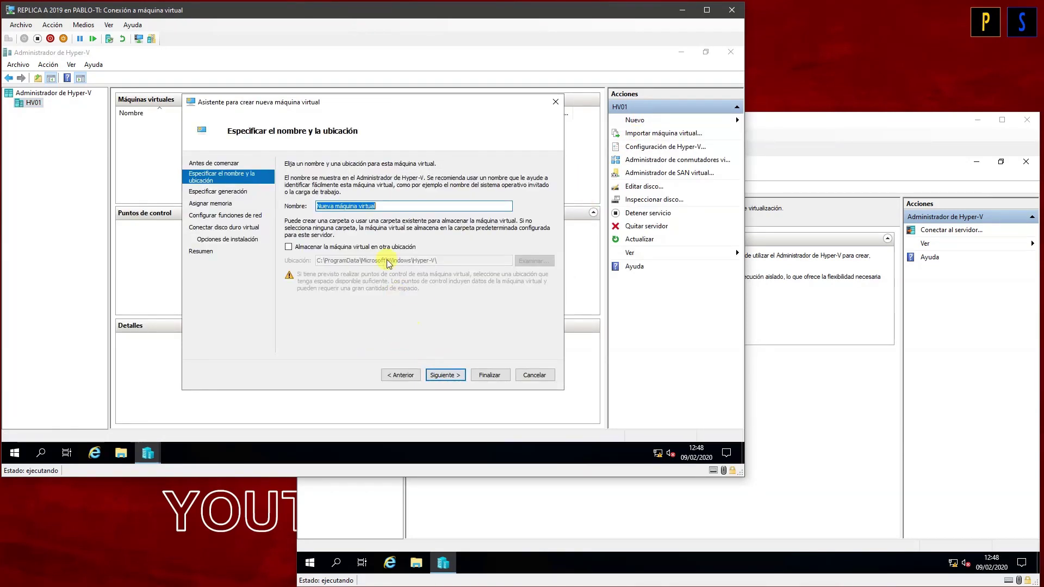
pyautogui.write('Dale LIKE')
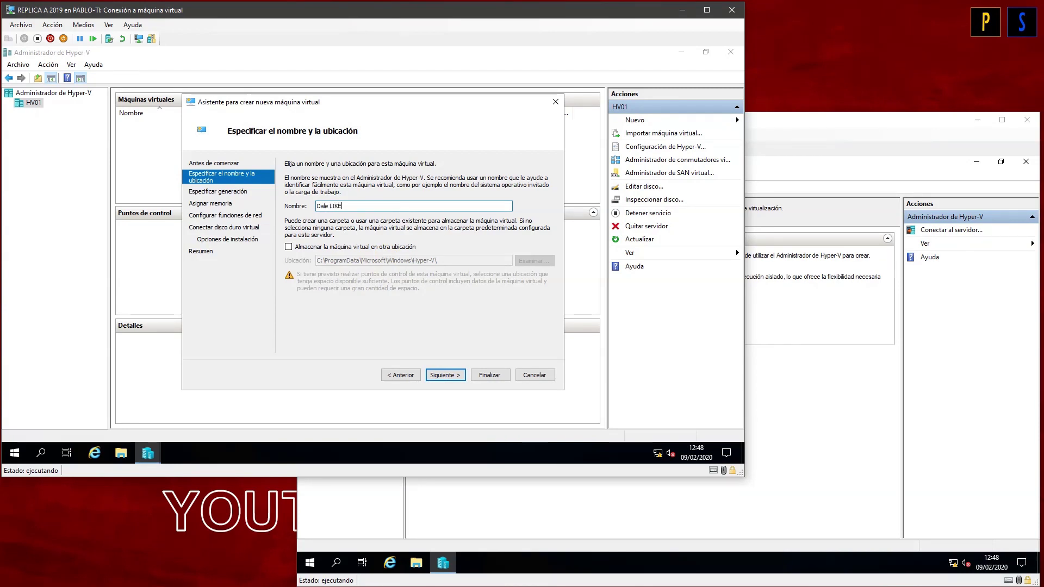
pyautogui.click(435, 374)
pyautogui.click(445, 375)
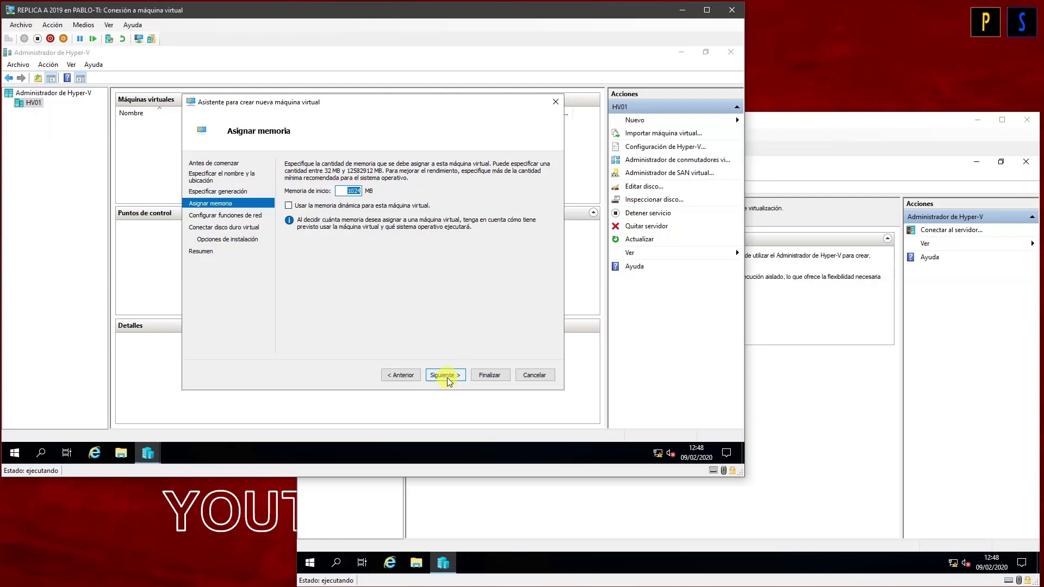
pyautogui.click(441, 375)
pyautogui.click(441, 375)
pyautogui.click(441, 375)
pyautogui.click(442, 375)
pyautogui.click(485, 375)
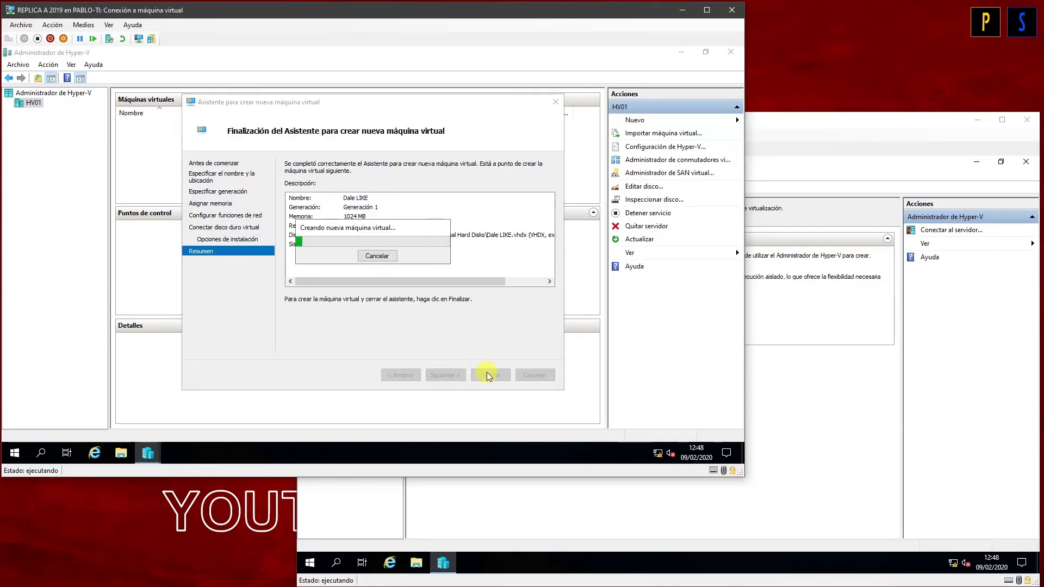
pyautogui.click(843, 380)
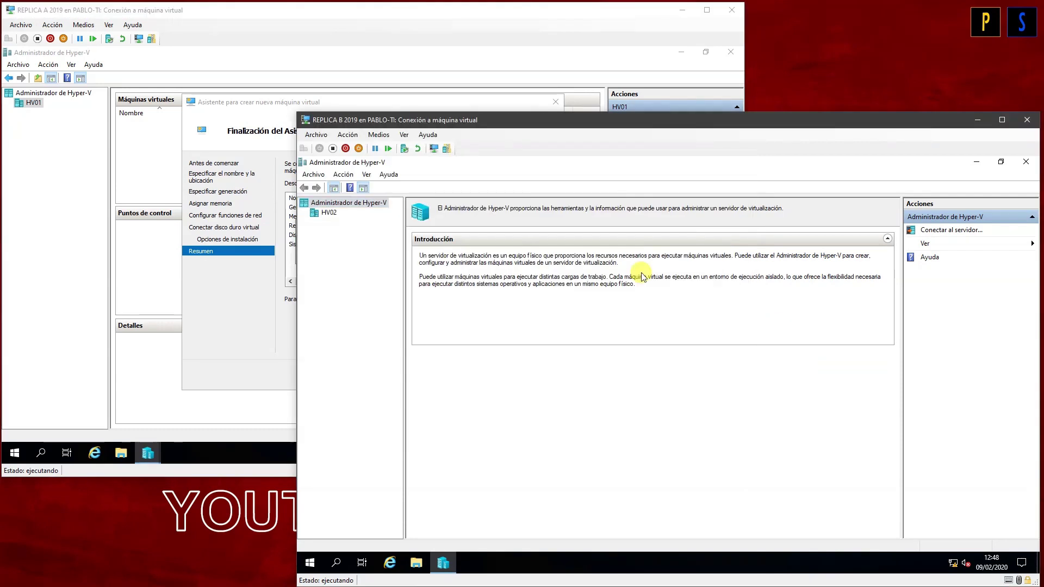
pyautogui.click(329, 213)
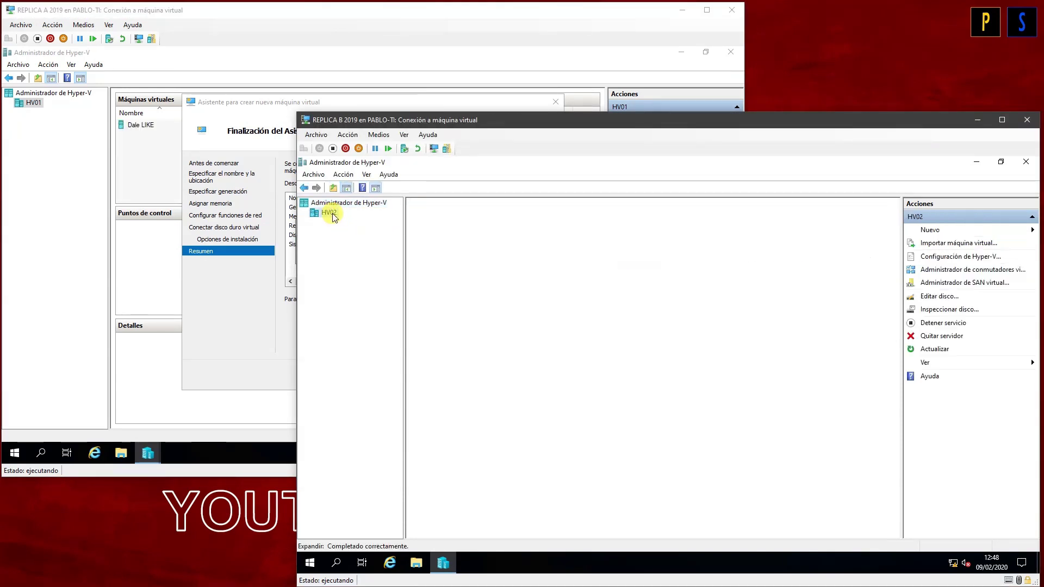
# Step: Enable HV02 as a replica server on HTTPS port 443 with the HV02 certificate, accepting any authenticated server
pyautogui.click(946, 260)
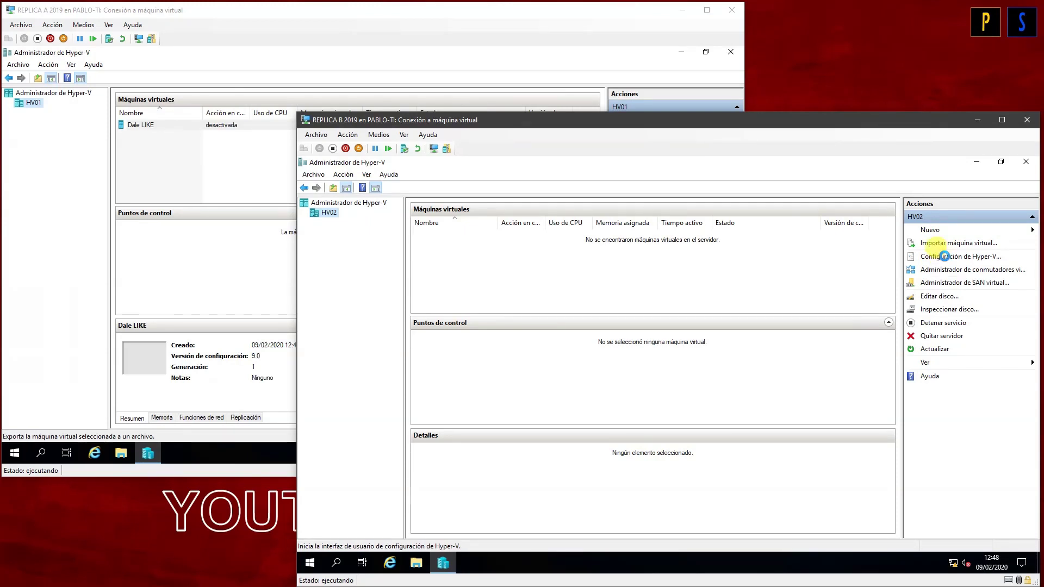
pyautogui.moveTo(713, 174); pyautogui.dragTo(630, 170)
pyautogui.click(471, 311)
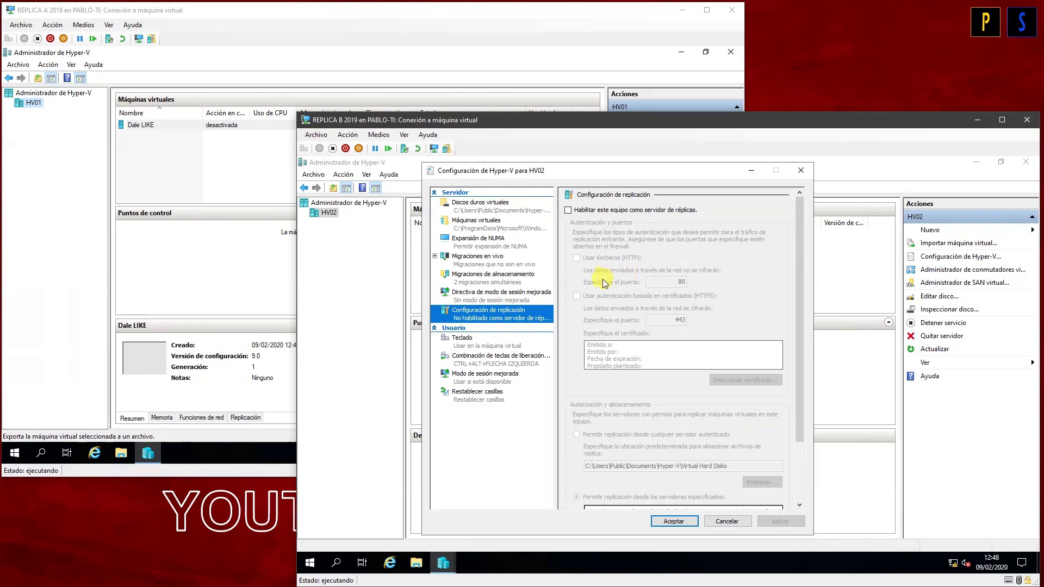
pyautogui.click(595, 212)
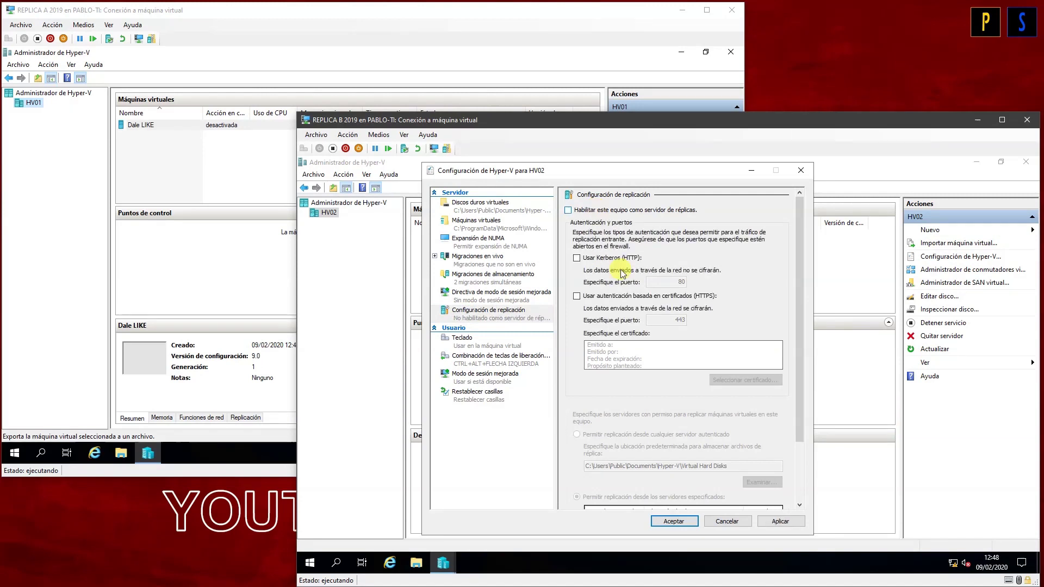
pyautogui.click(635, 297)
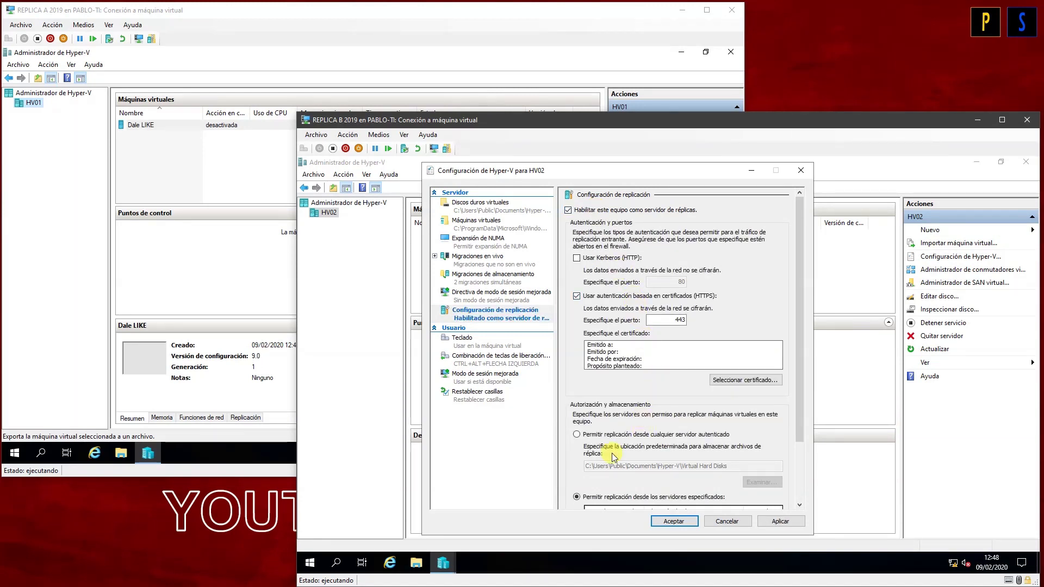
pyautogui.click(618, 435)
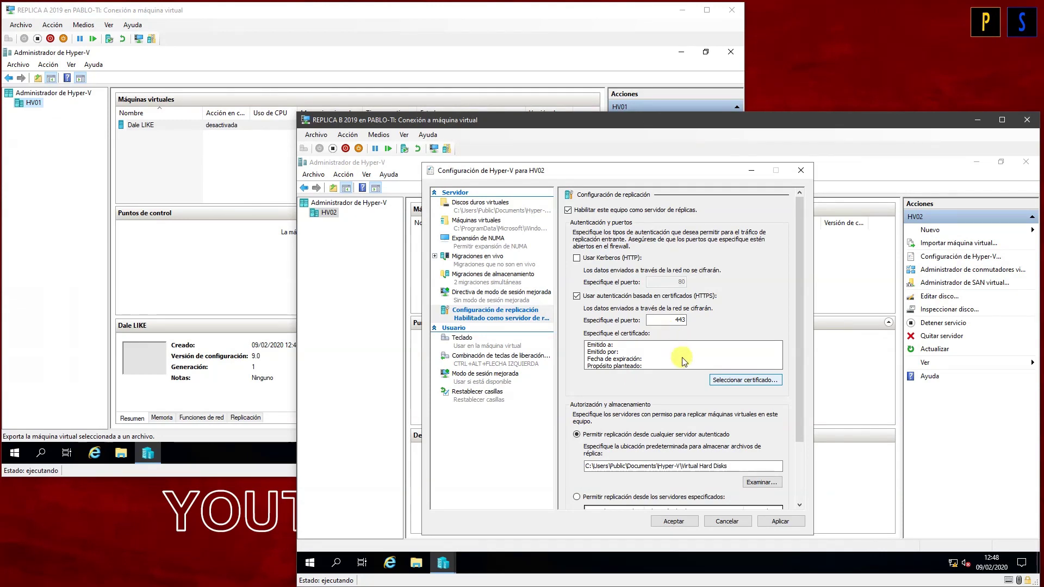
pyautogui.click(712, 379)
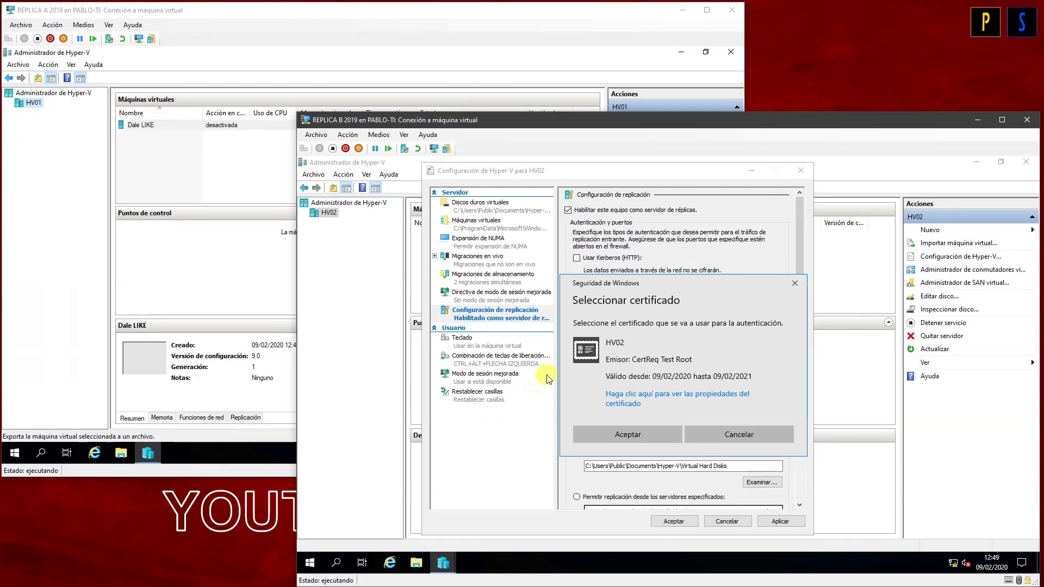
pyautogui.click(610, 437)
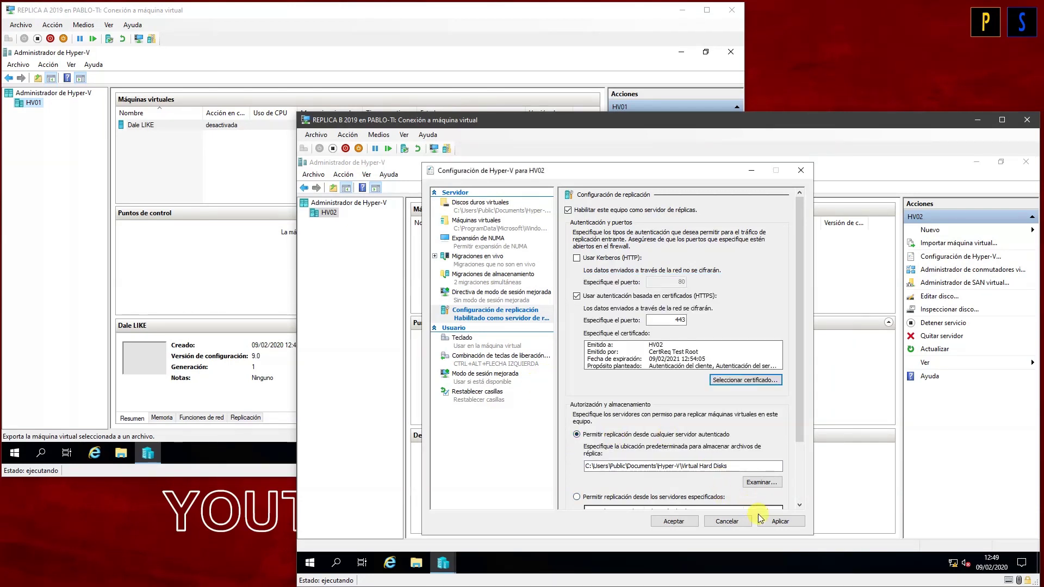
pyautogui.click(668, 520)
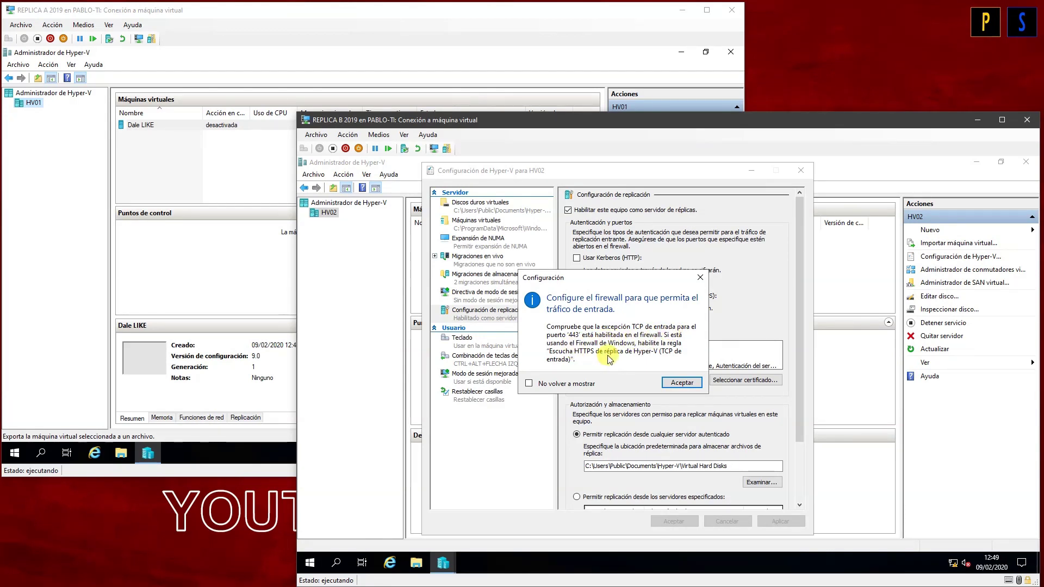
pyautogui.click(682, 382)
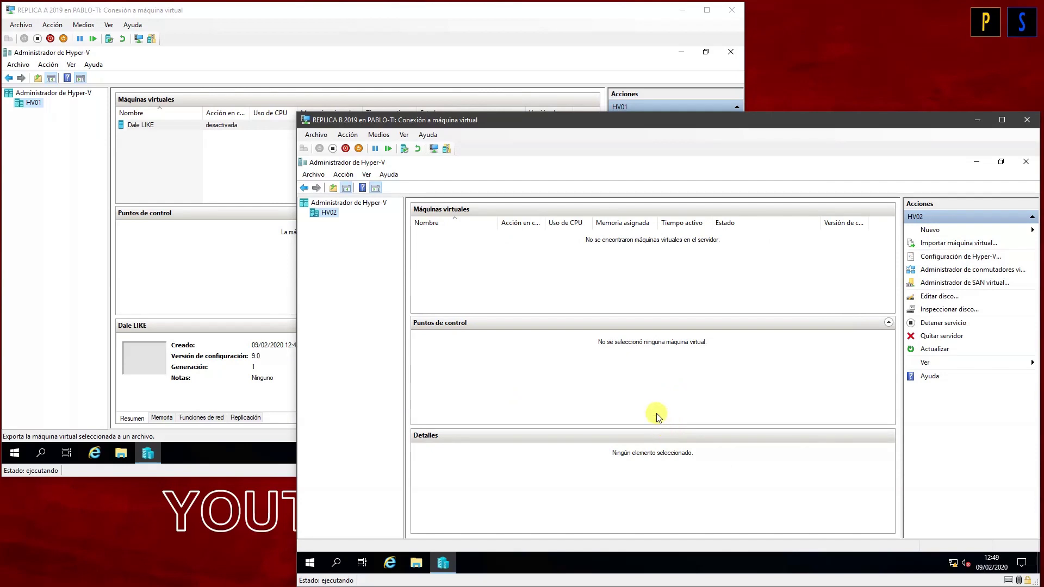
# Step: Shrink REPLICA A's window and hide the actions pane and console tree in its Hyper-V Manager
pyautogui.click(159, 148)
pyautogui.click(155, 126)
pyautogui.rightClick(154, 125)
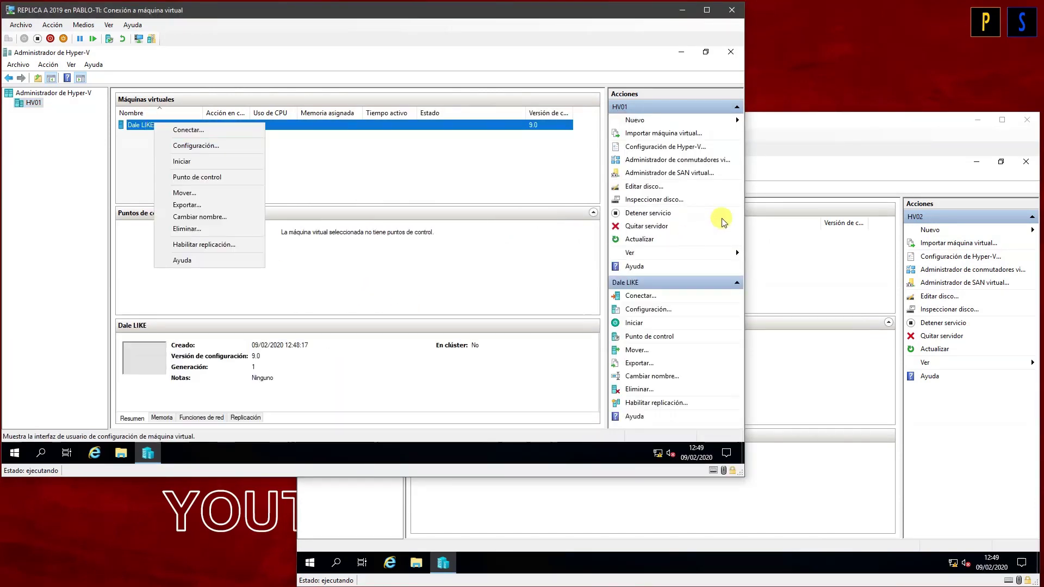
pyautogui.click(813, 292)
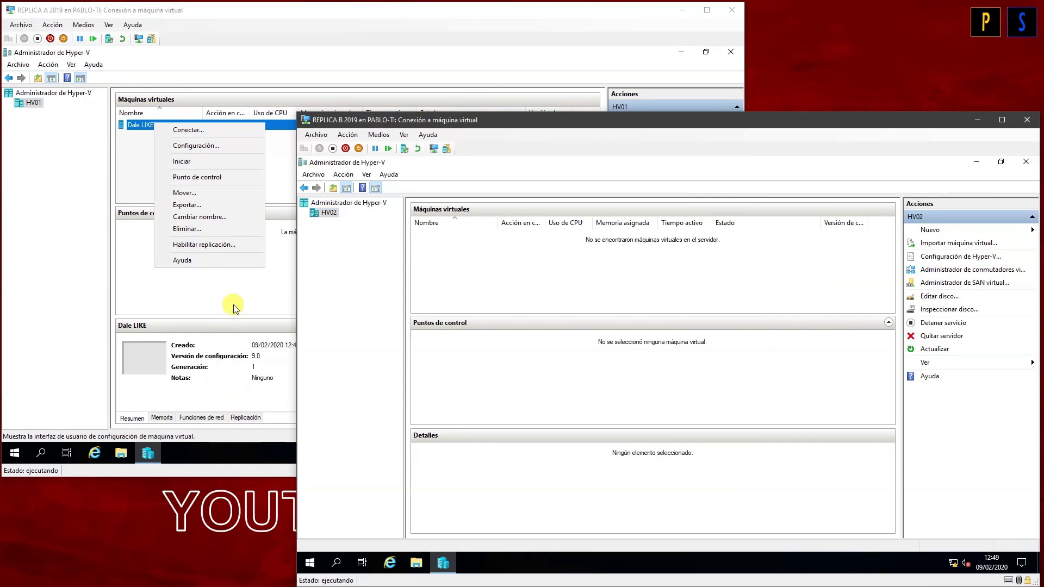
pyautogui.click(233, 304)
pyautogui.moveTo(741, 474); pyautogui.dragTo(537, 390)
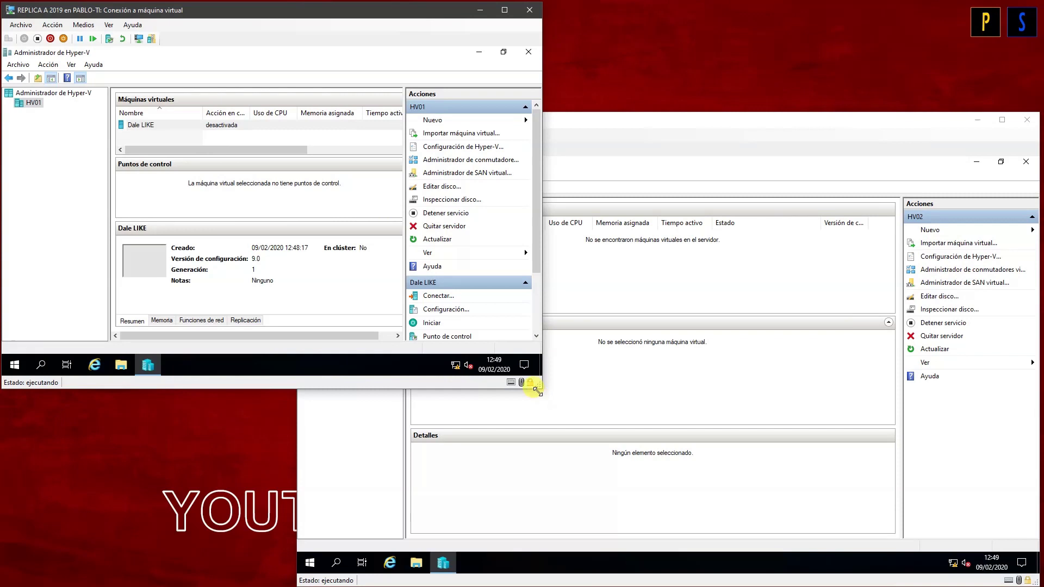
pyautogui.click(80, 77)
pyautogui.click(51, 77)
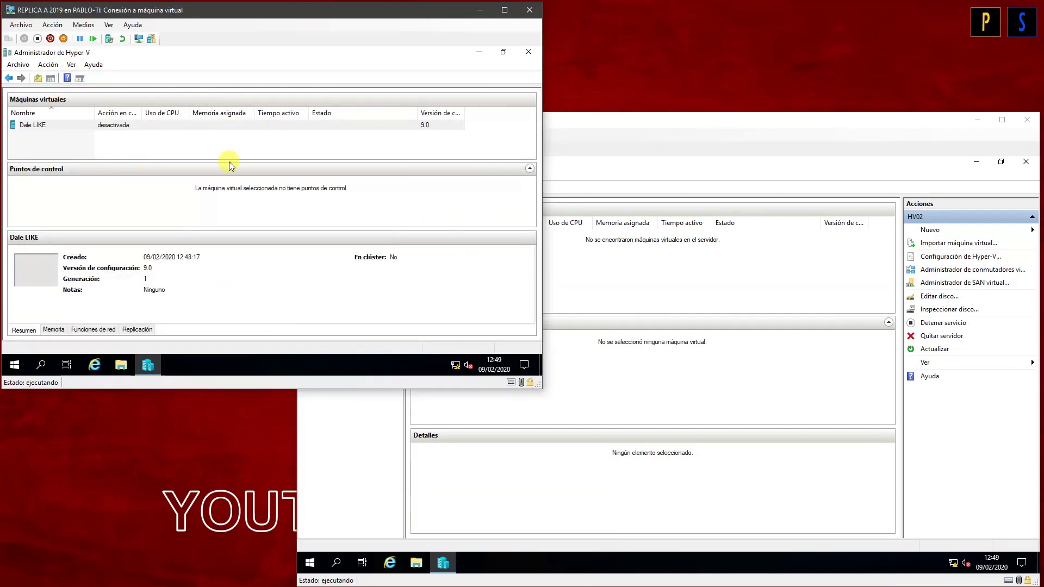
# Step: Shrink REPLICA B's window, hide its Hyper-V Manager panes, and start enabling replication for Dale LIKE
pyautogui.click(640, 374)
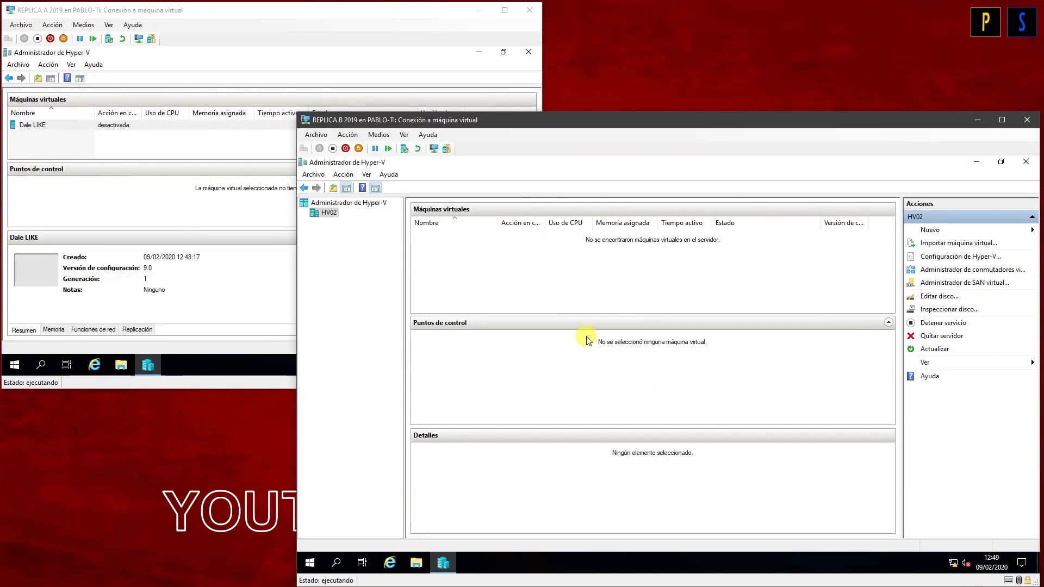
pyautogui.moveTo(298, 112); pyautogui.dragTo(402, 147)
pyautogui.click(479, 223)
pyautogui.click(450, 223)
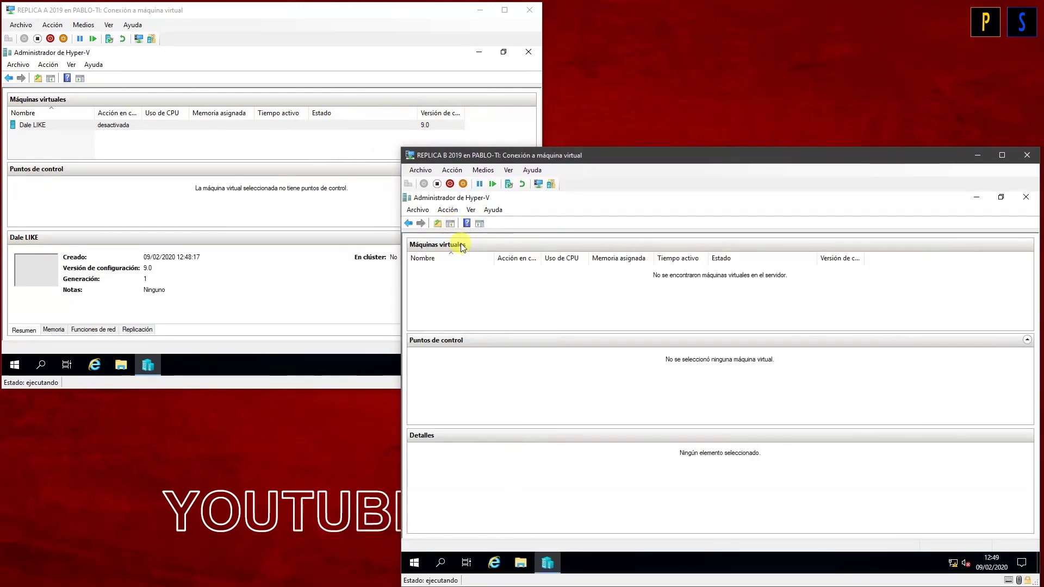
pyautogui.moveTo(401, 147); pyautogui.dragTo(434, 161)
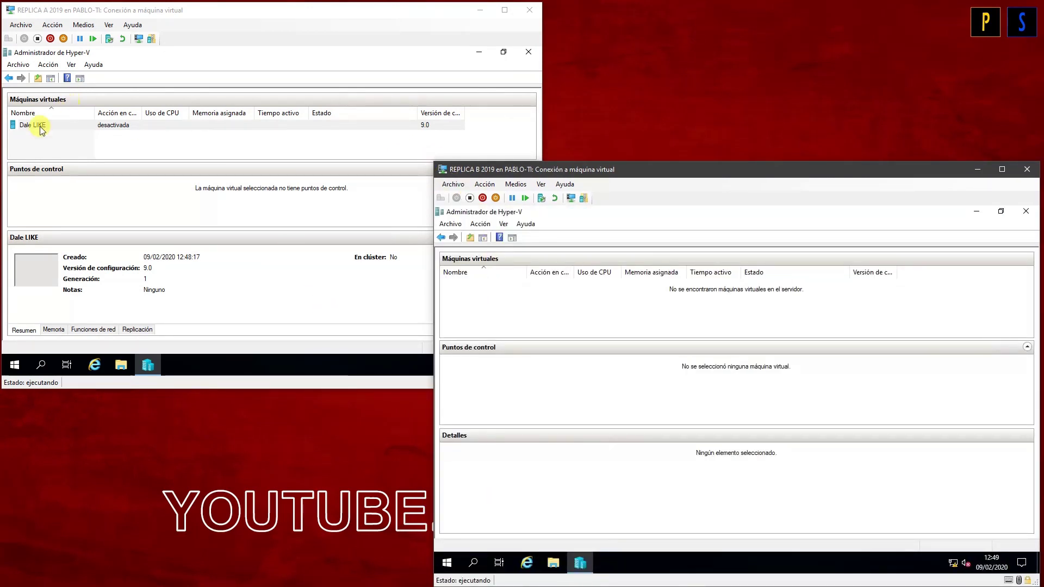
pyautogui.click(40, 127)
pyautogui.rightClick(40, 126)
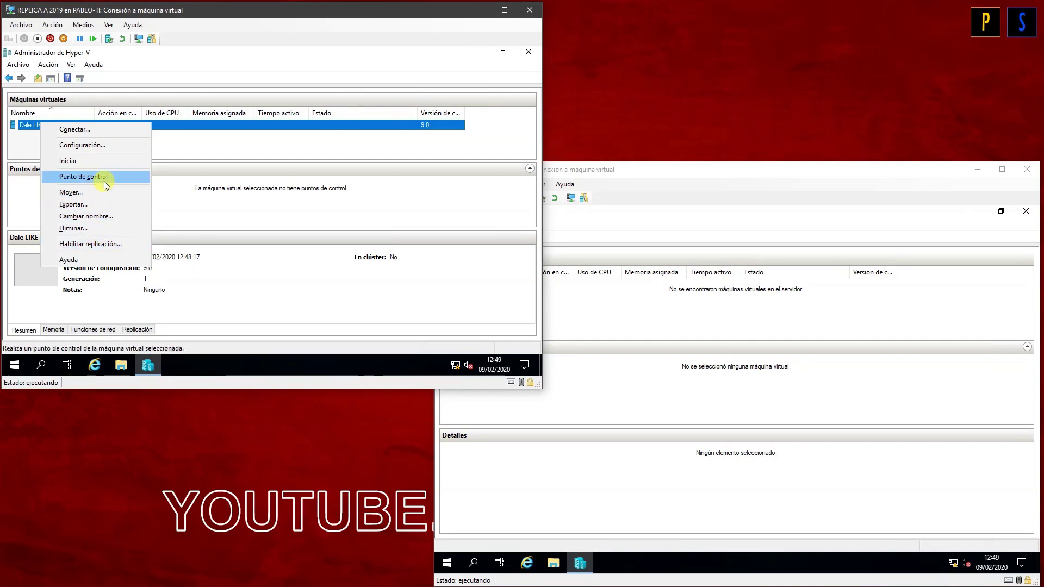
pyautogui.click(100, 243)
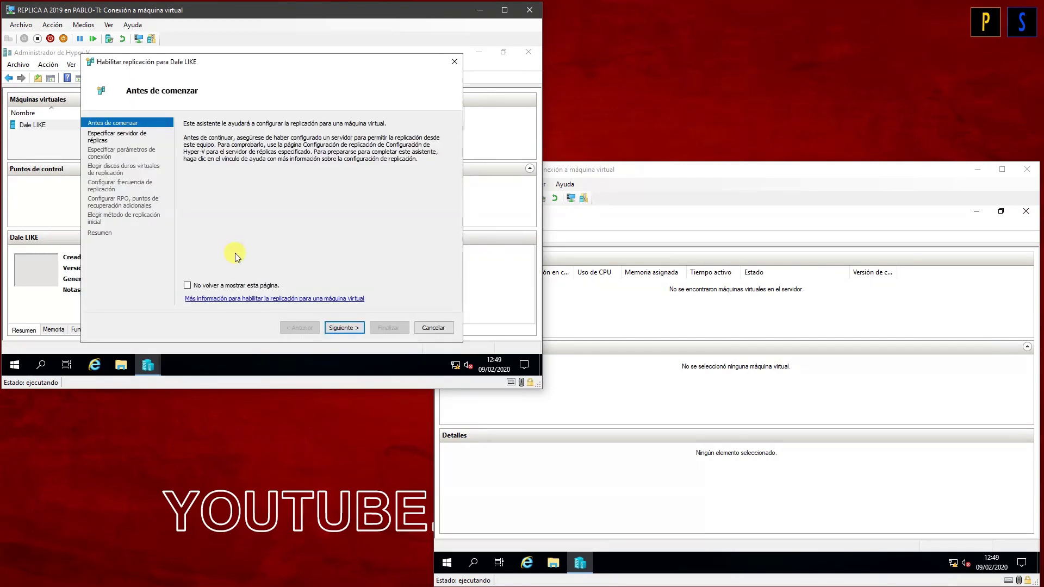
# Step: Replicate Dale LIKE to HV02 over certificate-based HTTPS port 443 with the HV01 certificate, keeping other defaults
pyautogui.click(336, 325)
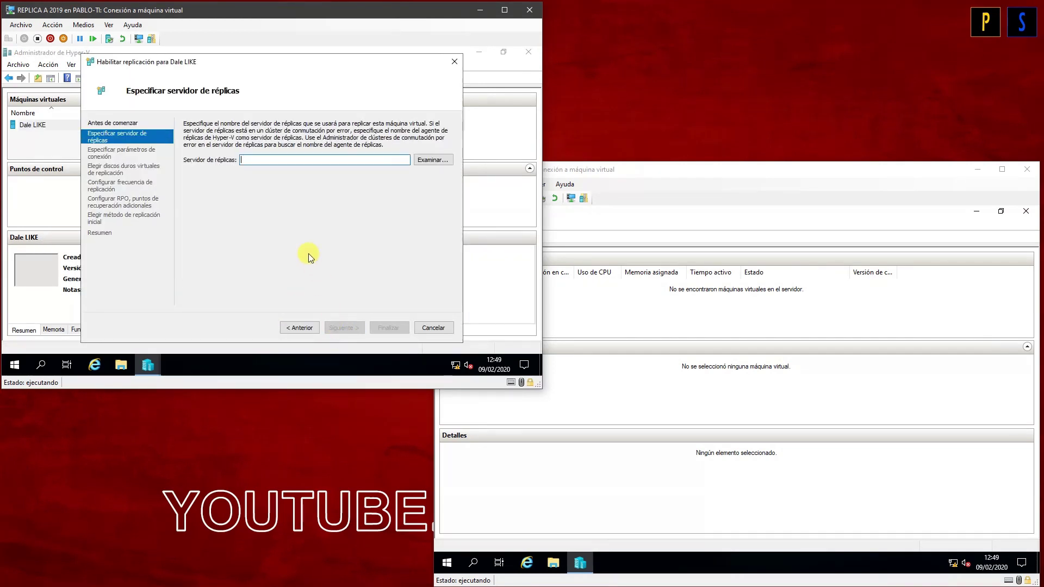
pyautogui.write('HV02')
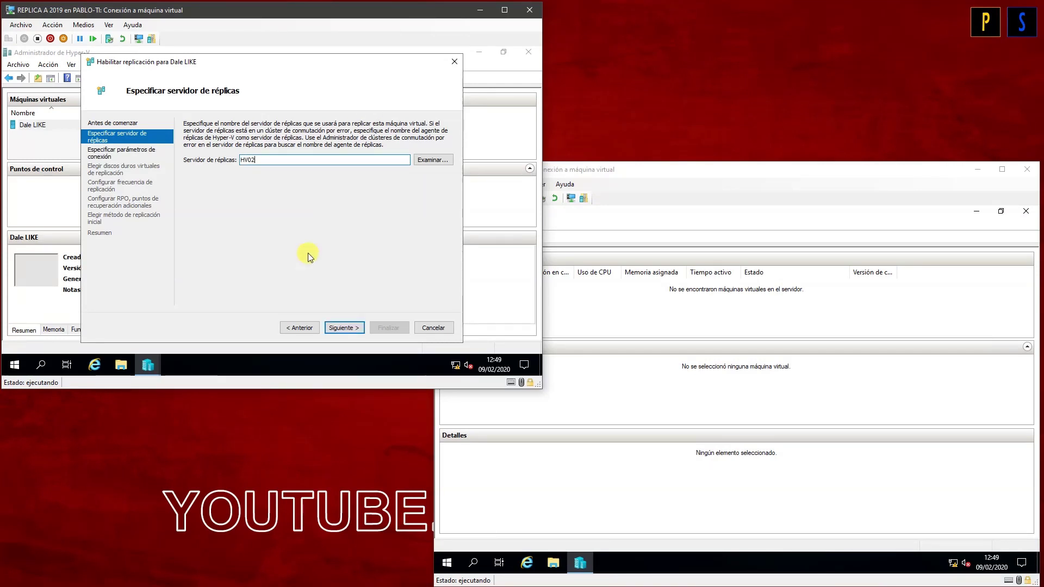
pyautogui.click(343, 328)
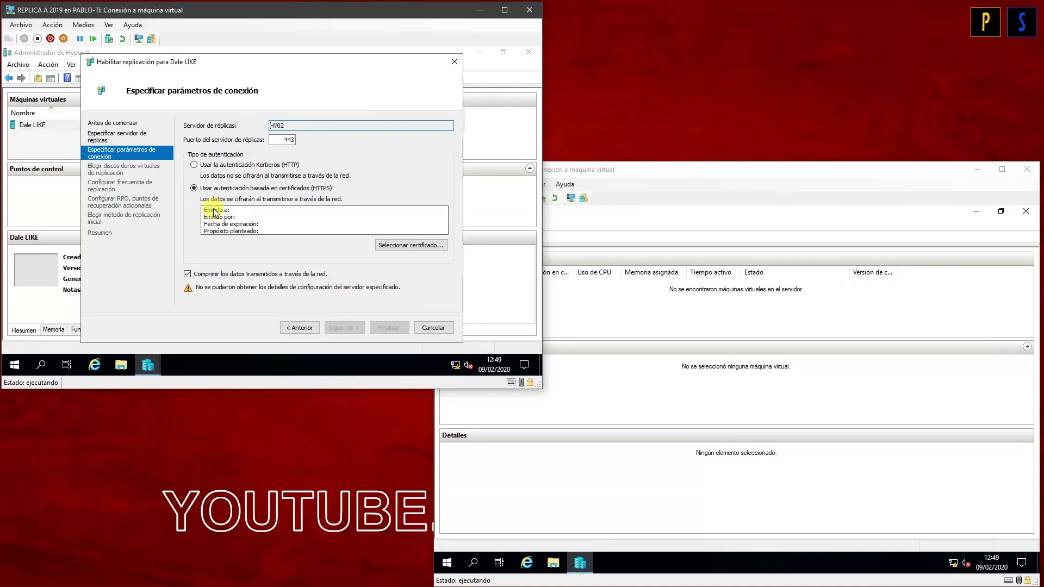
pyautogui.click(393, 246)
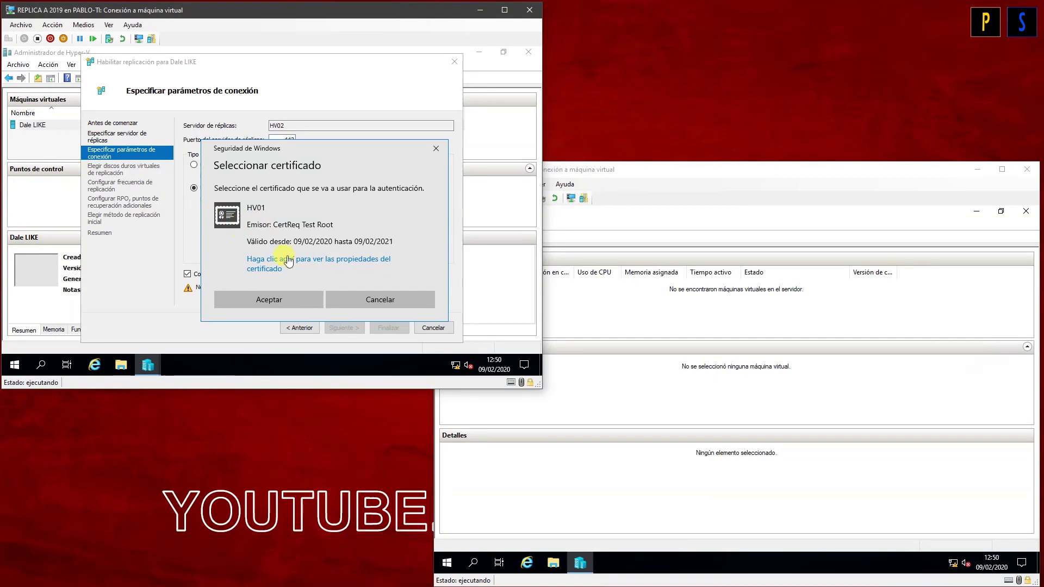
pyautogui.click(275, 298)
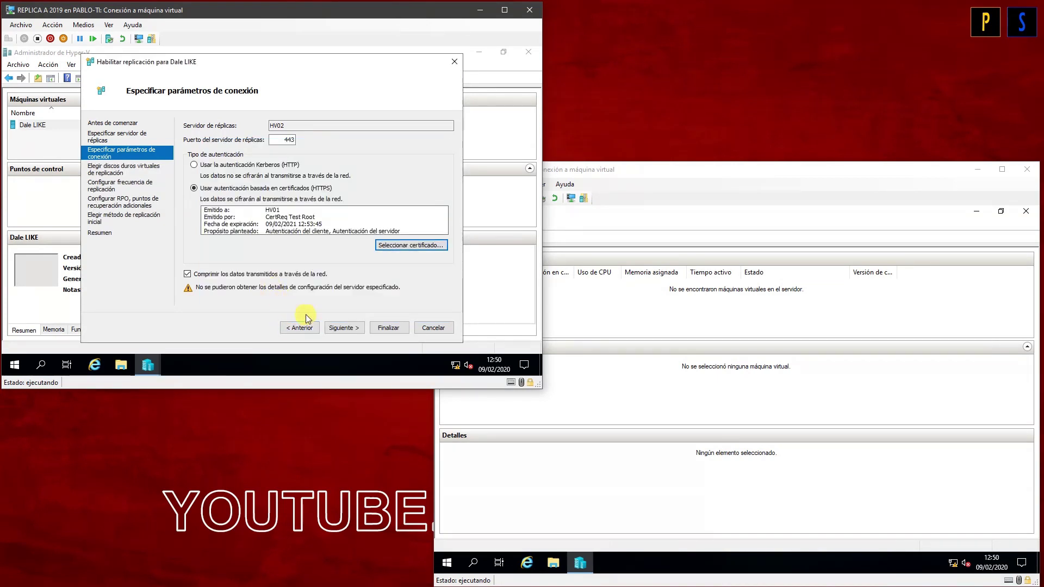
pyautogui.click(342, 328)
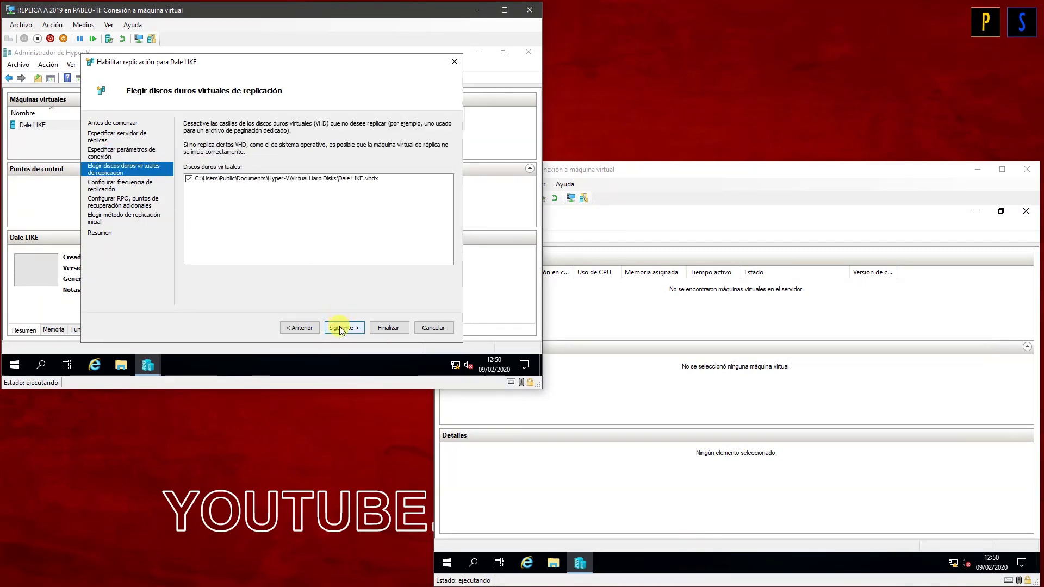
pyautogui.click(344, 329)
pyautogui.click(344, 328)
pyautogui.click(344, 328)
pyautogui.click(343, 328)
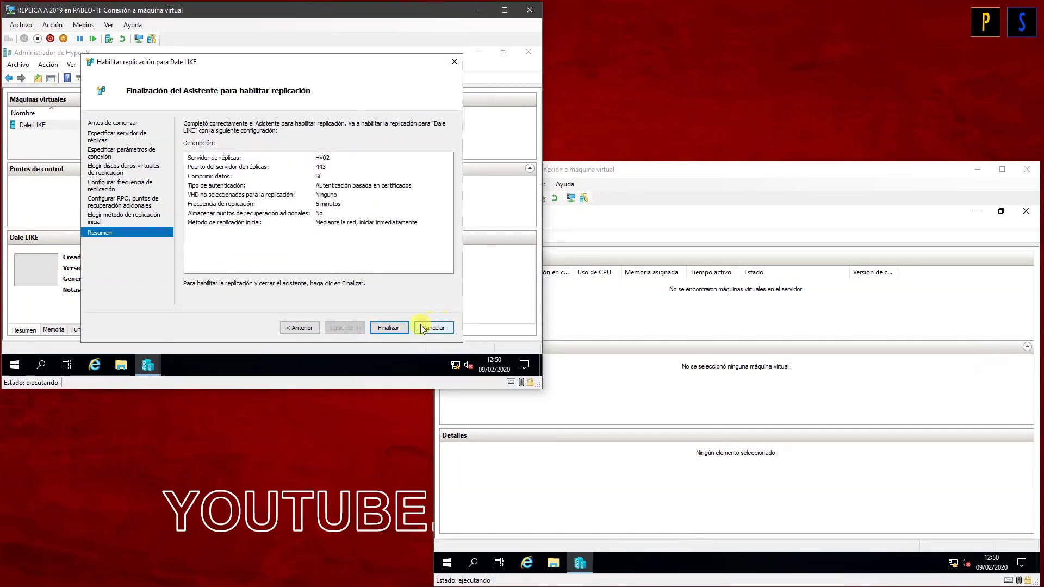
pyautogui.click(394, 328)
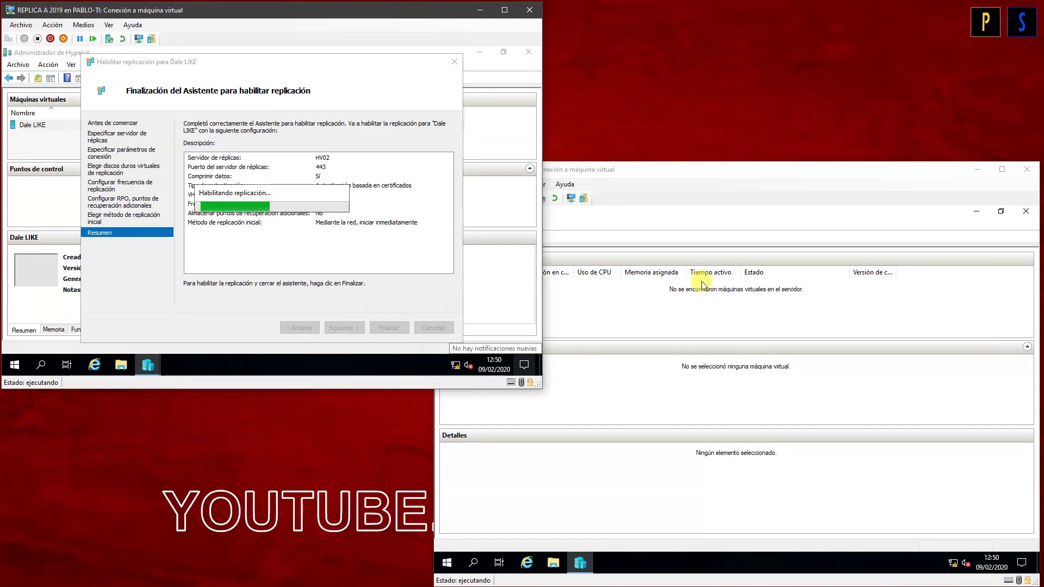
# Step: Review and close the replication connection error, then restore HV02's Hyper-V Manager panes
pyautogui.click(688, 304)
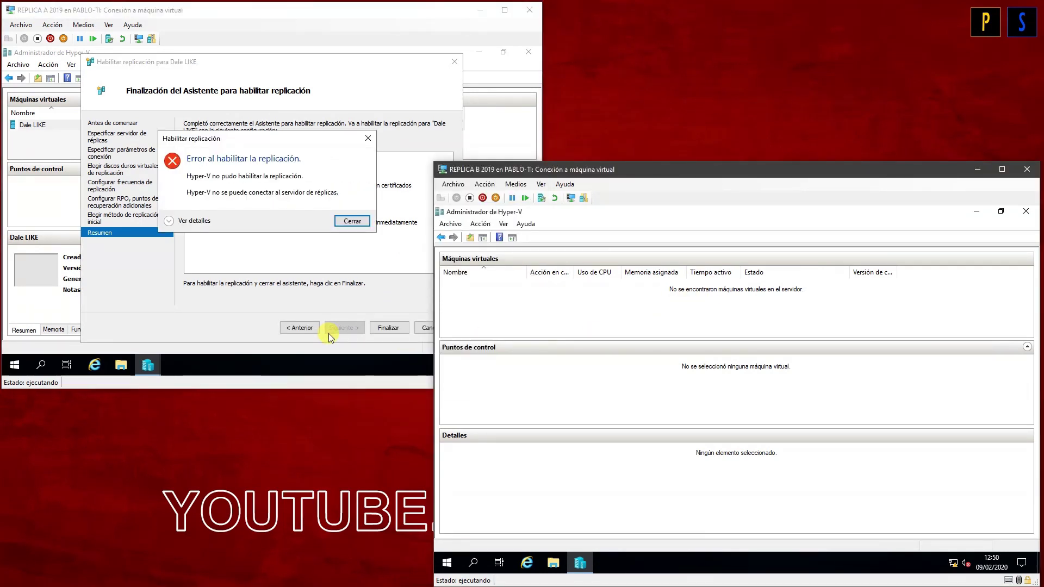
pyautogui.click(184, 220)
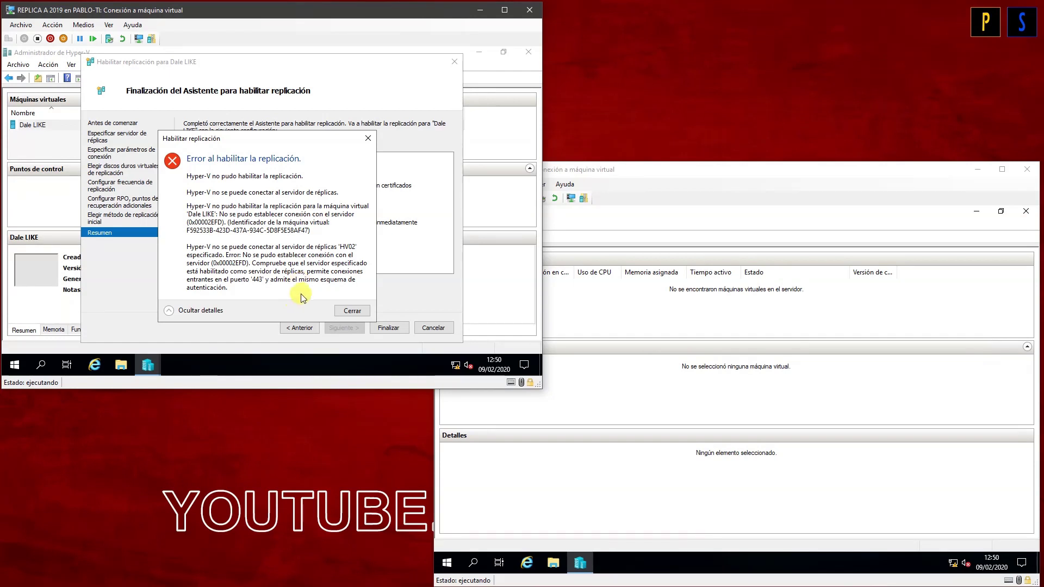
pyautogui.click(350, 311)
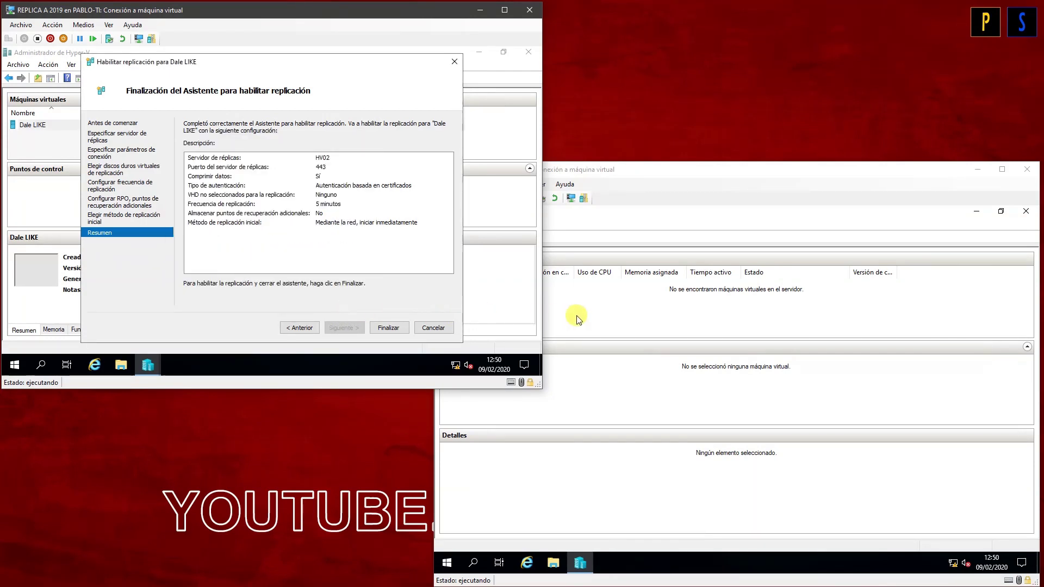
pyautogui.click(551, 292)
pyautogui.click(513, 238)
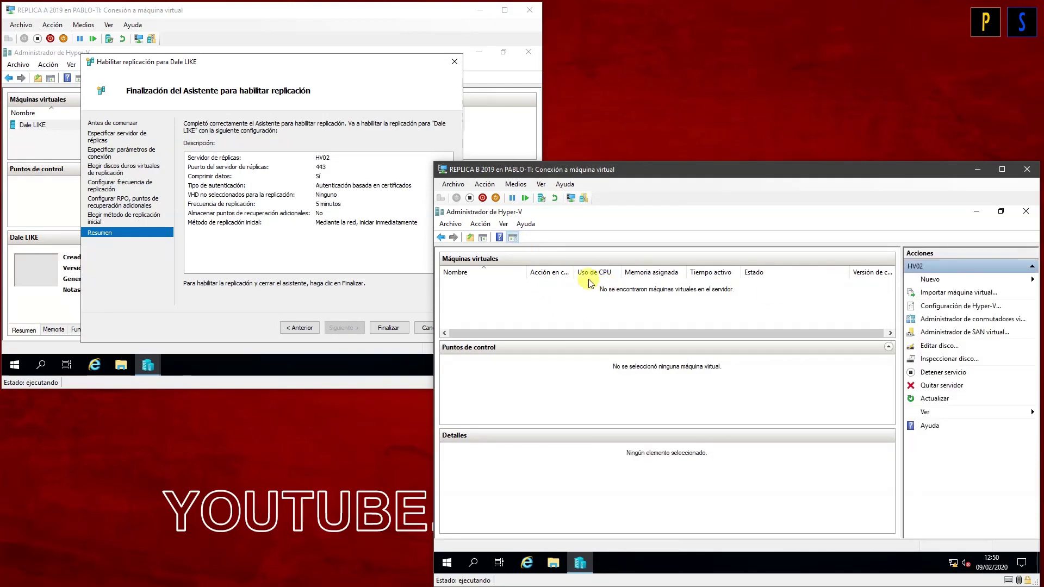
pyautogui.click(482, 238)
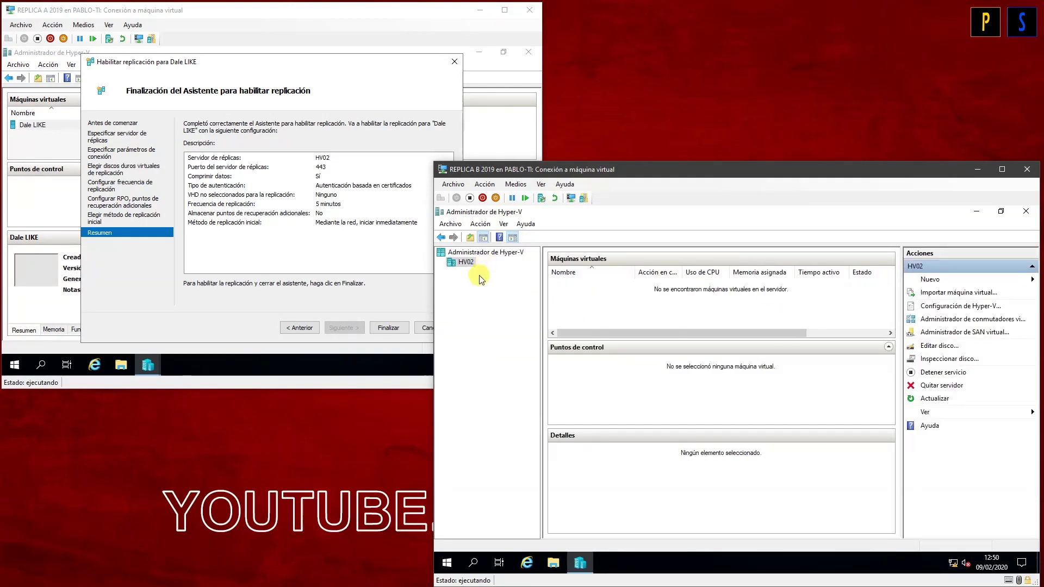
# Step: Recheck HV02's replication settings (HTTPS 443, HV02 certificate) and save them
pyautogui.click(932, 305)
pyautogui.click(633, 356)
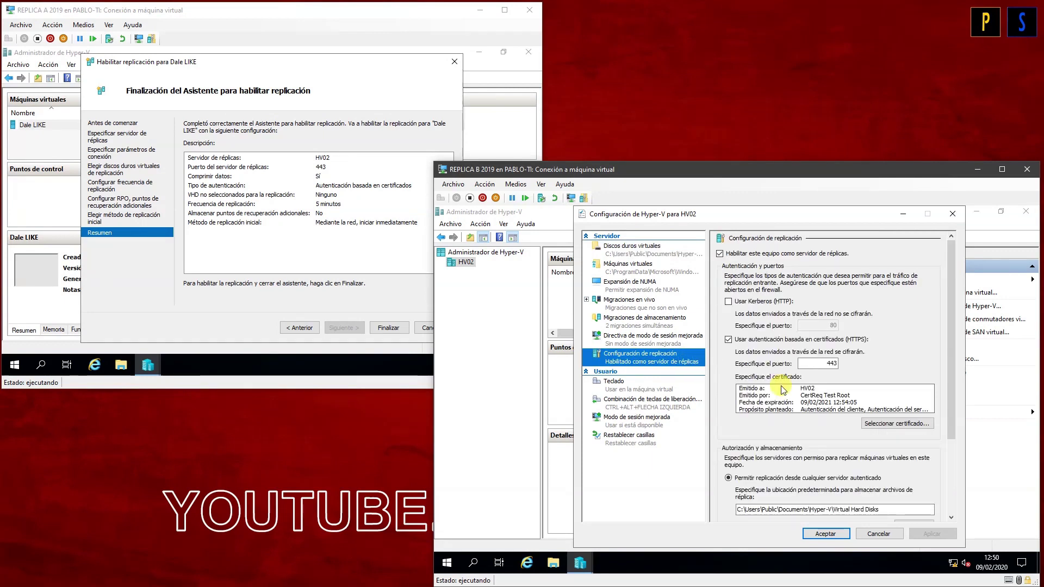
pyautogui.scroll(-5, 821, 462)
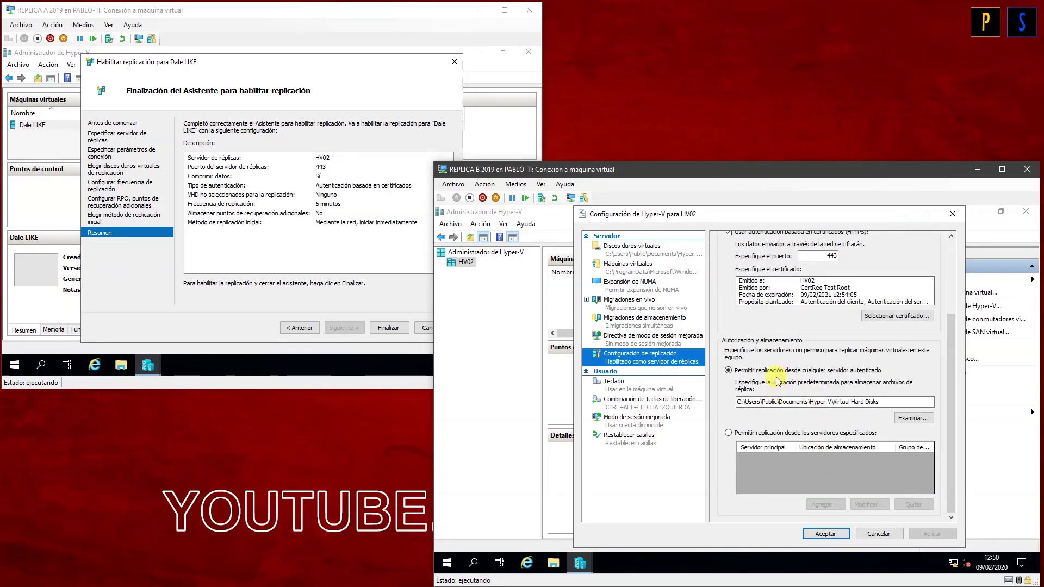
pyautogui.scroll(3, 815, 375)
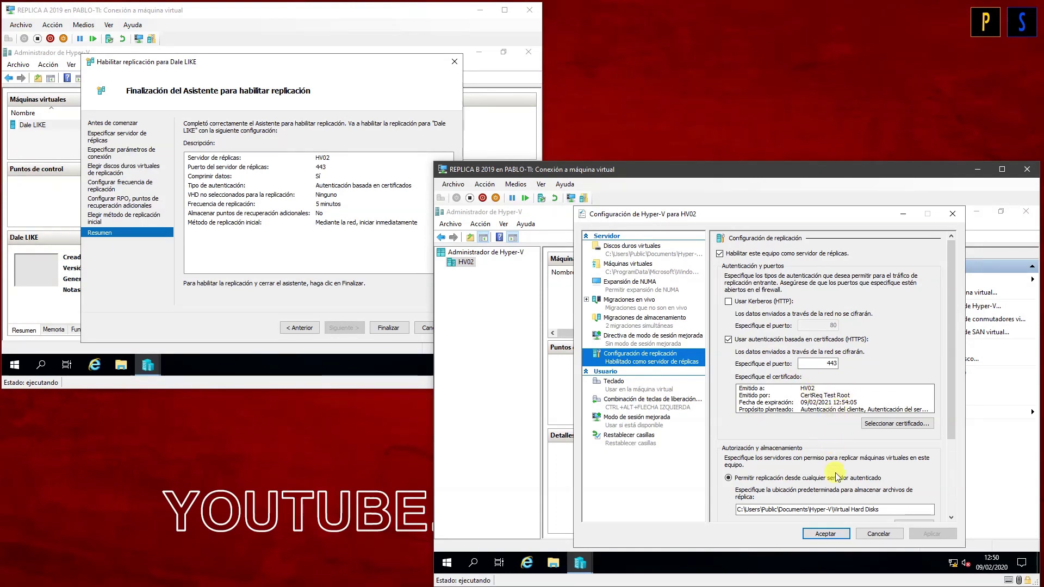
pyautogui.click(826, 532)
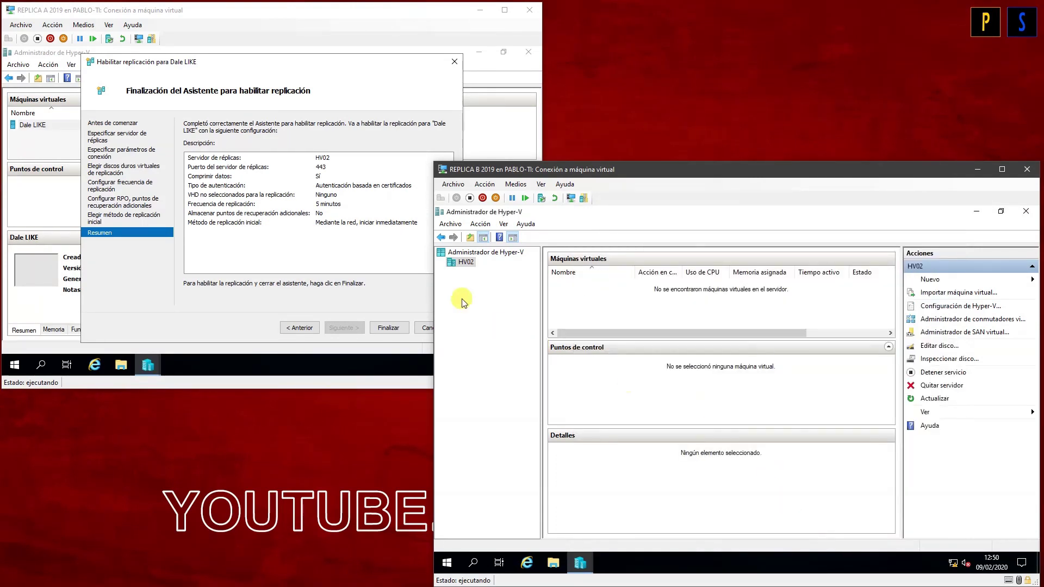
pyautogui.click(368, 252)
# Step: Retry enabling Dale LIKE replication, then open the Replication actions for the Dale LIKE replica on HV02
pyautogui.click(398, 333)
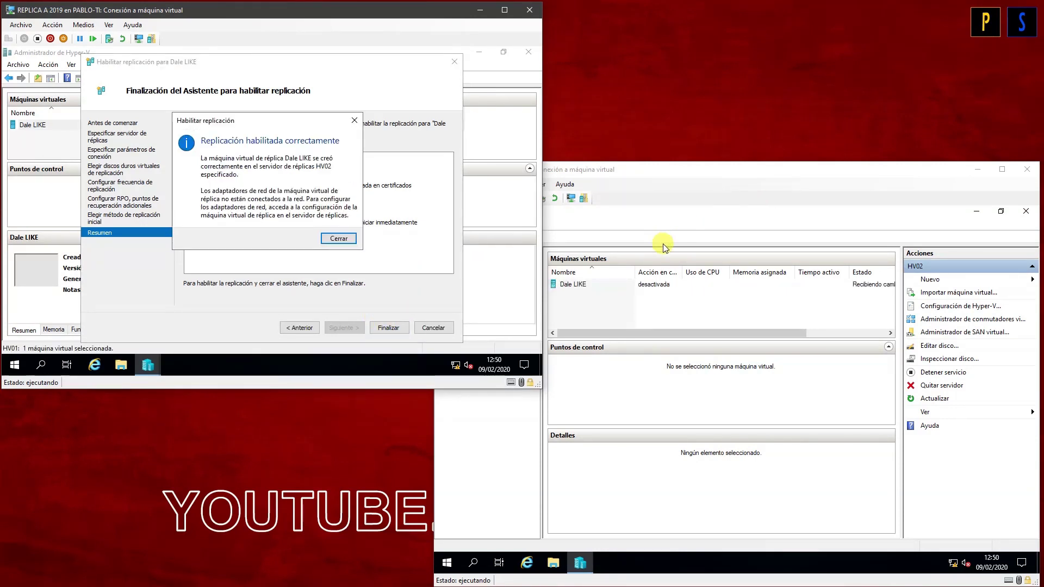
pyautogui.click(341, 239)
pyautogui.click(634, 298)
pyautogui.click(562, 285)
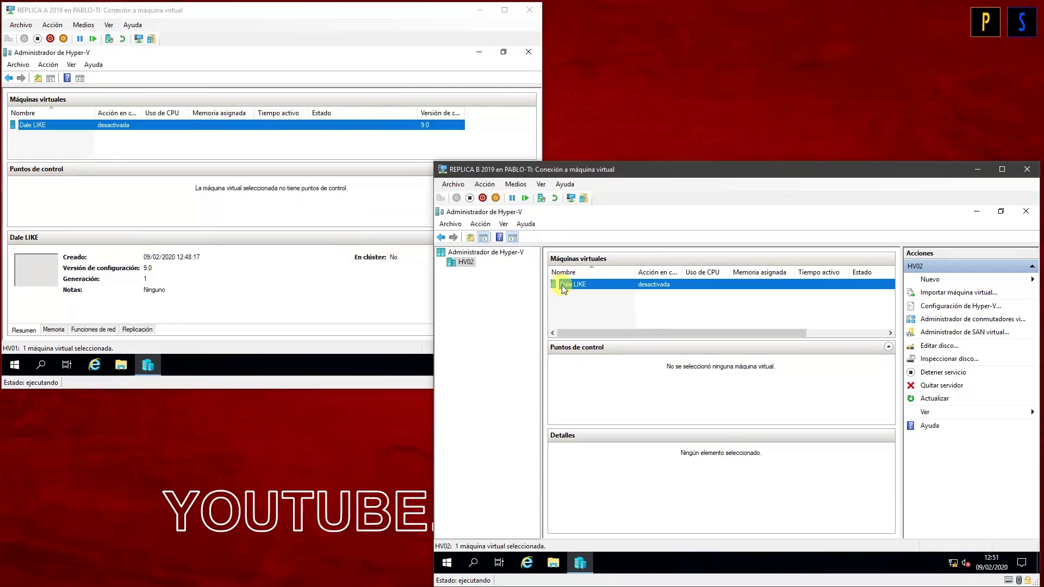
pyautogui.rightClick(587, 283)
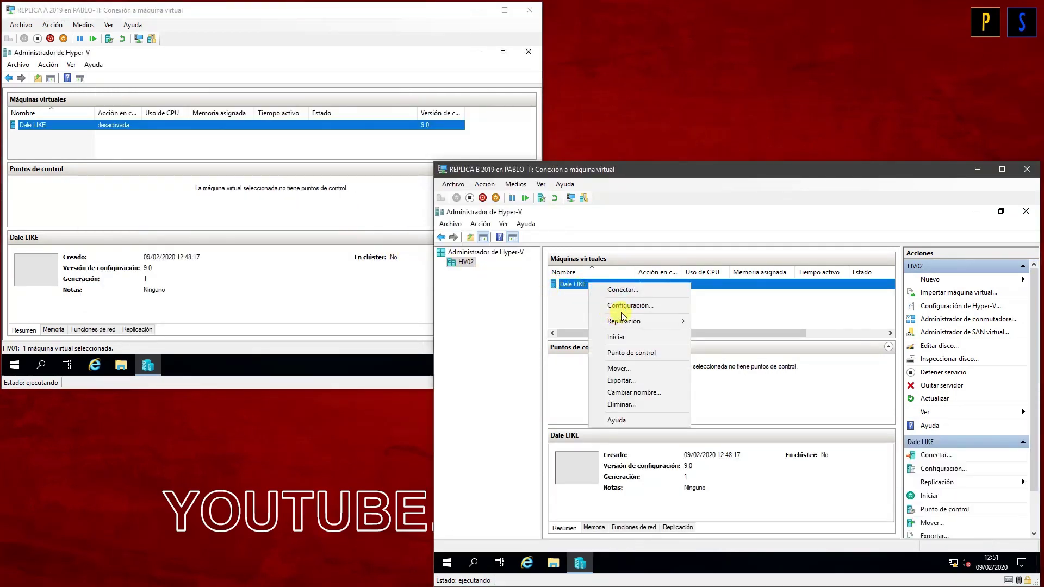
pyautogui.moveTo(625, 320)
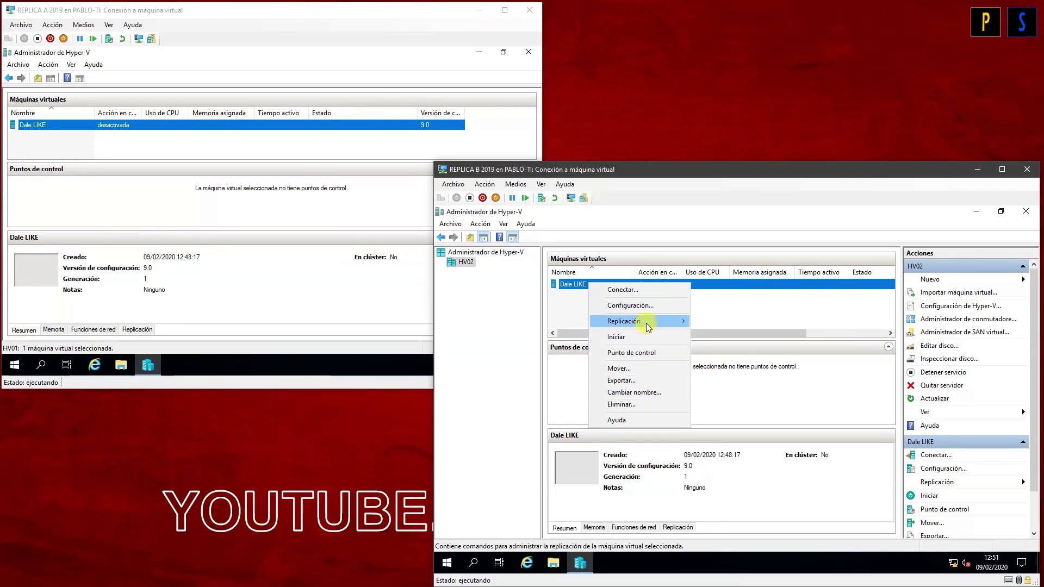
pyautogui.click(716, 366)
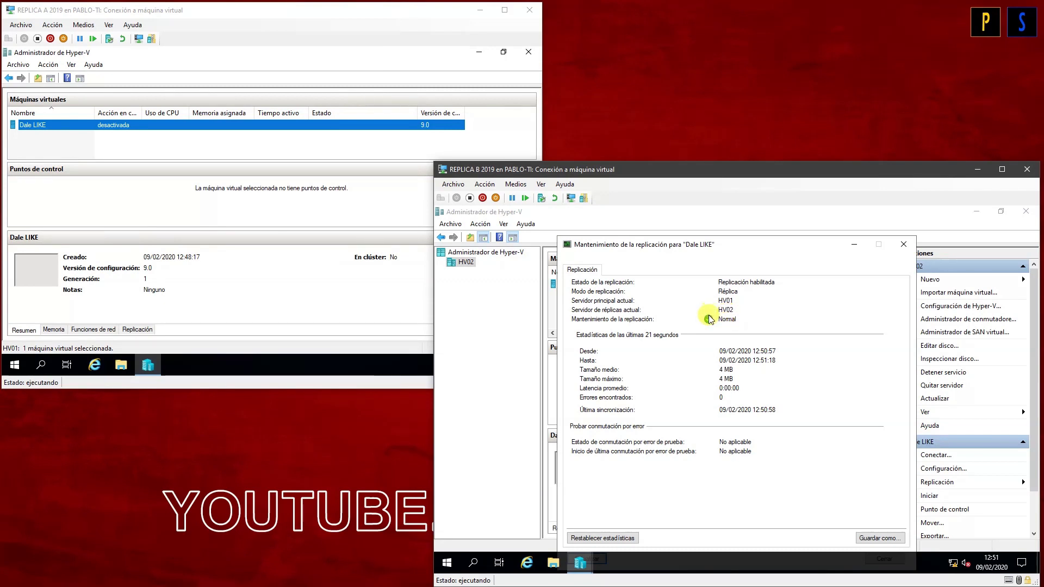
pyautogui.click(904, 244)
pyautogui.rightClick(590, 284)
pyautogui.moveTo(646, 324)
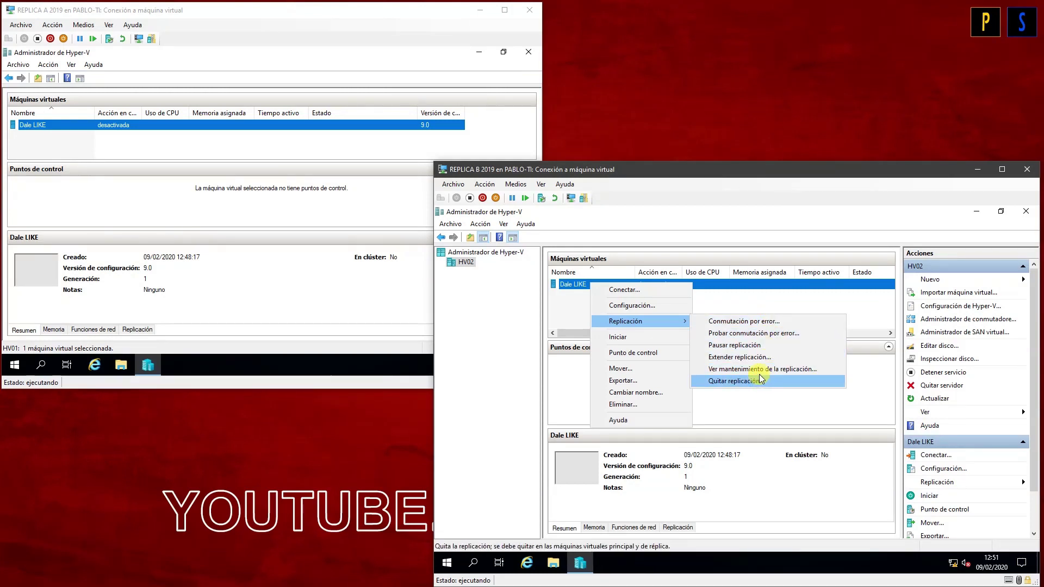
pyautogui.click(559, 314)
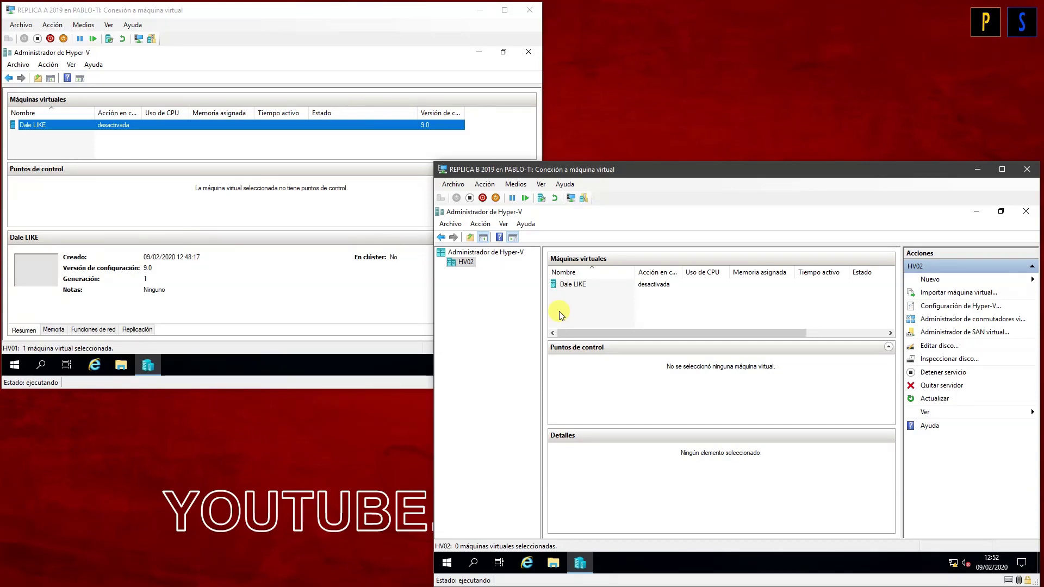
# Step: Hide the Actions pane and console tree so only HV02's VM list with the Dale LIKE replica shows
pyautogui.click(512, 237)
pyautogui.click(484, 239)
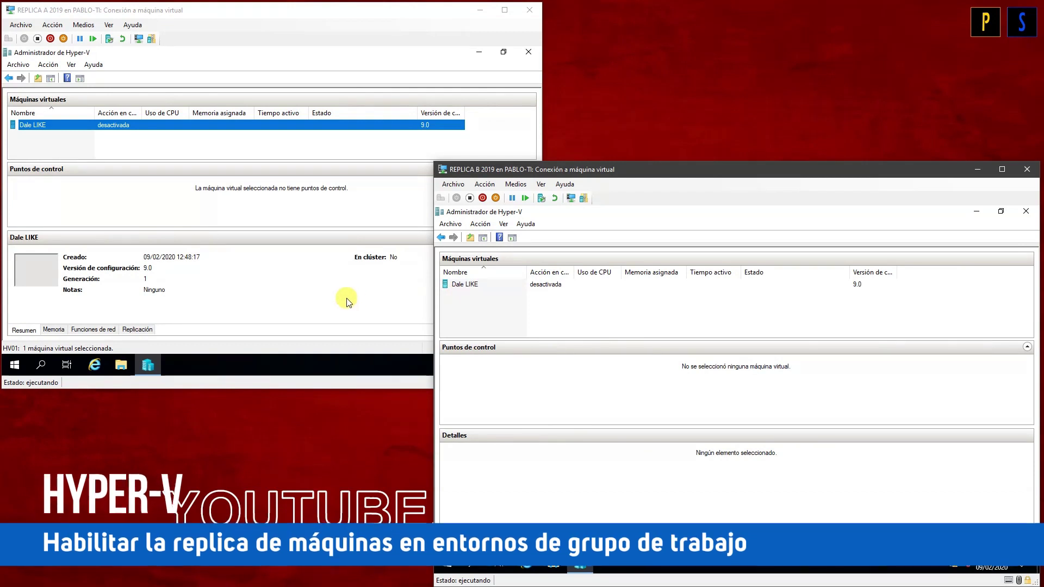